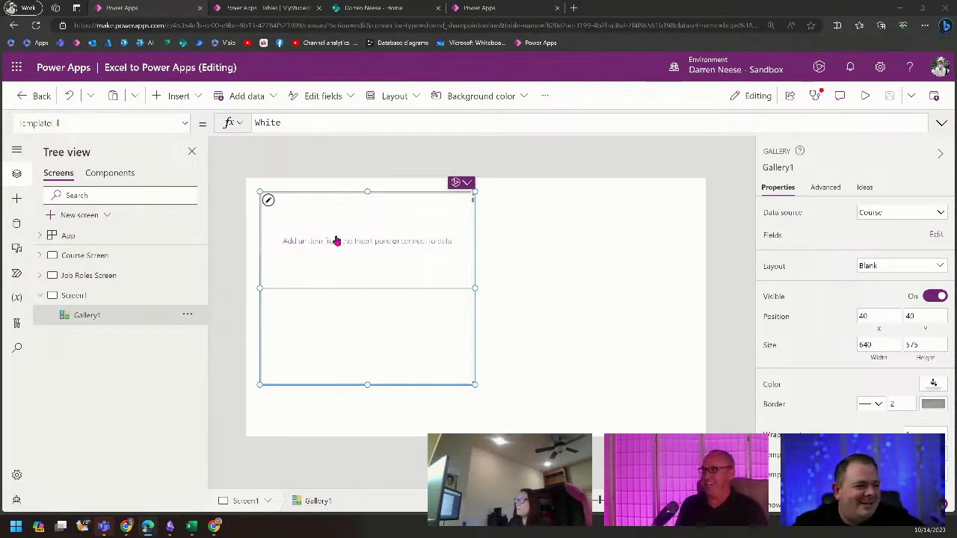
Add a text label to the gallery's item template, placed in its upper-left corner and widened to fit the full course name.
click(361, 244)
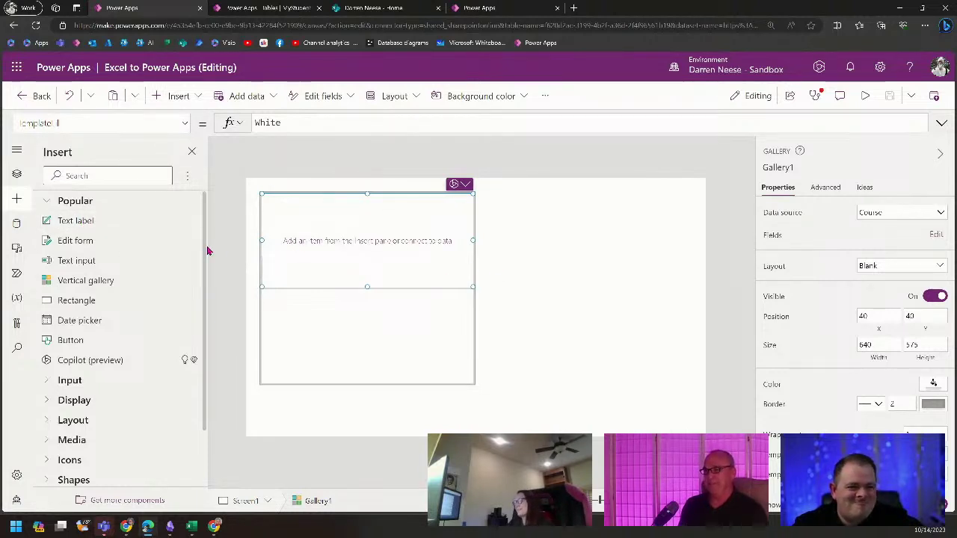
click(81, 222)
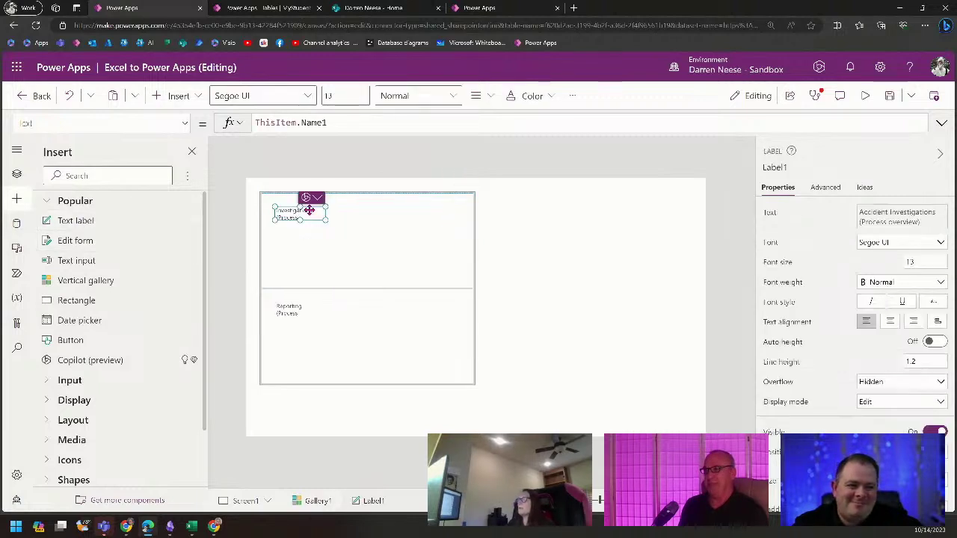
drag(309, 210, 279, 194)
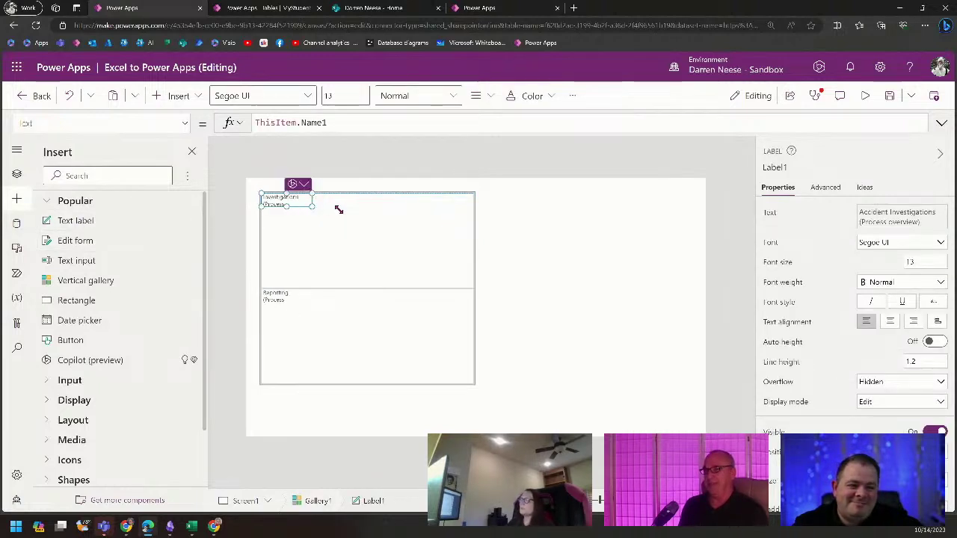
drag(339, 209, 396, 210)
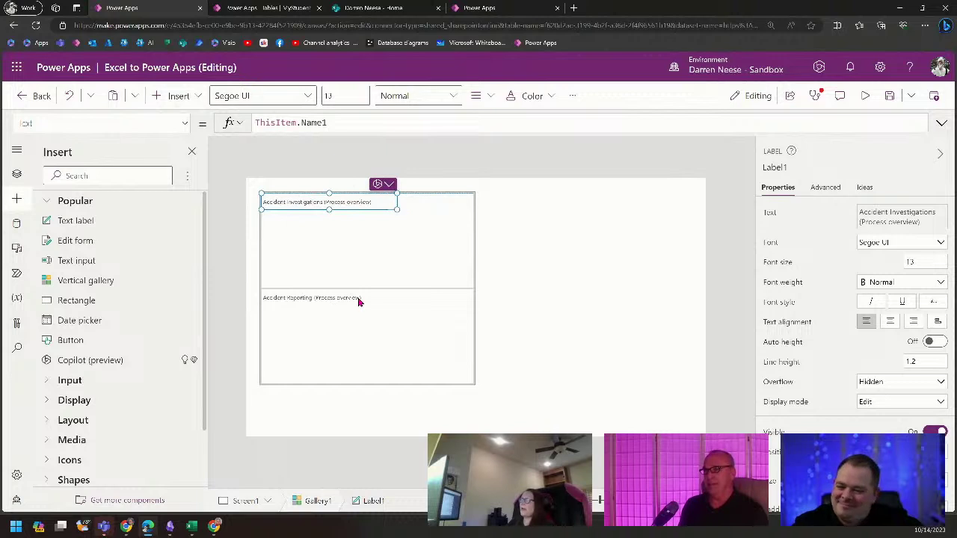
Move the course gallery down to about X 27, Y 165 and set its template size to 50.
click(356, 344)
drag(344, 322, 342, 367)
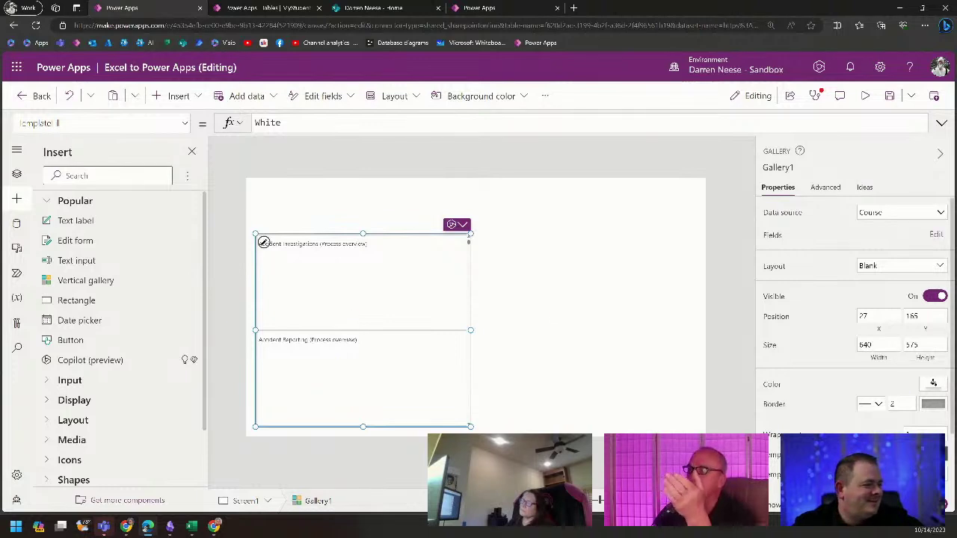
click(924, 455)
key(ctrl+a)
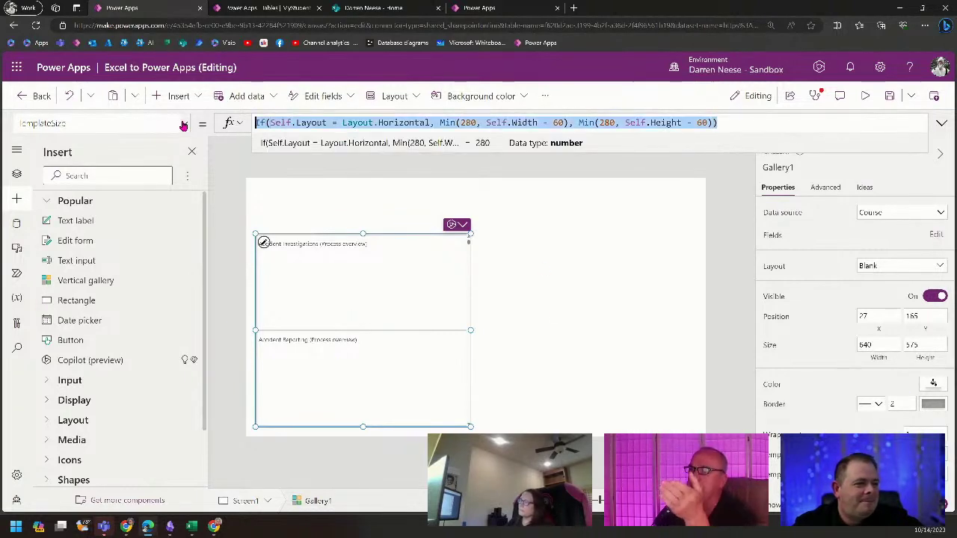
text(50)
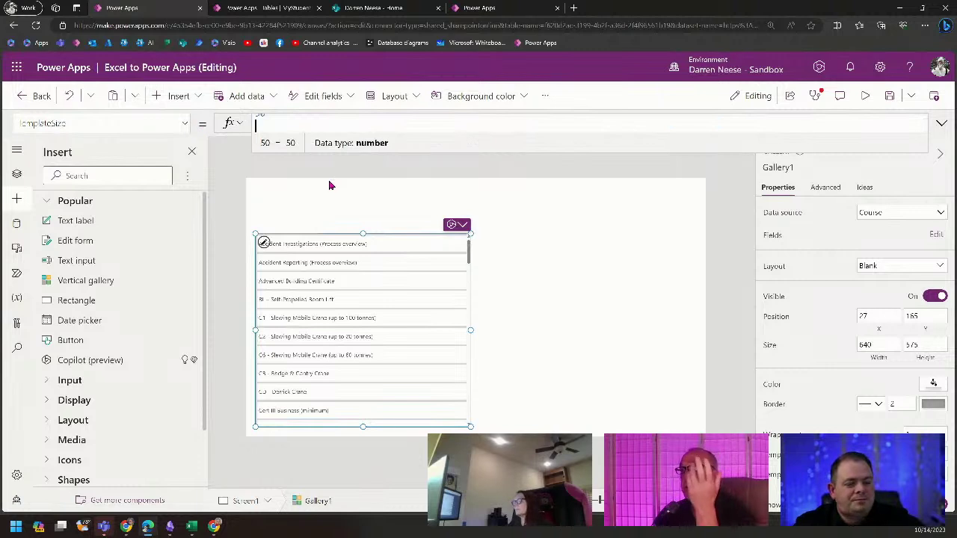
click(493, 367)
click(412, 384)
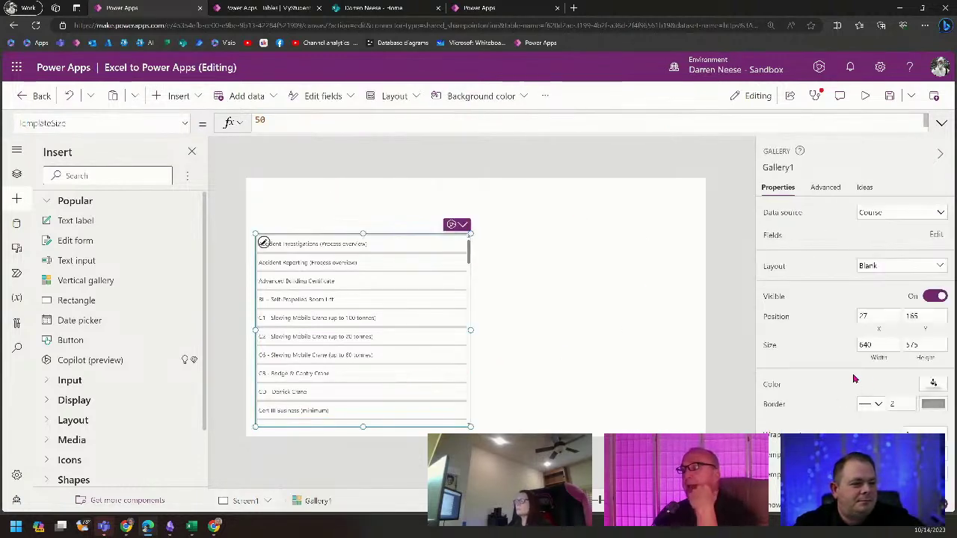
Give the gallery a dark blue border with thickness 4 and narrow the gallery to about 440 wide.
click(933, 405)
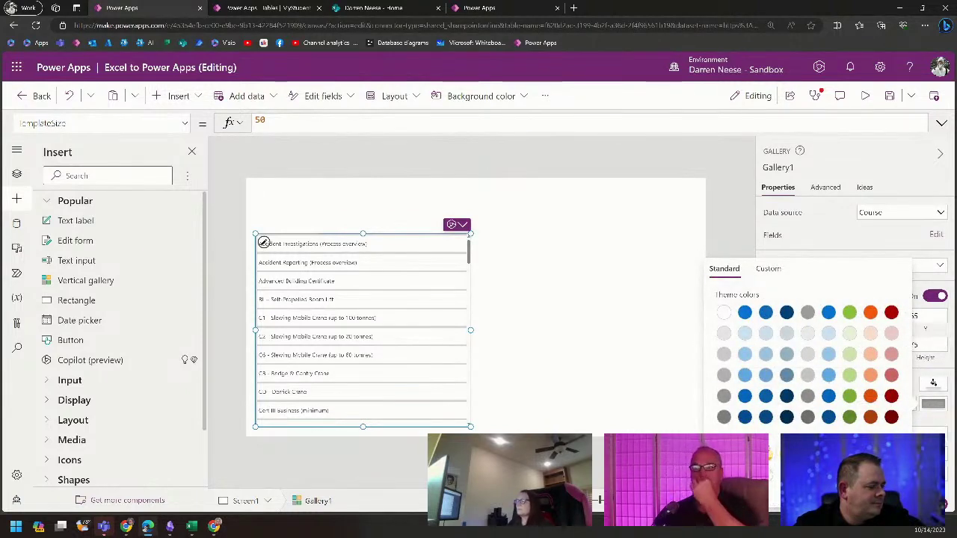
click(828, 417)
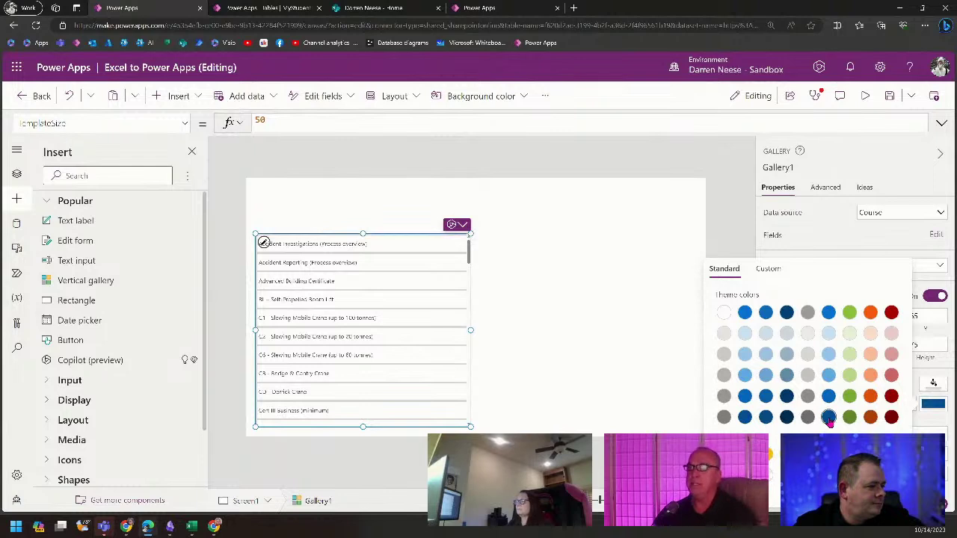
click(583, 389)
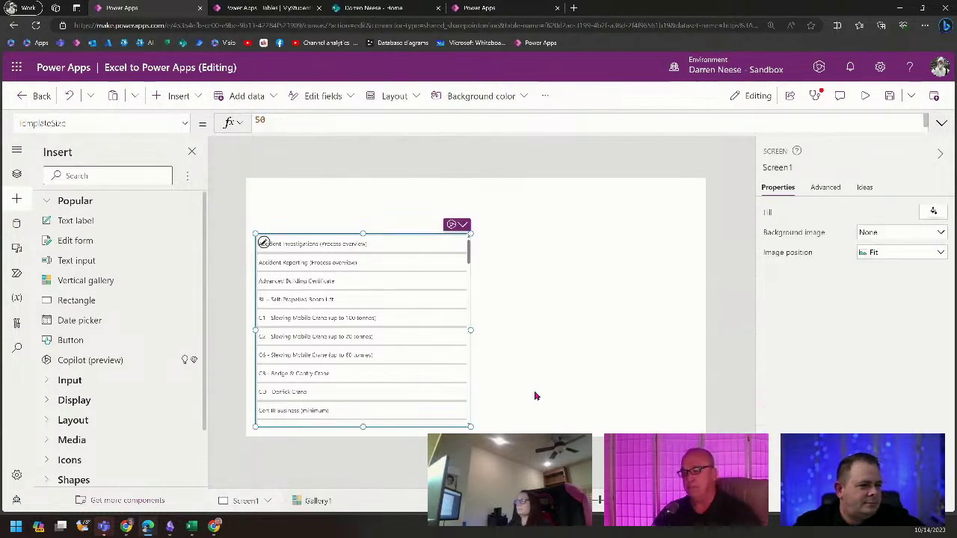
drag(902, 405, 872, 406)
text(4)
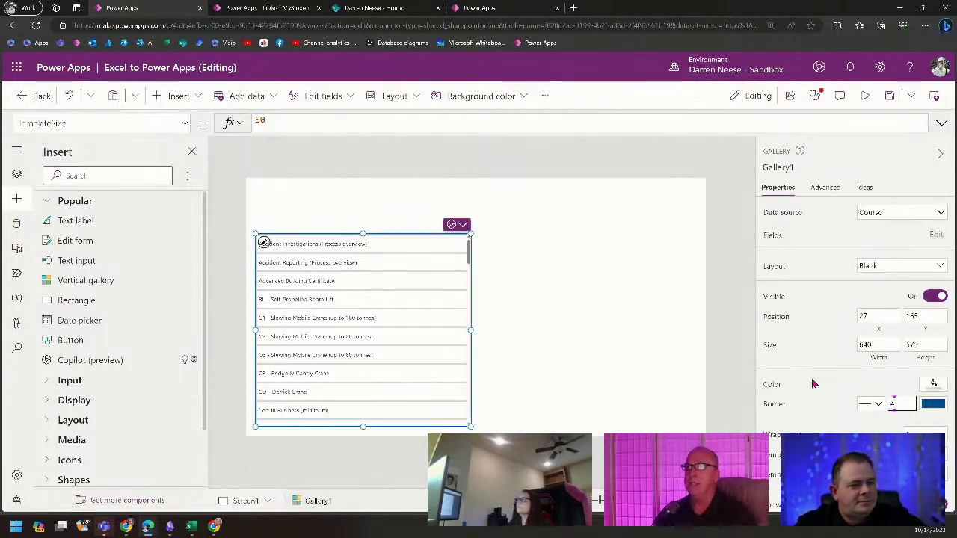
click(522, 384)
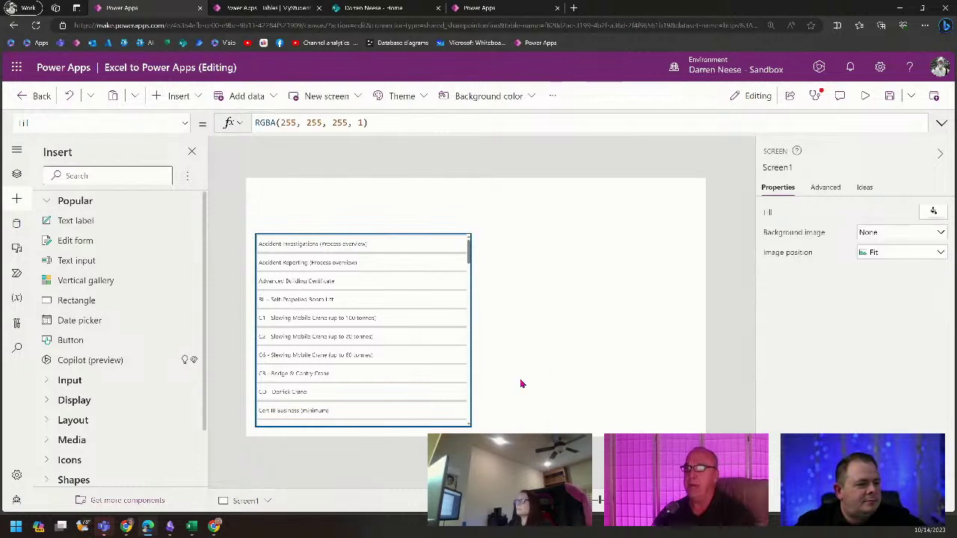
click(325, 351)
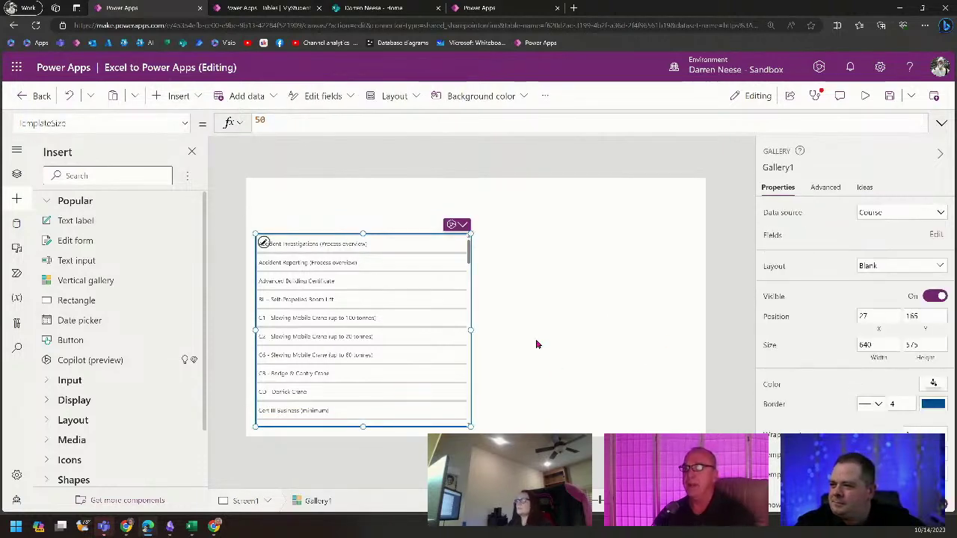
drag(462, 331, 402, 336)
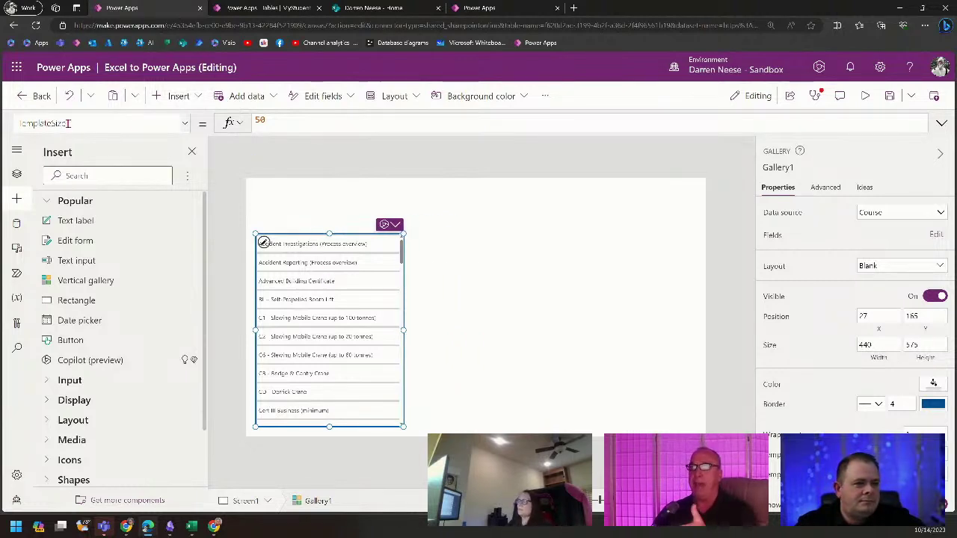
Begin an If formula in the gallery's TemplateFill property with ThisItem.IsSelected as the condition, ahead of Color.White.
click(186, 126)
click(173, 147)
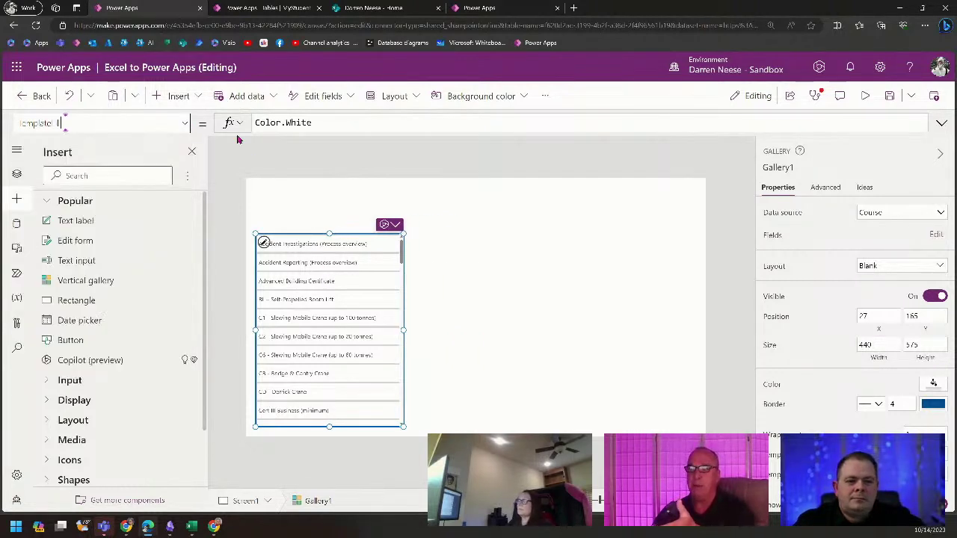
click(403, 122)
key(Home)
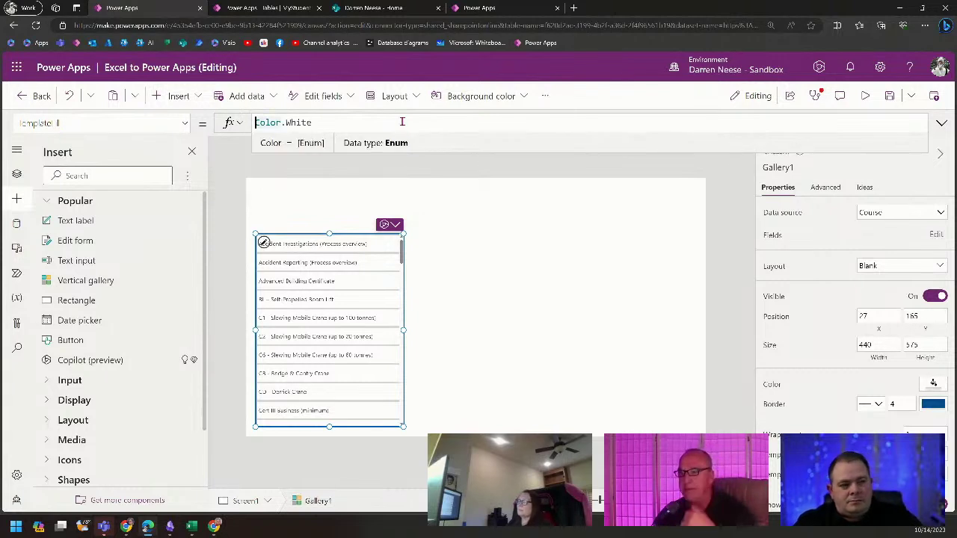
text(If(Th)
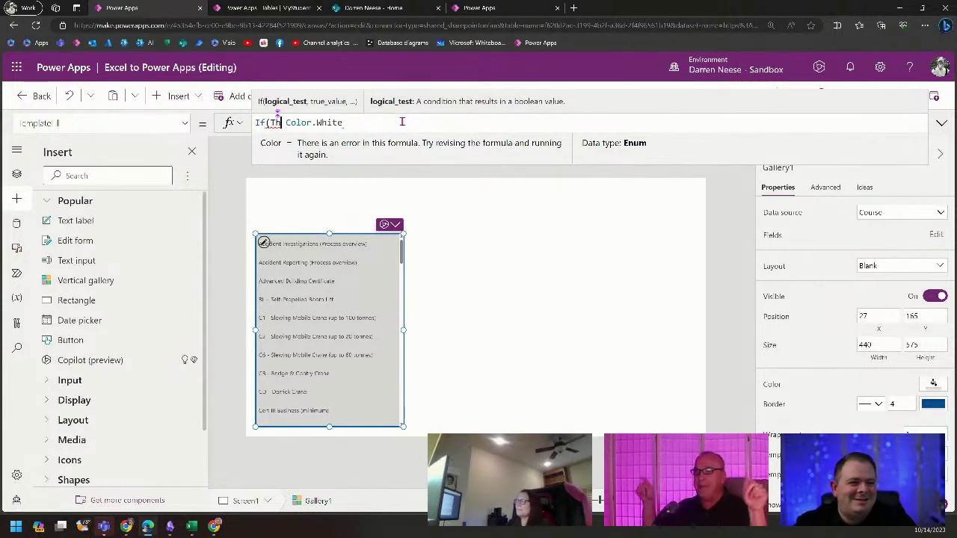
text(isItem.Is)
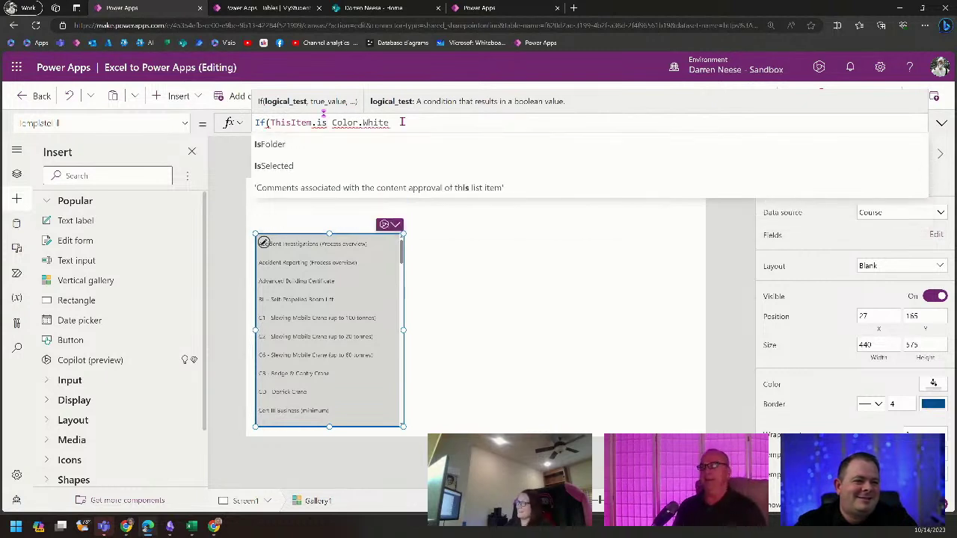
key(Tab)
text(IsSel)
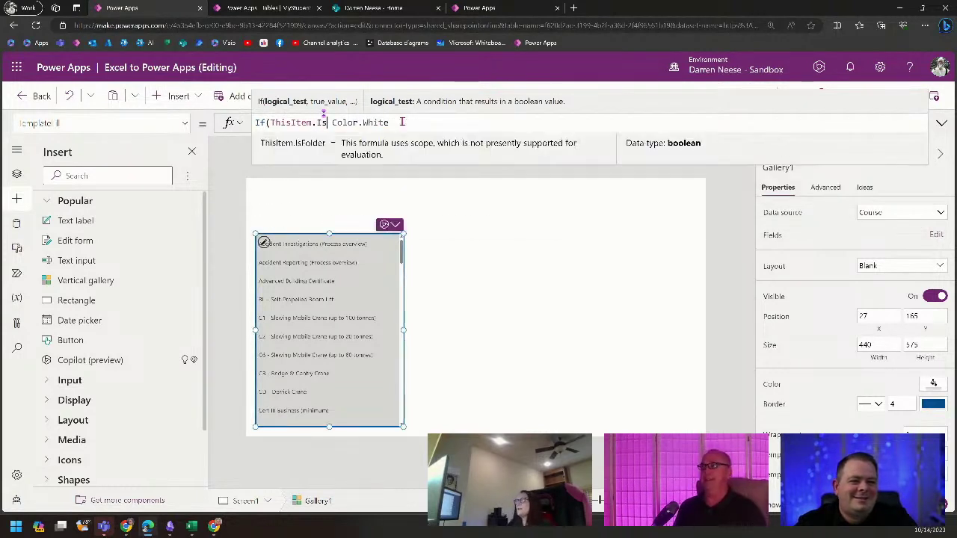
key(Tab)
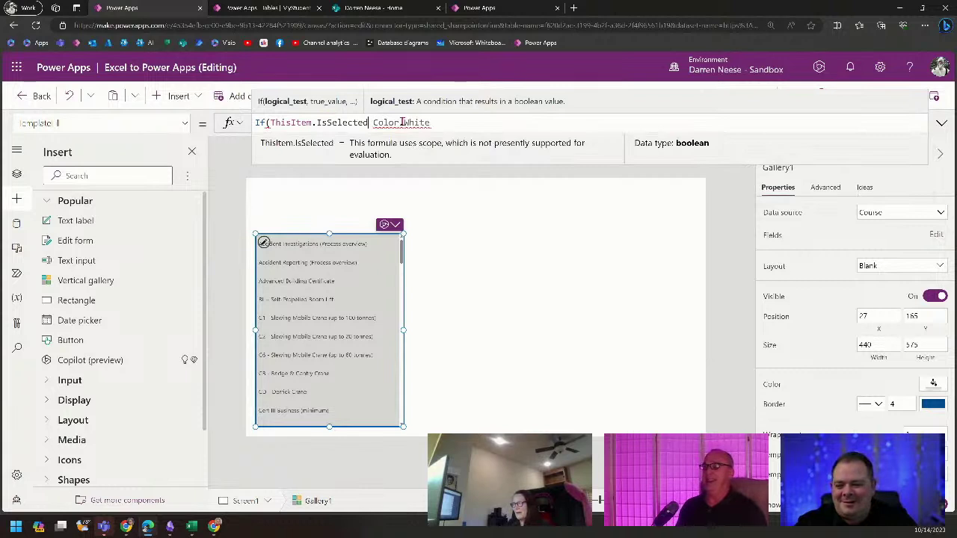
text(,)
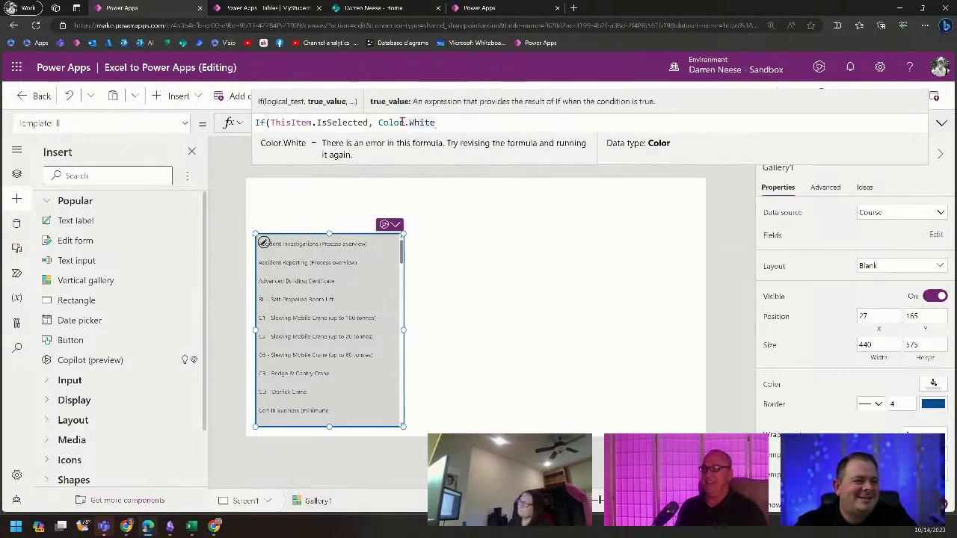
Complete the TemplateFill formula with Color.LightYellow for the selected item and Color.White for all others.
key(Left)
key(Left)
key(Left)
key(Left)
key(Left)
key(Left)
key(Left)
key(Left)
key(Right)
key(Right)
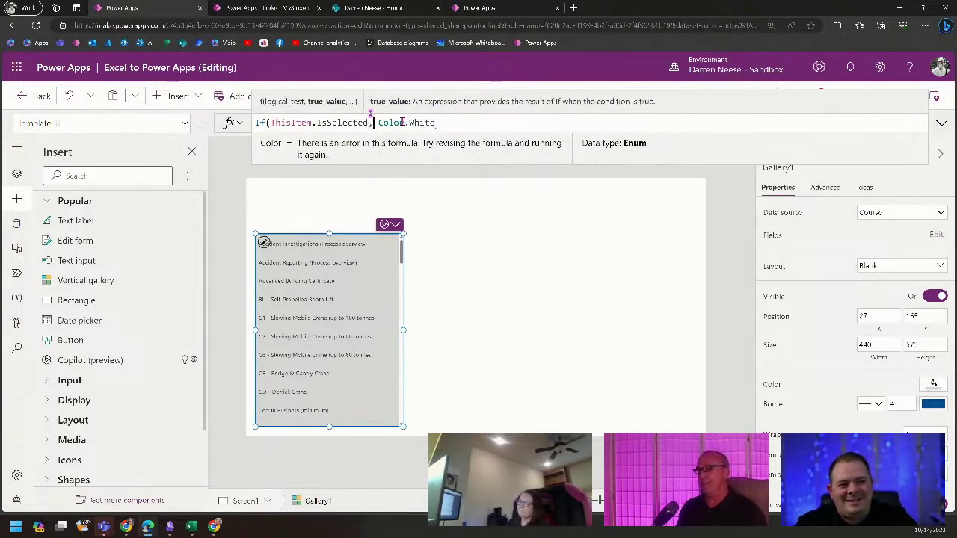
text(Color.Li)
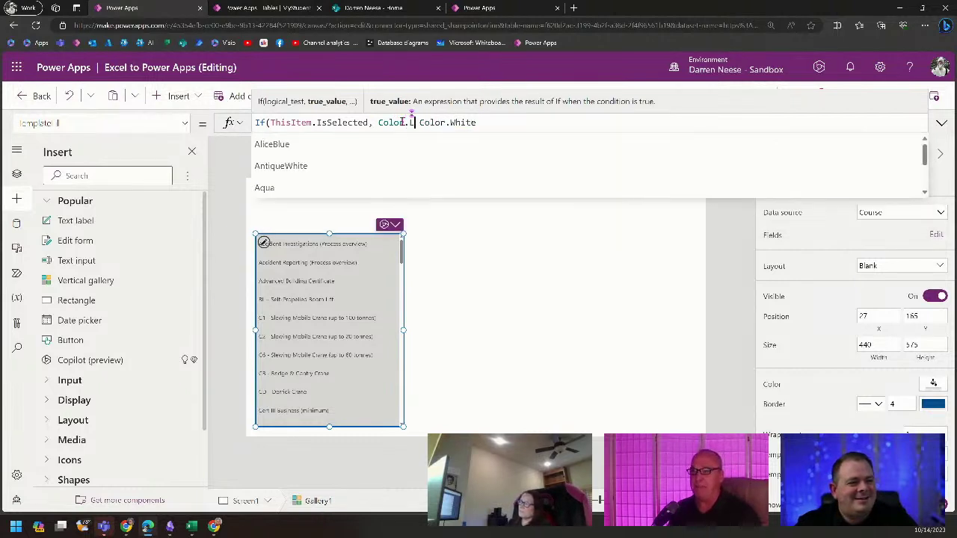
text(ght)
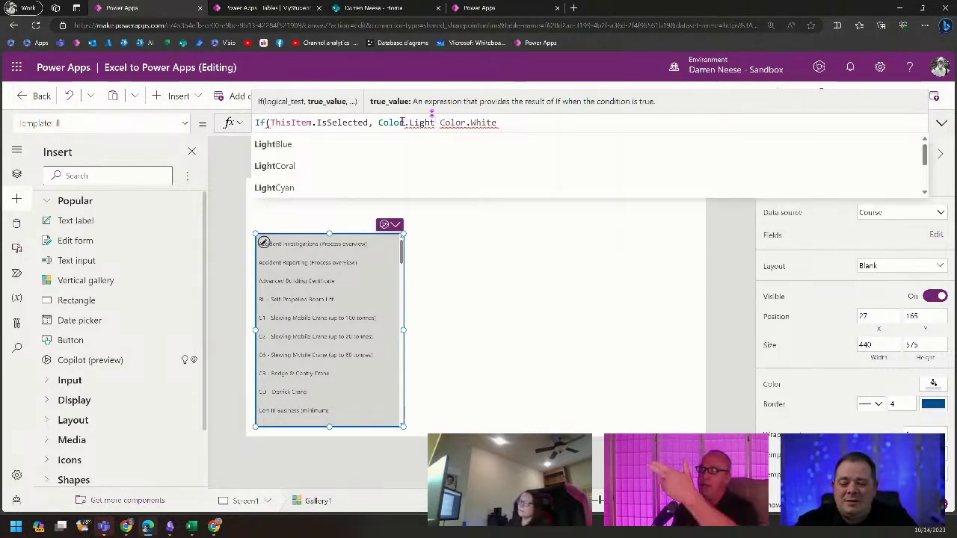
text(Yellow,)
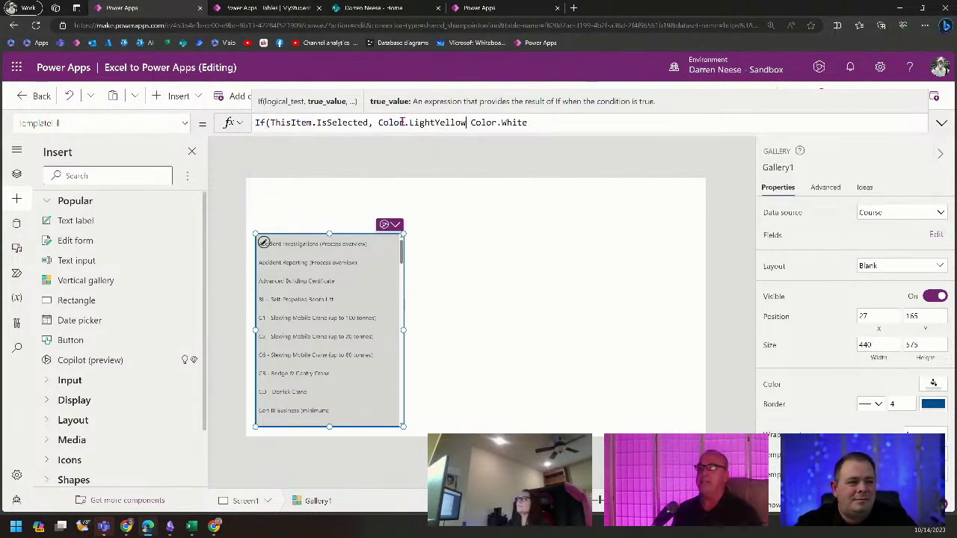
key(End)
text())
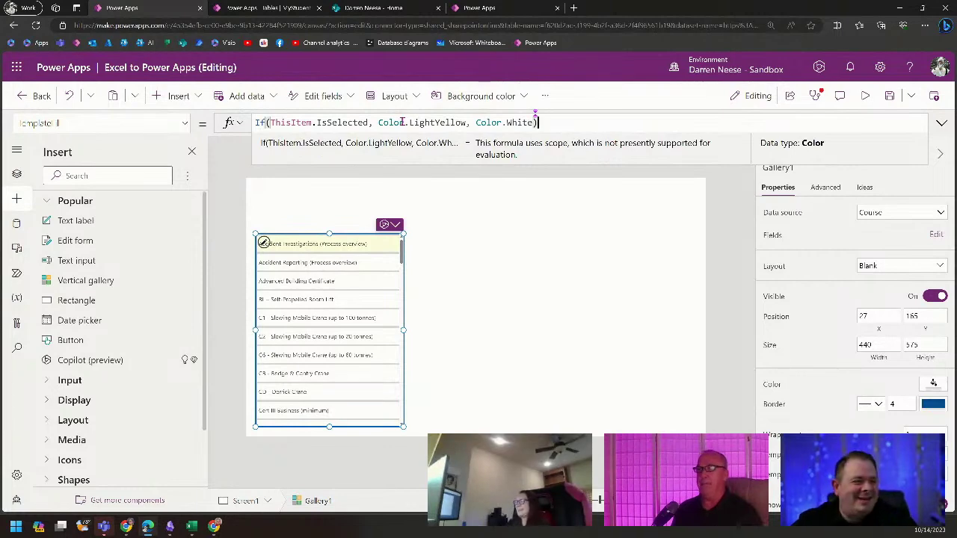
click(459, 307)
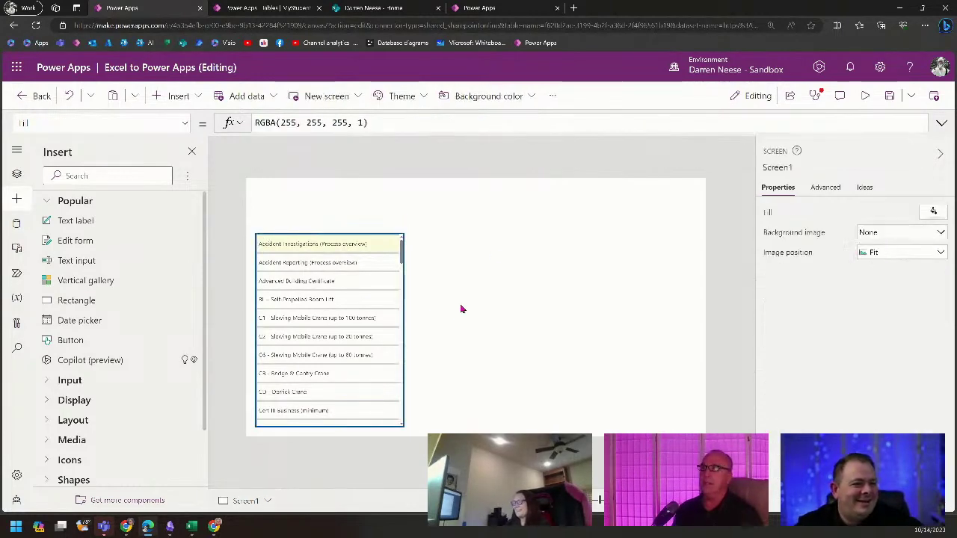
Insert a text label on the screen above the gallery and set its text to "COURSES".
click(347, 342)
click(179, 97)
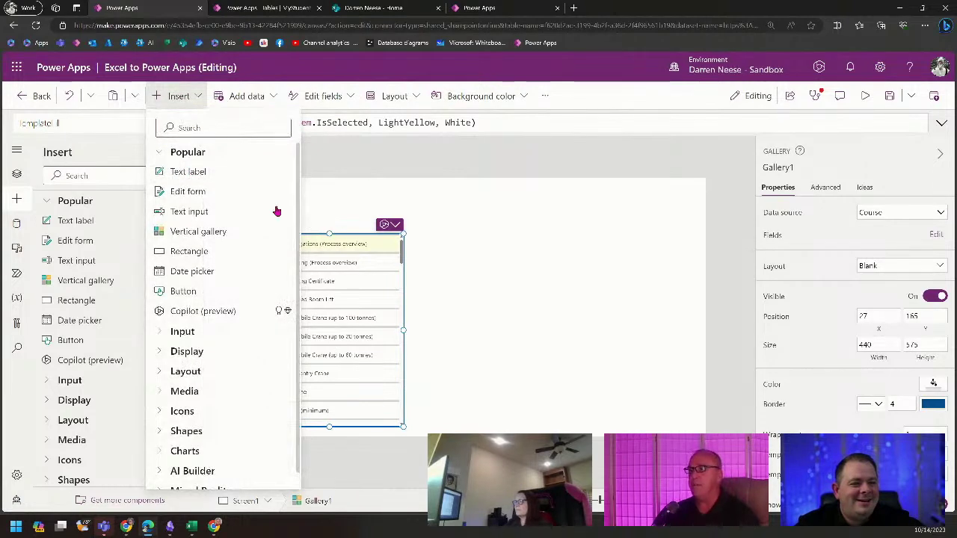
click(191, 171)
double_click(264, 124)
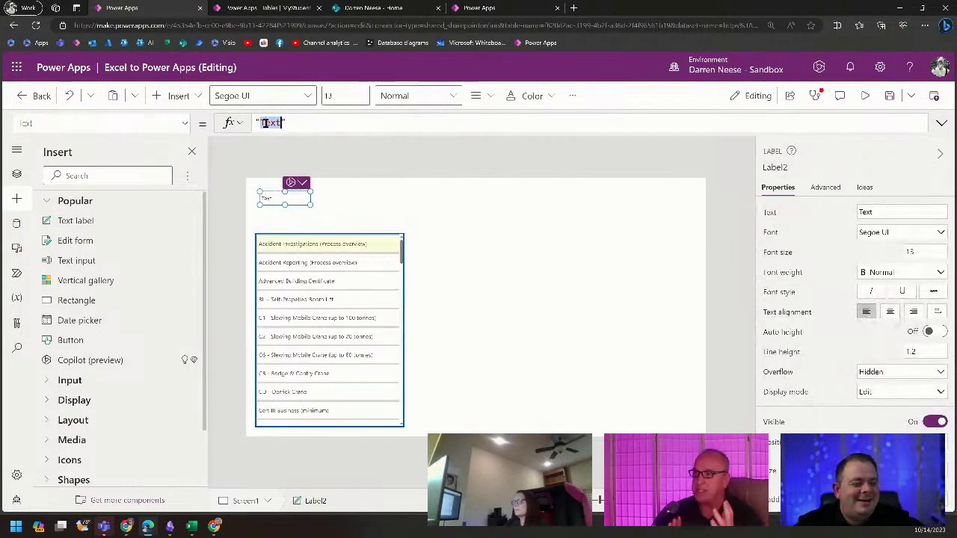
text(COURSES)
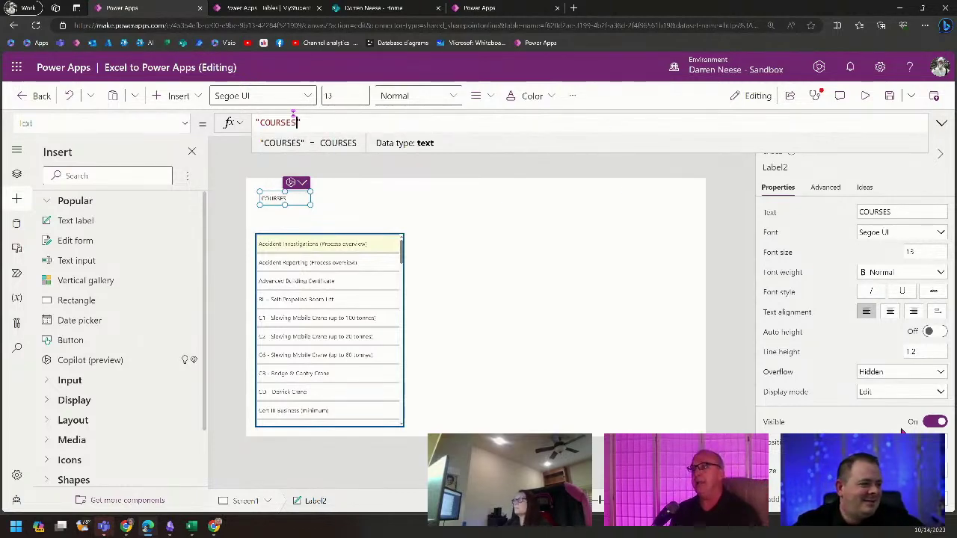
Give the COURSES label a dark blue fill and white text.
scroll(860, 396, down, 5)
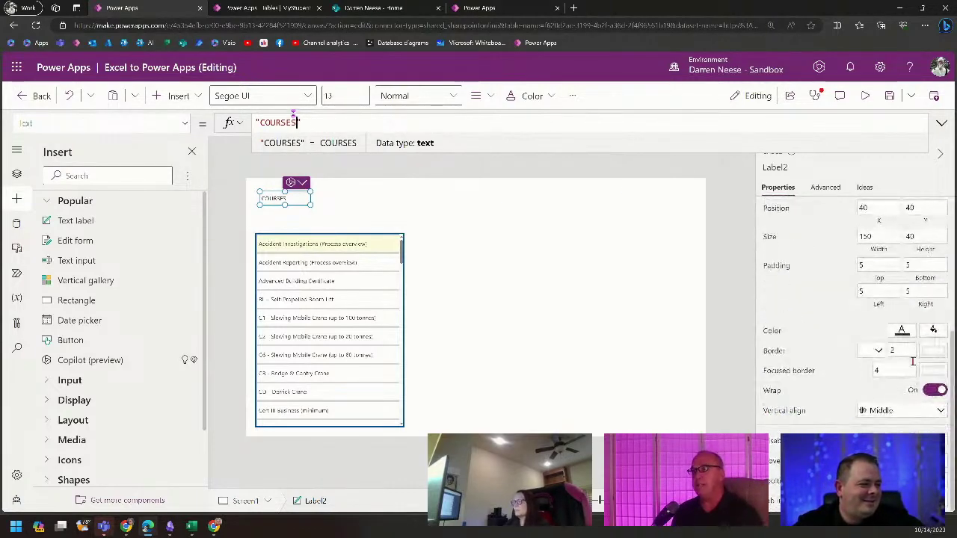
click(933, 330)
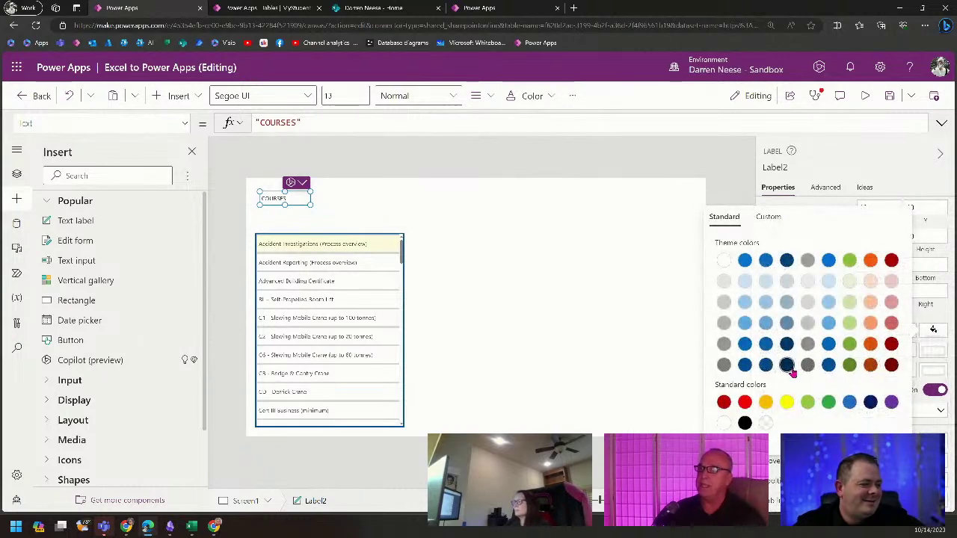
click(829, 343)
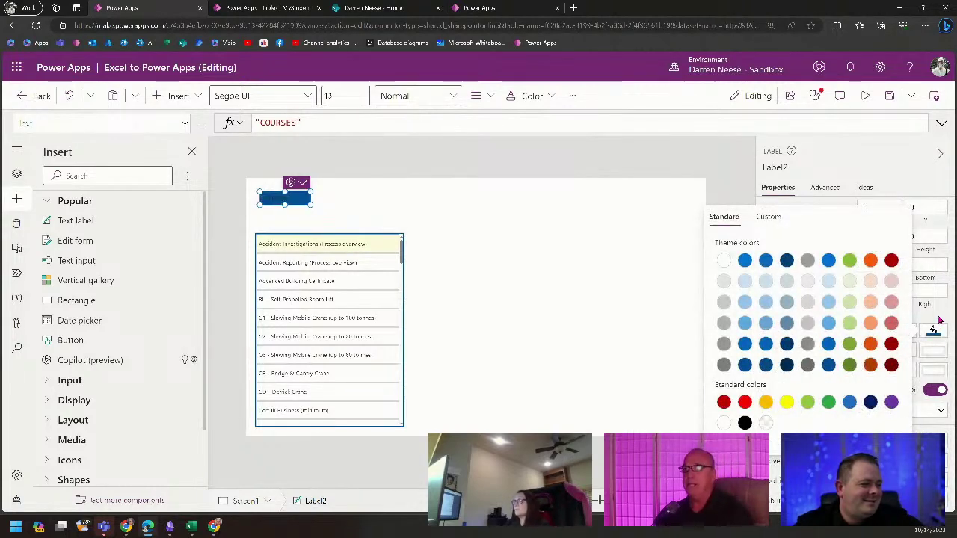
click(901, 331)
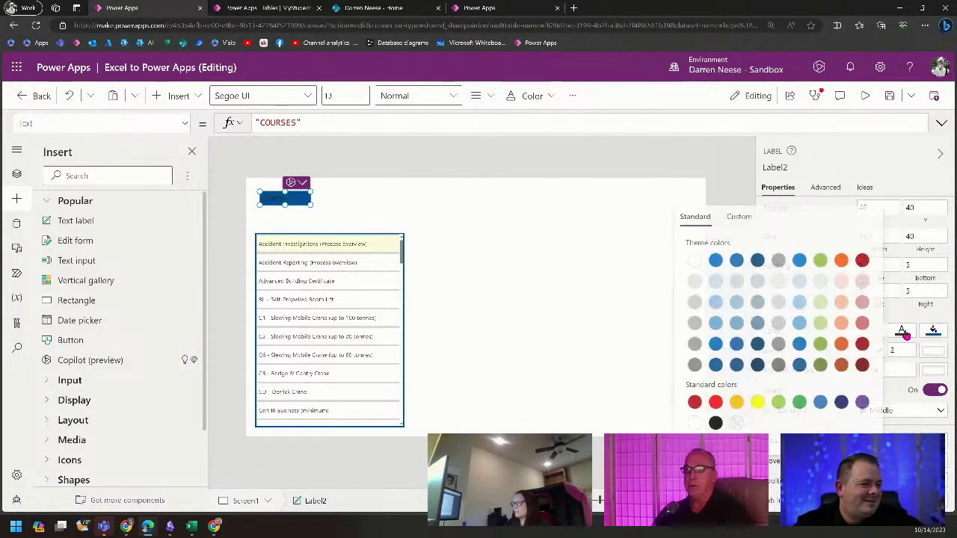
click(692, 260)
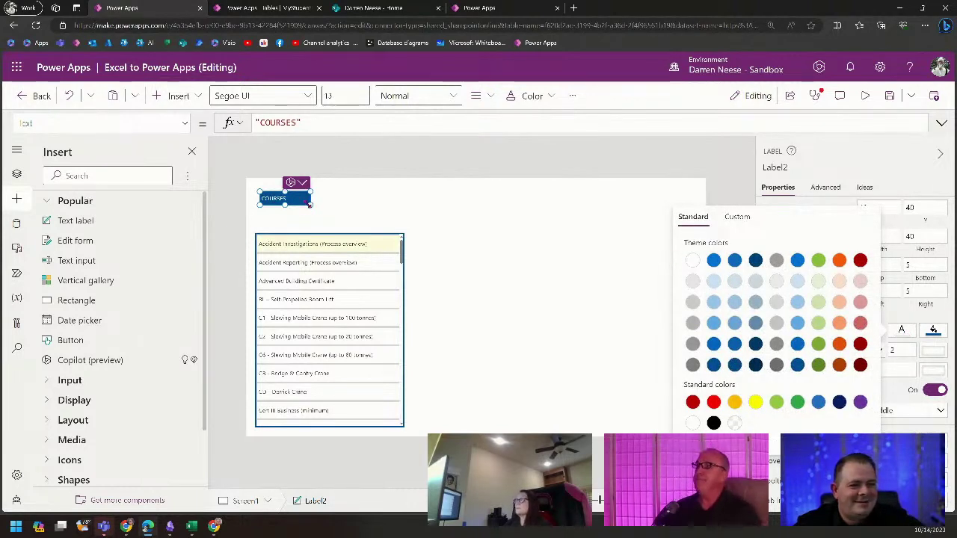
Move and resize the COURSES label into a header directly above the gallery, about 440 wide and 47 high.
drag(293, 199, 405, 216)
click(595, 271)
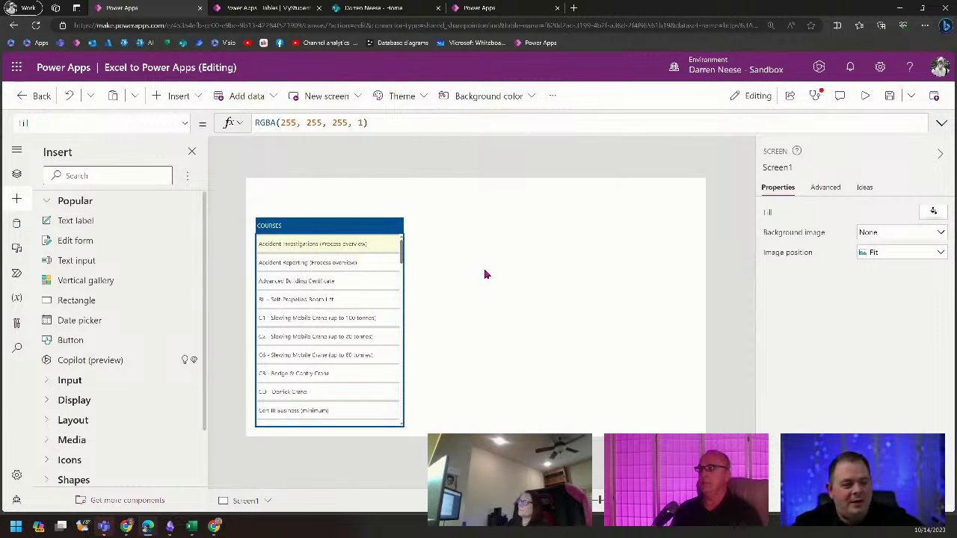
click(382, 278)
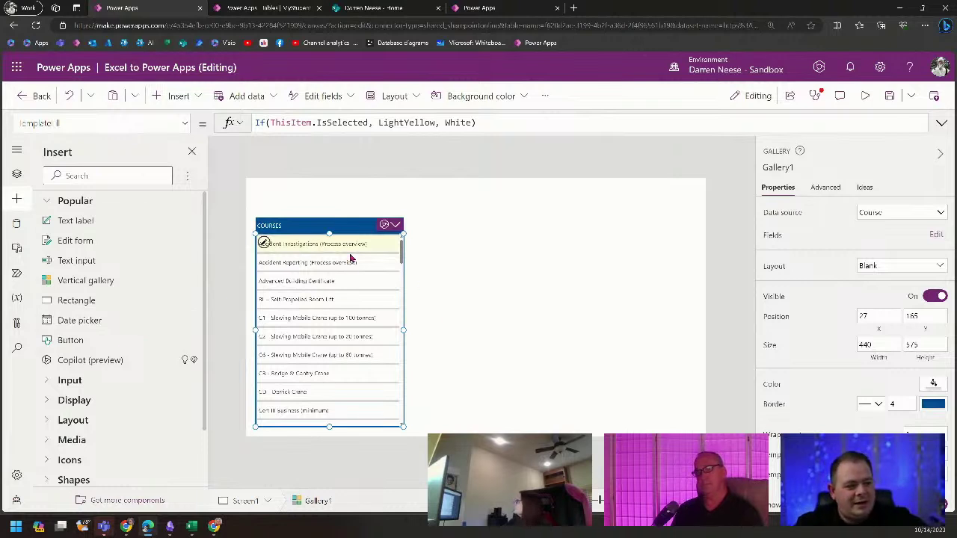
click(453, 256)
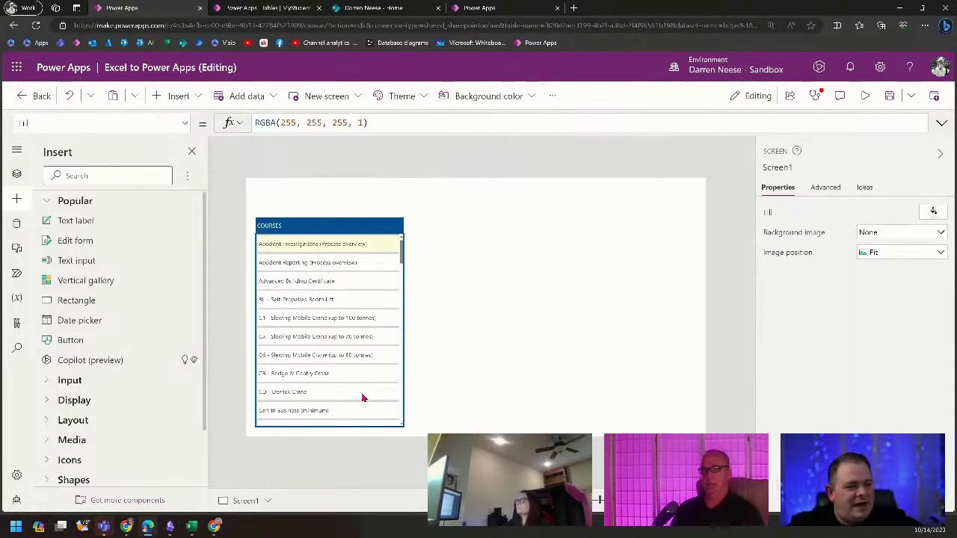
Set the COURSES label's border color to the same dark blue as its fill.
click(353, 222)
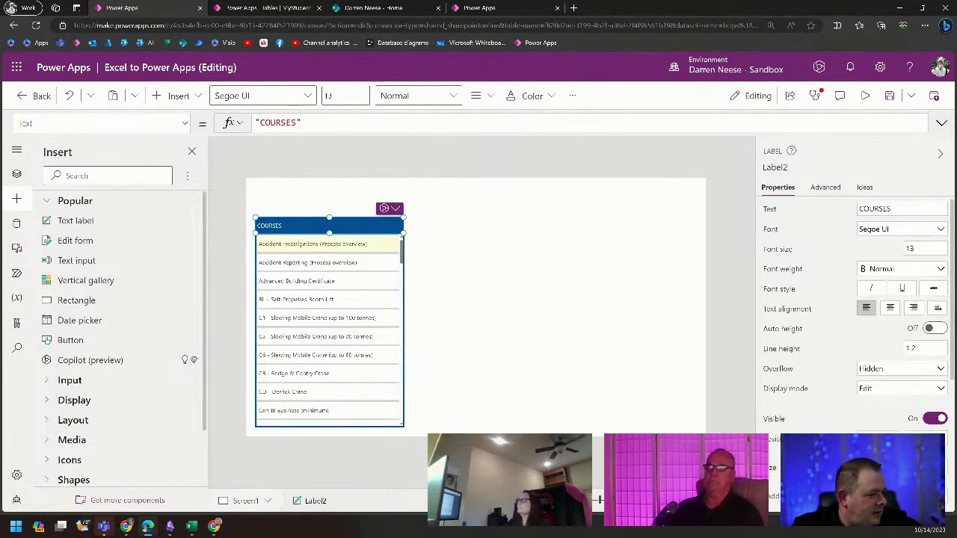
scroll(903, 349, down, 5)
click(927, 351)
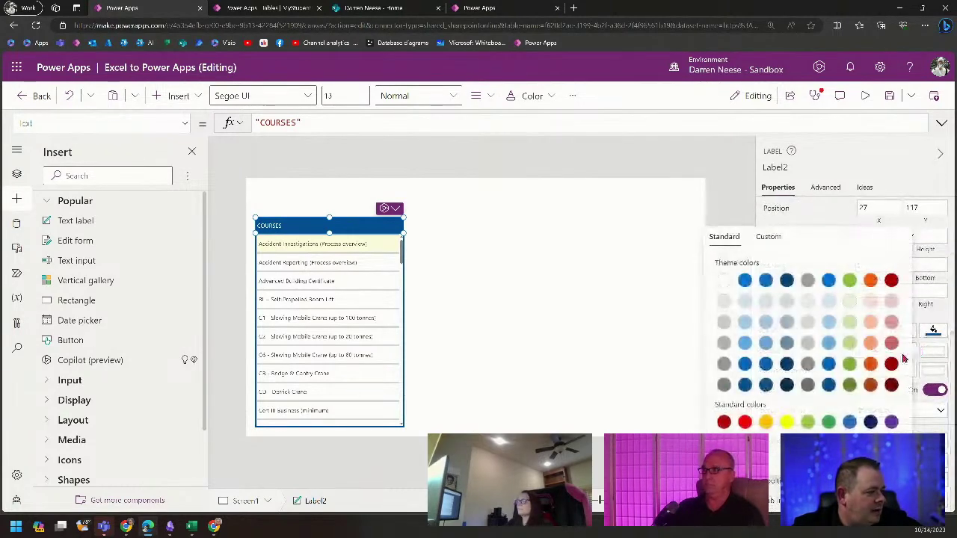
click(828, 384)
click(541, 303)
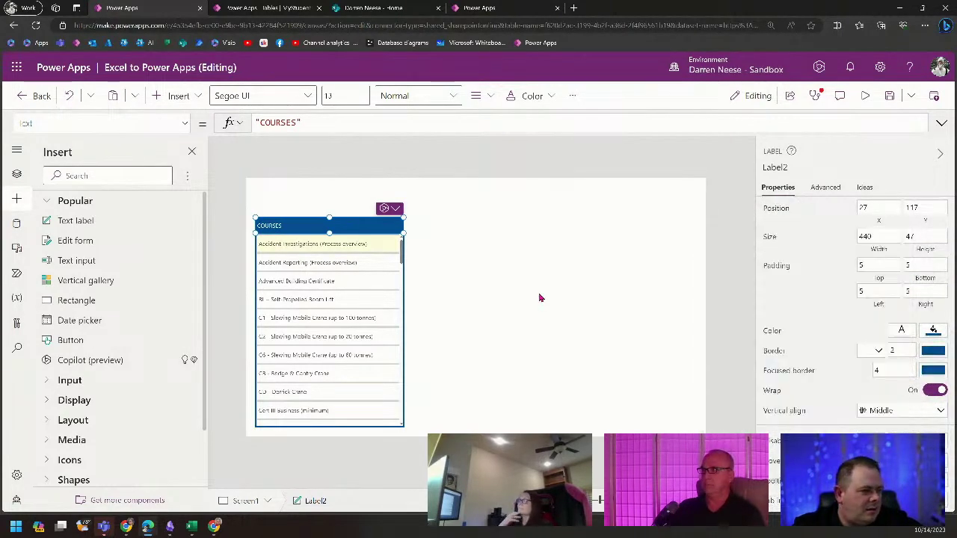
Set the COURSES label's left padding to 15.
click(275, 231)
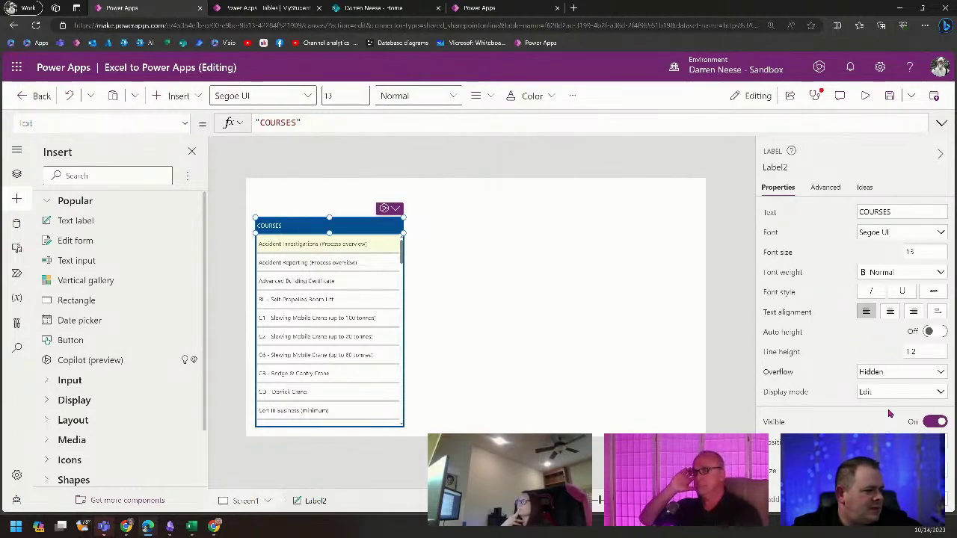
scroll(894, 348, down, 2)
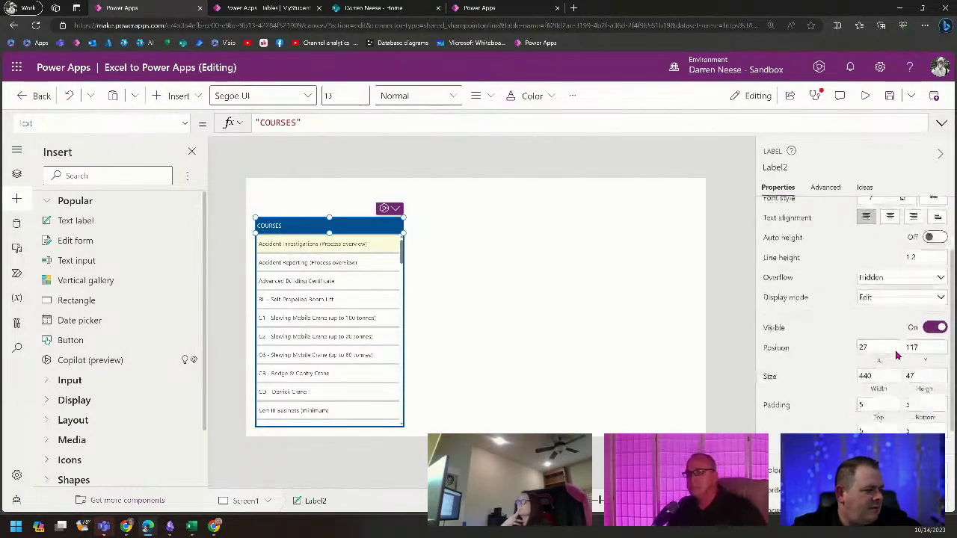
click(871, 428)
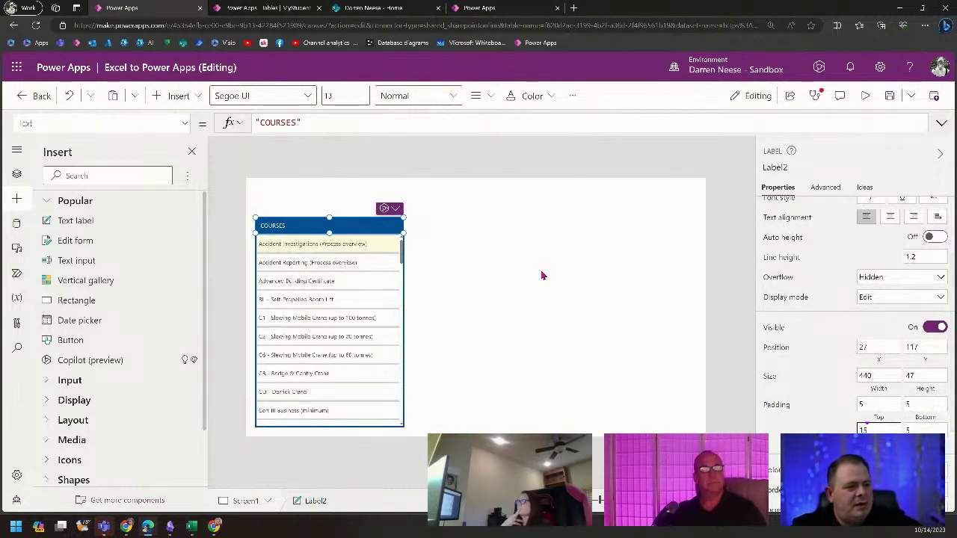
Make the COURSES label text bold with a font size of 17.
scroll(876, 274, up, 2)
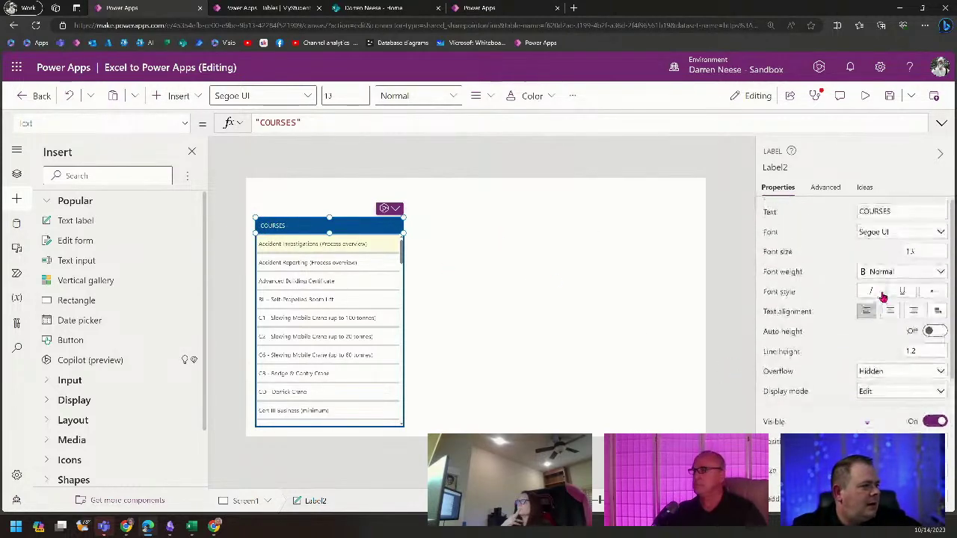
click(906, 274)
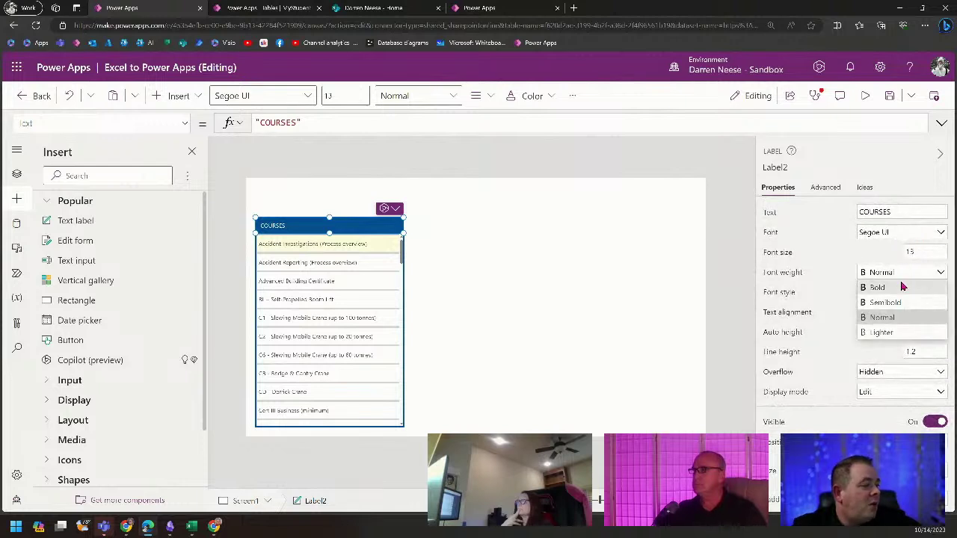
click(897, 283)
click(925, 255)
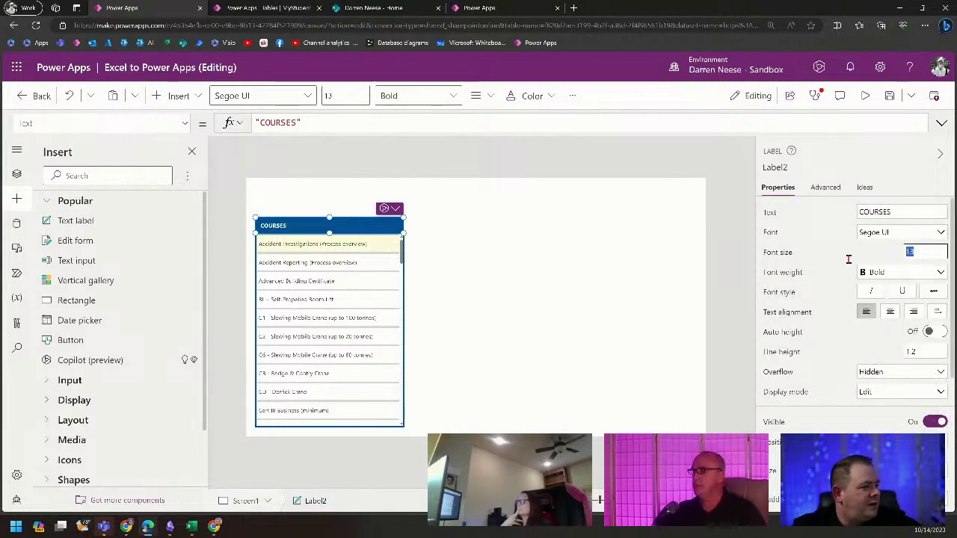
text(17)
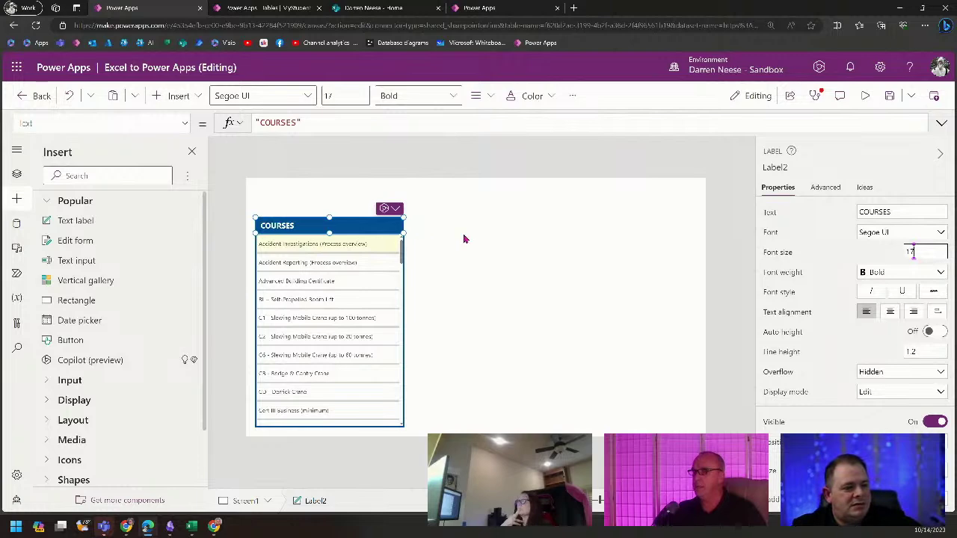
click(557, 243)
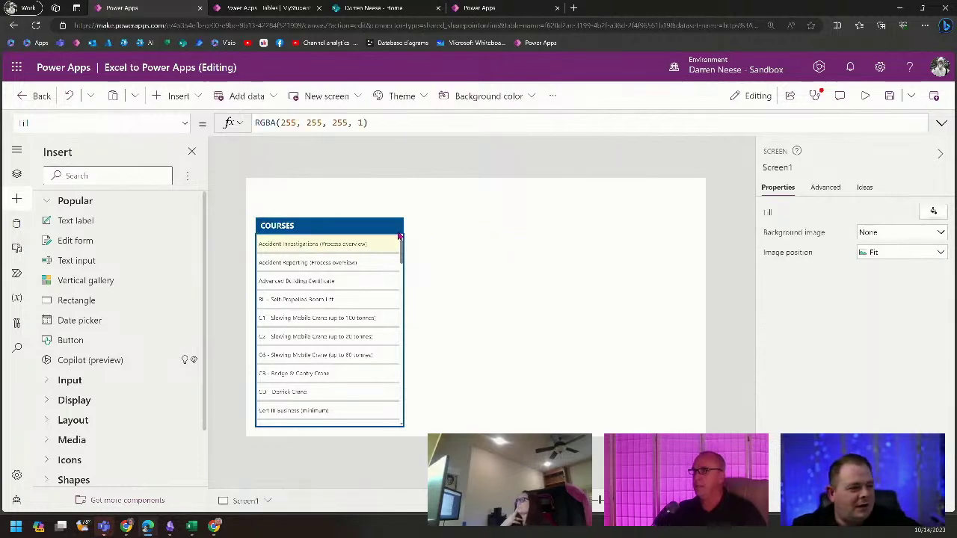
Change the COURSES label's border style to Solid.
click(398, 230)
scroll(834, 371, down, 5)
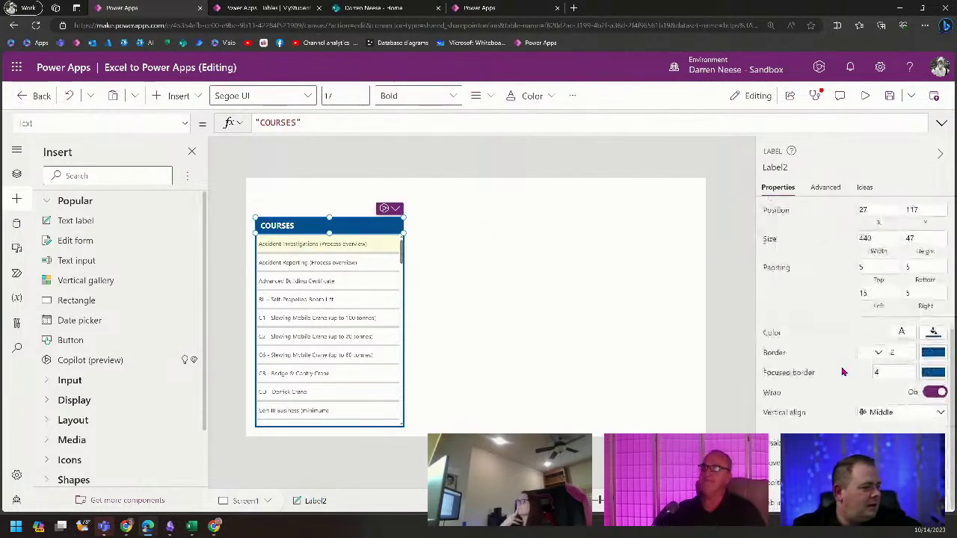
click(879, 352)
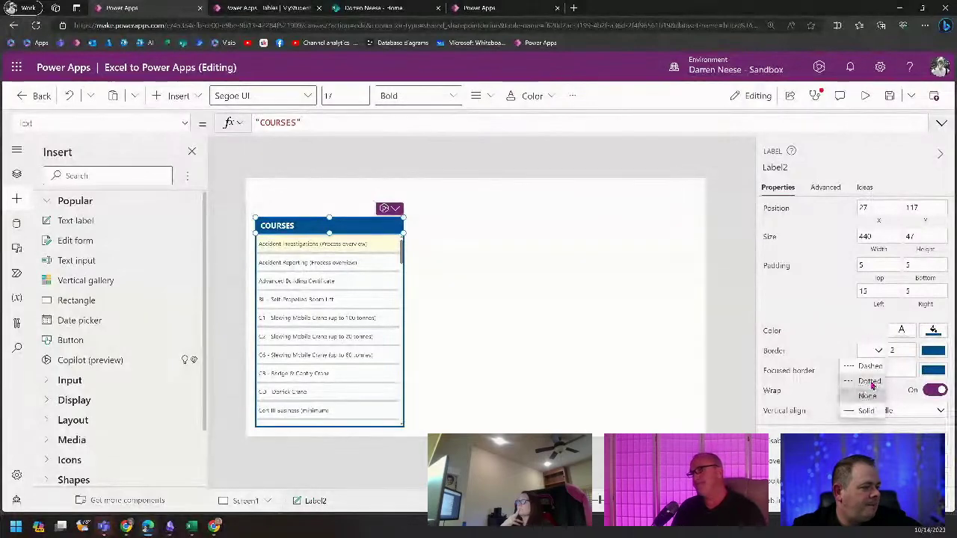
click(862, 411)
click(478, 267)
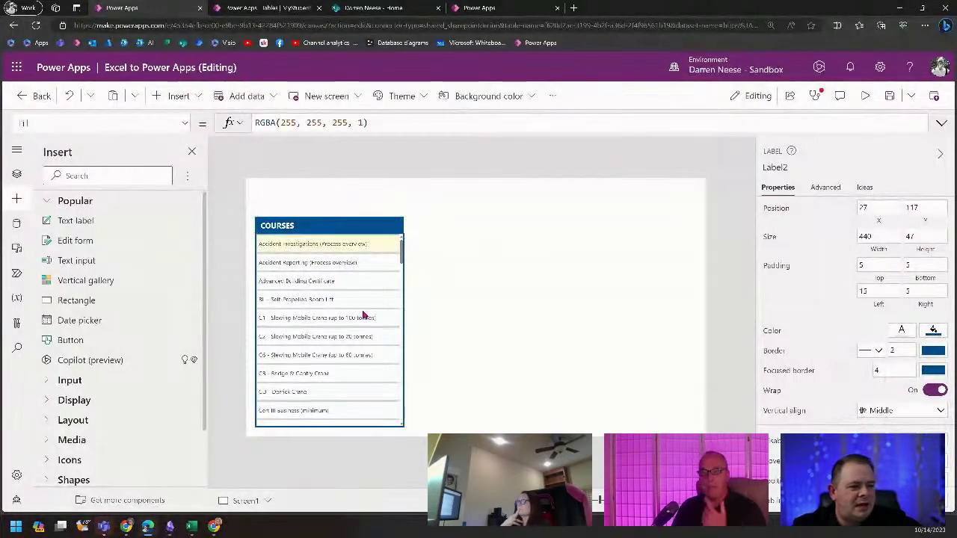
click(352, 312)
click(419, 323)
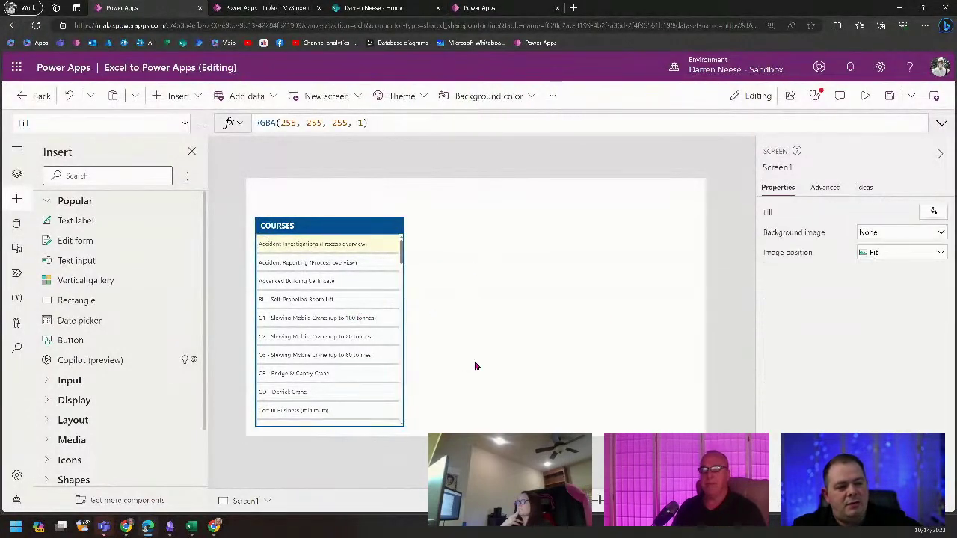
Duplicate the COURSES label together with its gallery and align the copy beside the original at about X 900.
drag(429, 427, 246, 200)
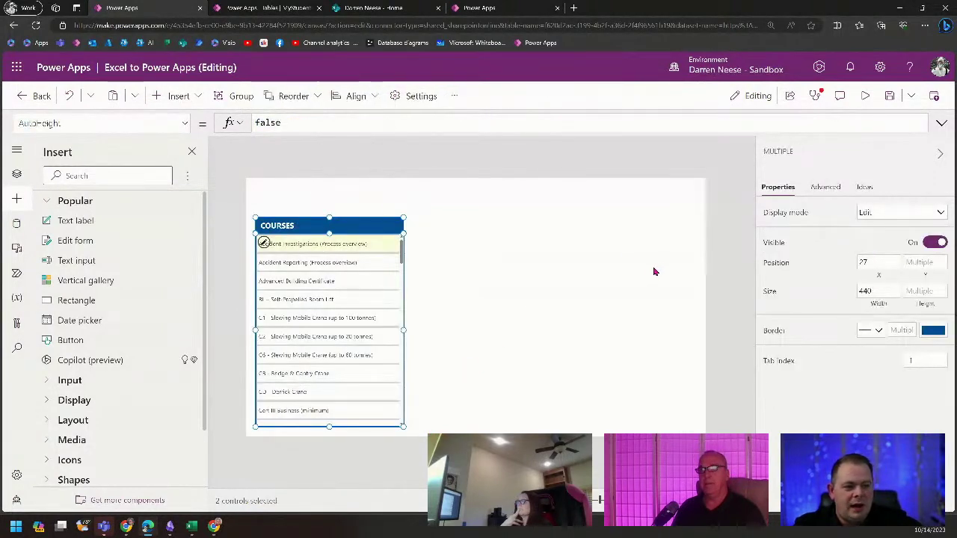
key(ctrl+c)
key(ctrl+v)
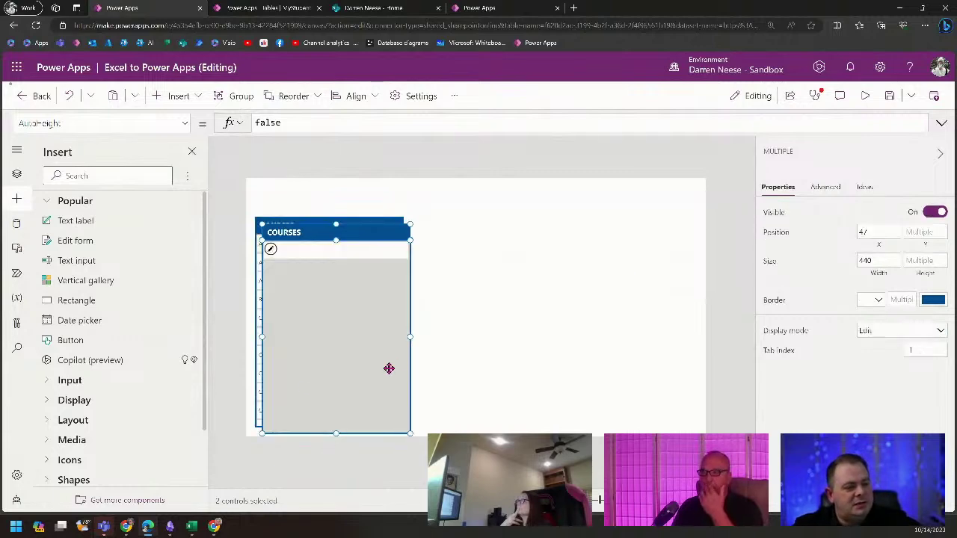
drag(318, 387, 584, 358)
drag(594, 375, 592, 383)
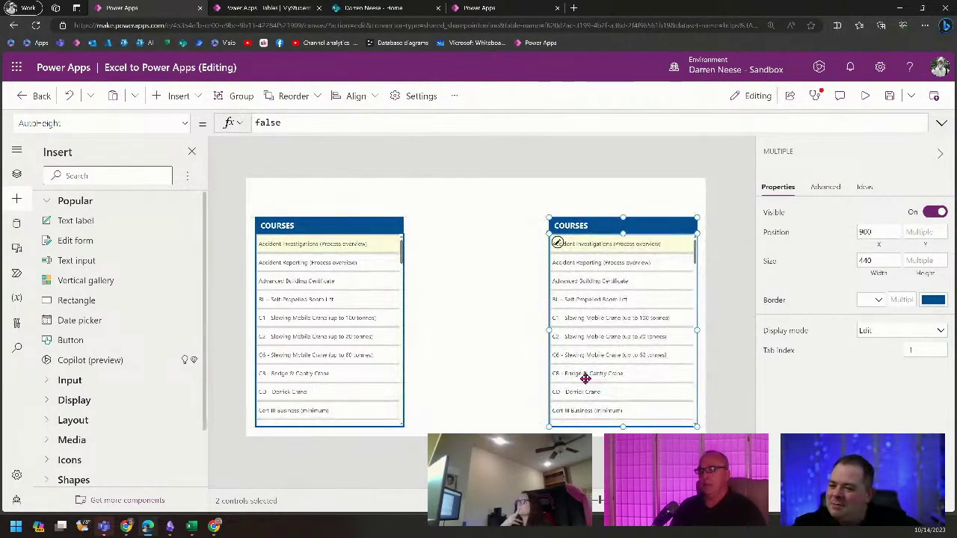
click(493, 279)
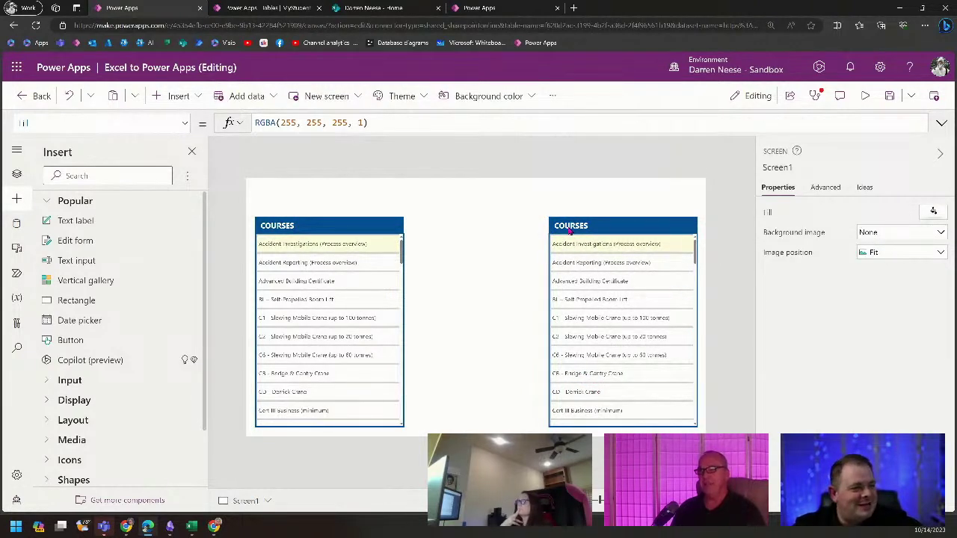
Change the duplicated header label's text to "JOB ROLE".
click(570, 228)
click(878, 214)
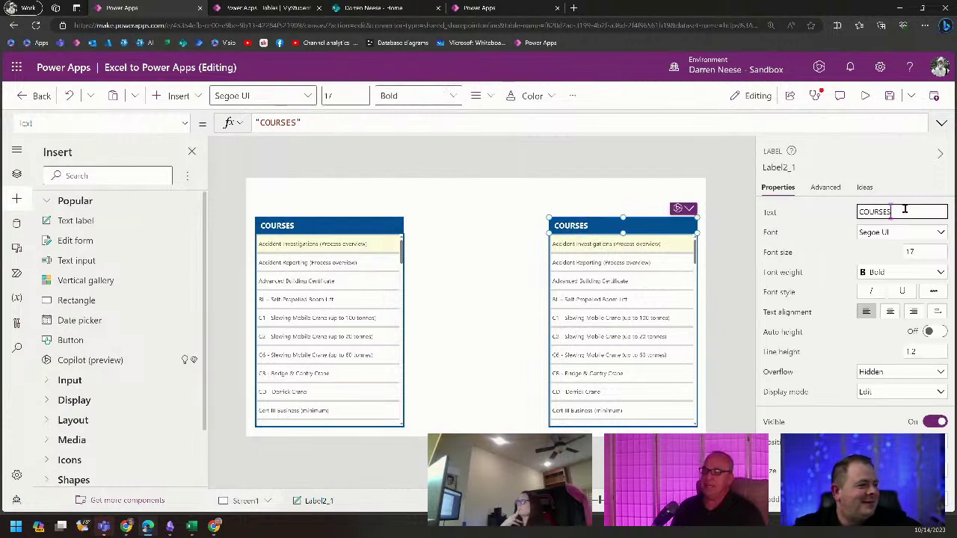
key(ctrl+a)
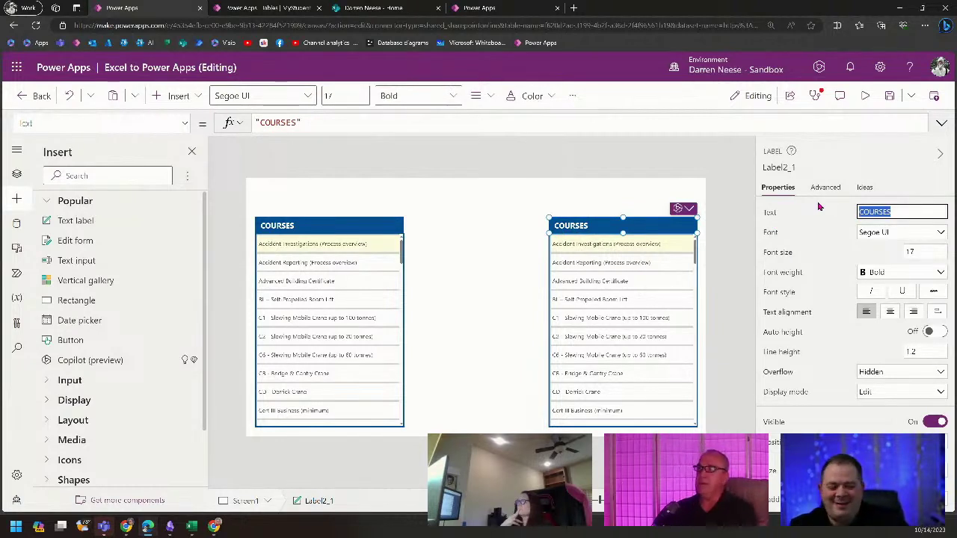
text(JOB ROLE)
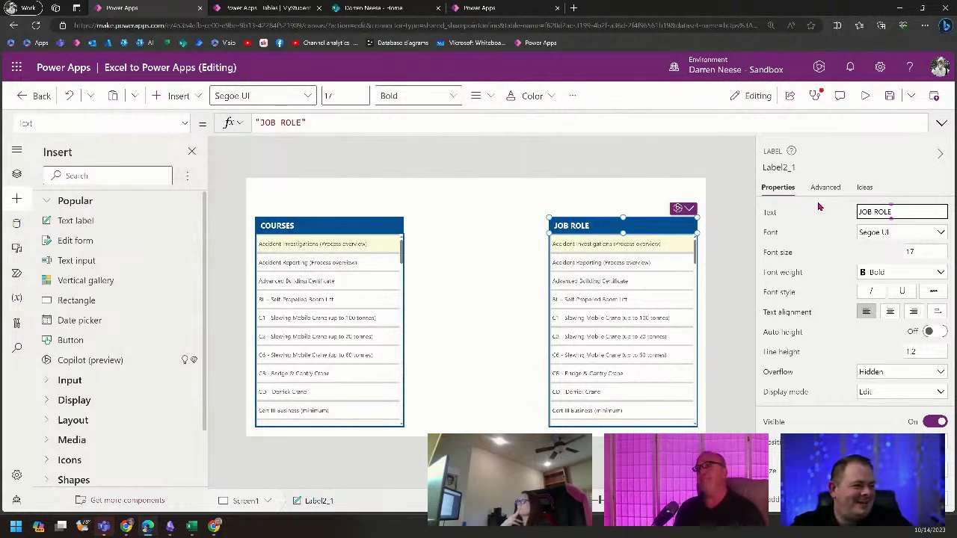
Set the Items property of the gallery under the JOB ROLE header to JobRole.
click(644, 289)
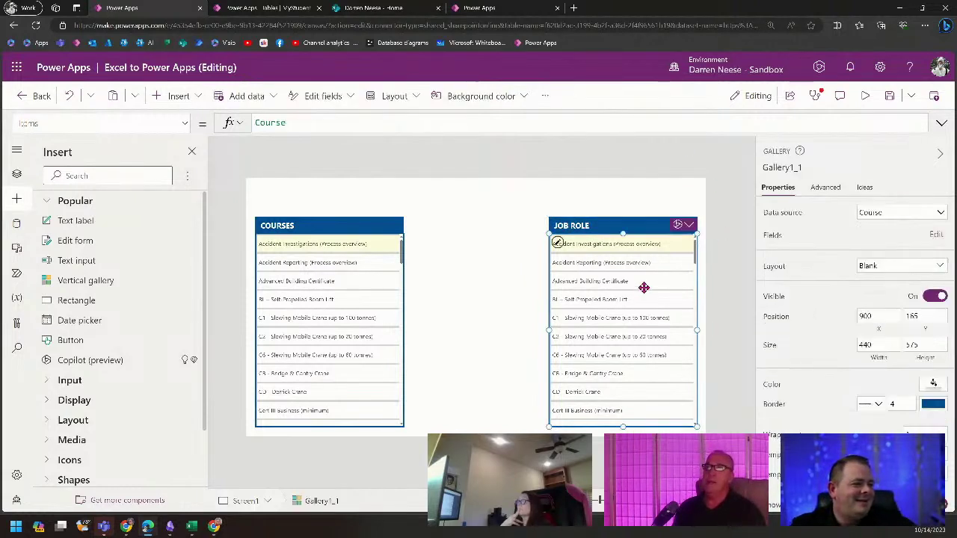
double_click(311, 121)
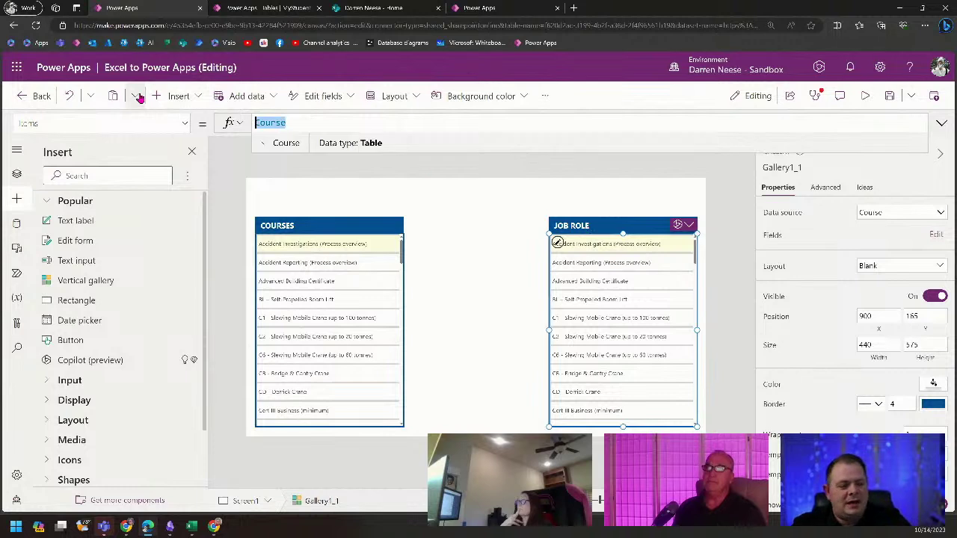
text(jobRole)
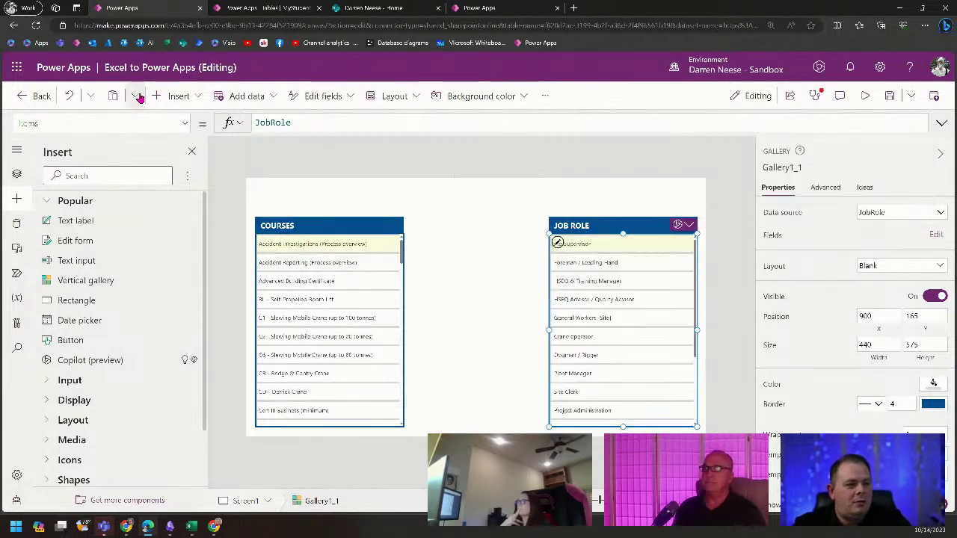
click(724, 292)
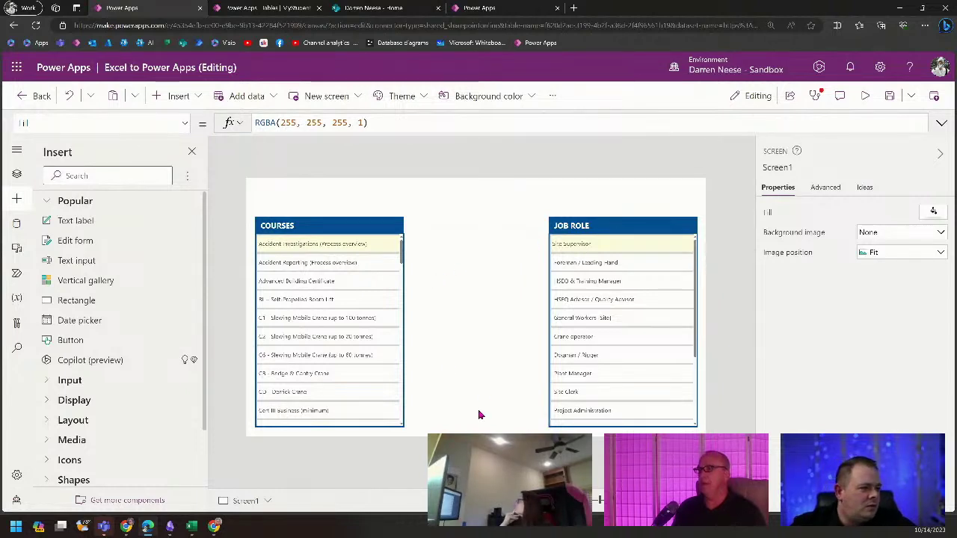
click(378, 226)
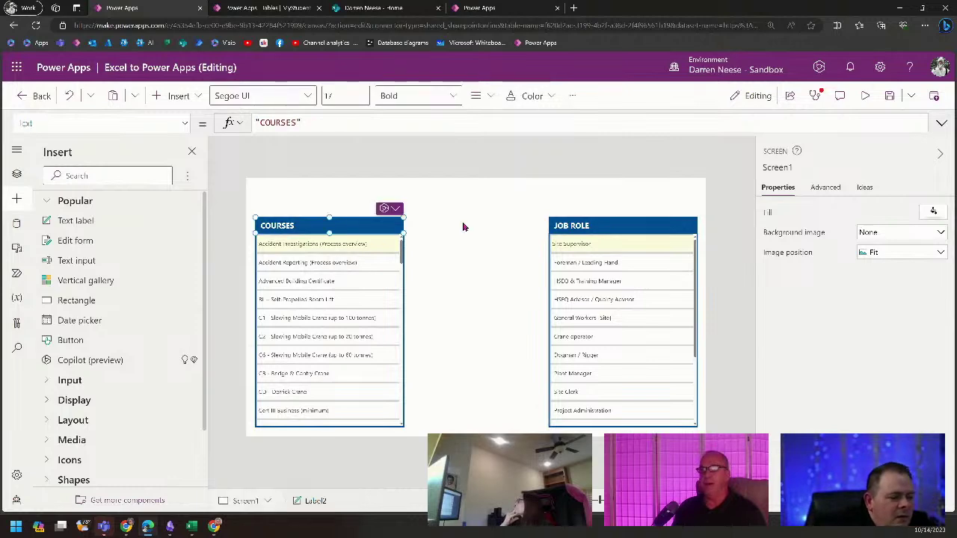
Set the border thickness of both the COURSES and JOB ROLE header labels to 4.
shift+click(590, 226)
scroll(875, 360, down, 3)
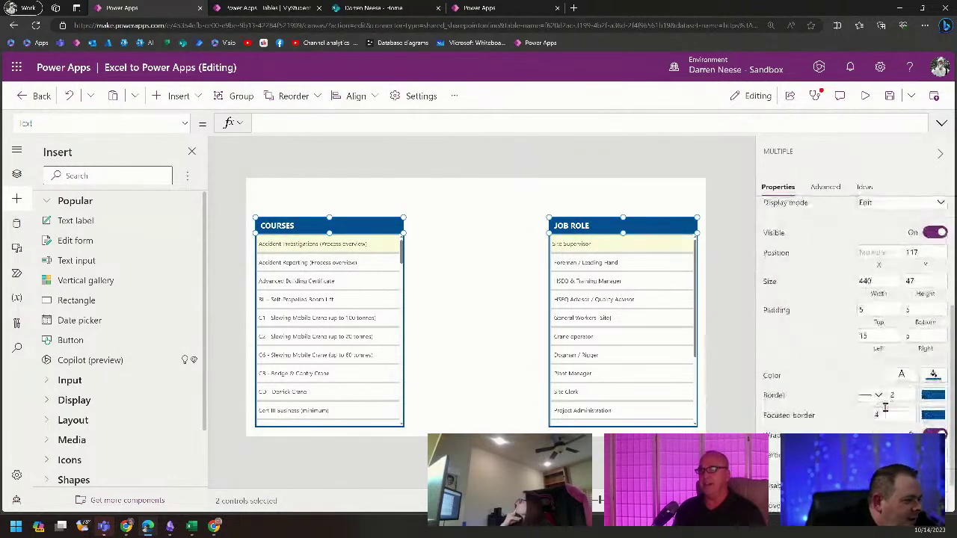
click(901, 395)
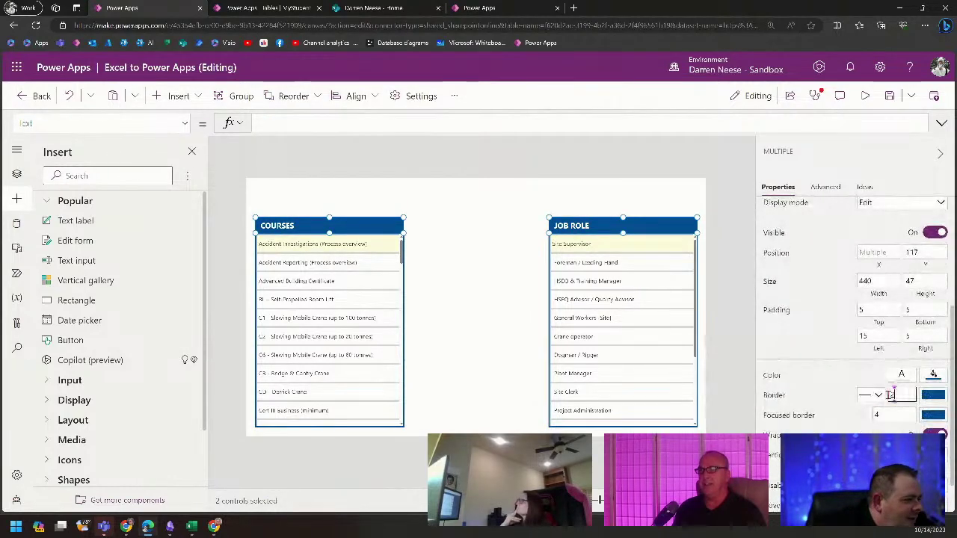
click(451, 362)
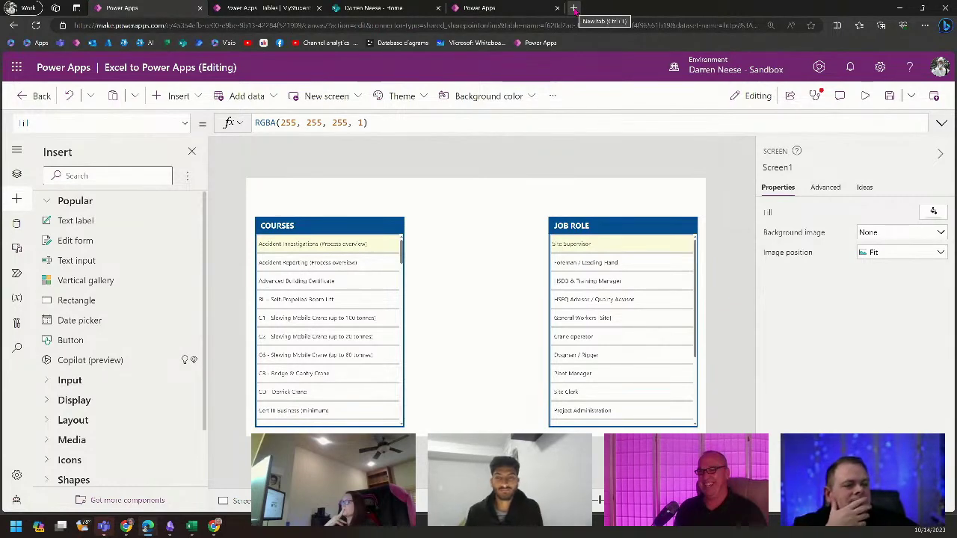
Open the CourseRequirements diagram in drawSQL and examine how the Course, JobRoleCourse and JobRole tables relate.
drag(647, 14, 534, 86)
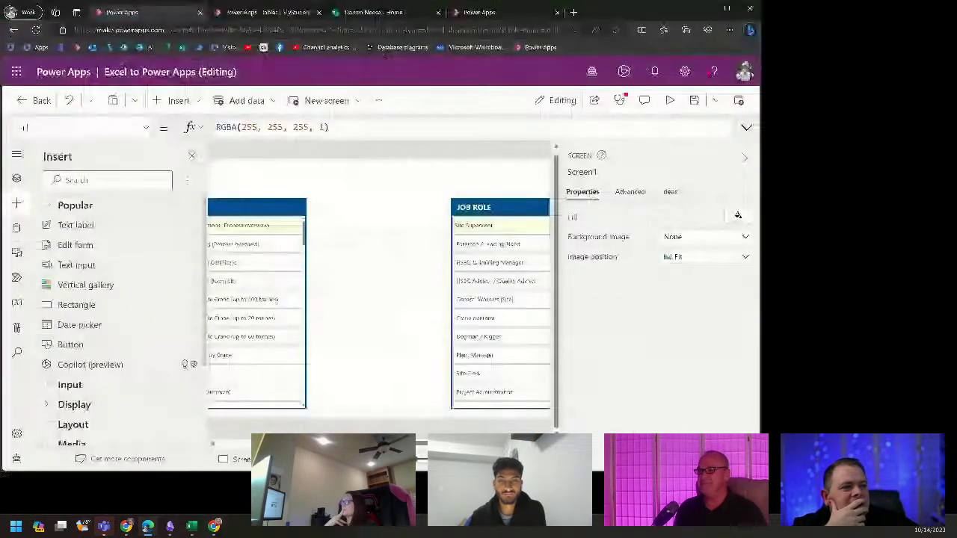
drag(517, 12, 518, 1)
click(574, 10)
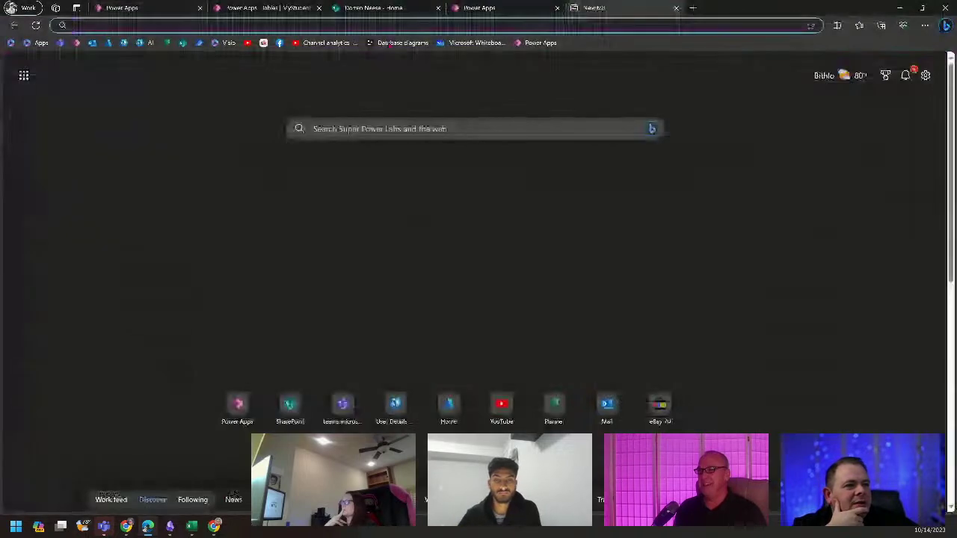
click(390, 44)
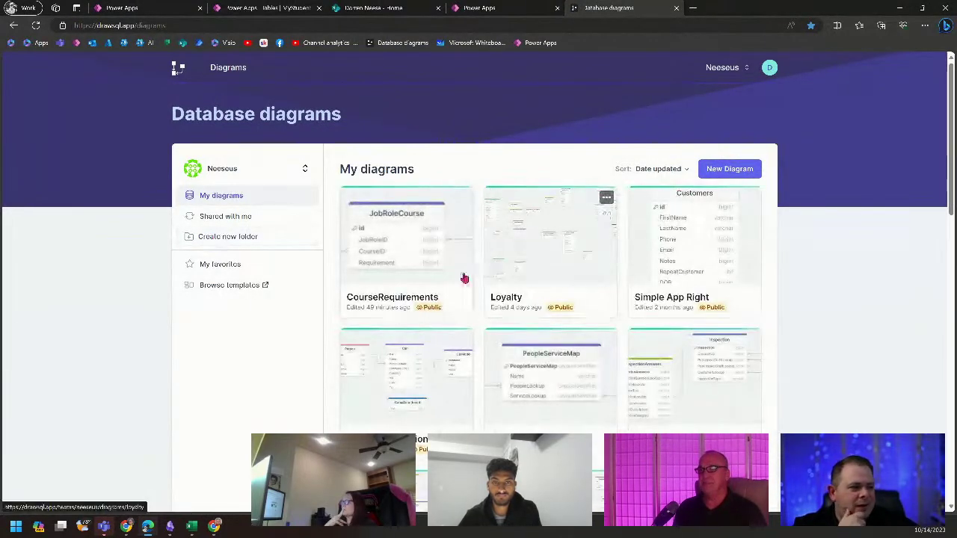
click(424, 297)
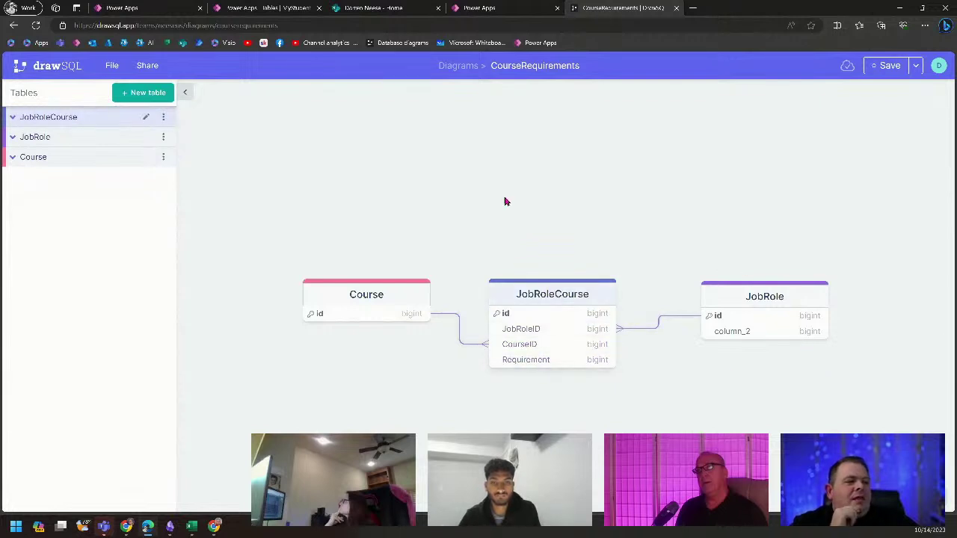
Return to the Power Apps editor and insert a plain container between the two galleries, at about X 509, Y 117 and 355 wide.
click(124, 9)
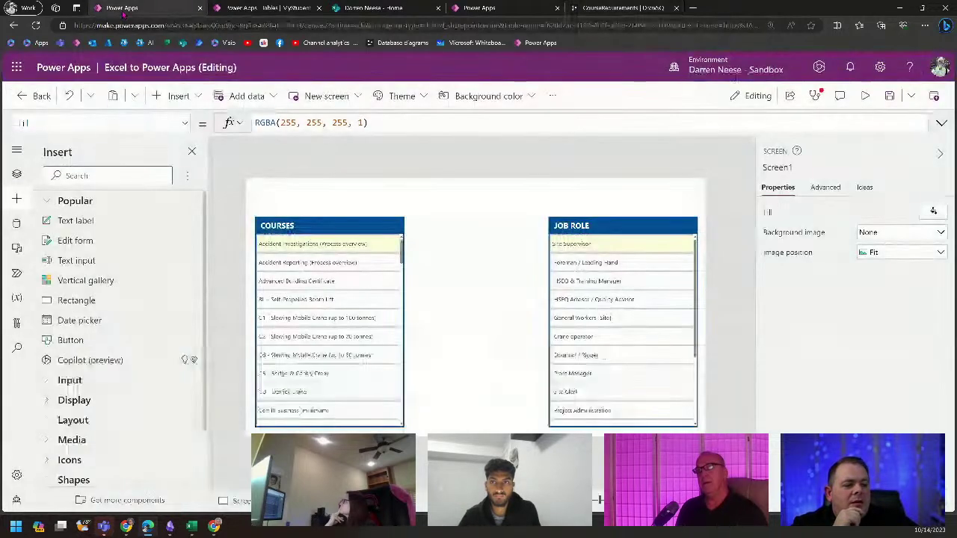
click(176, 96)
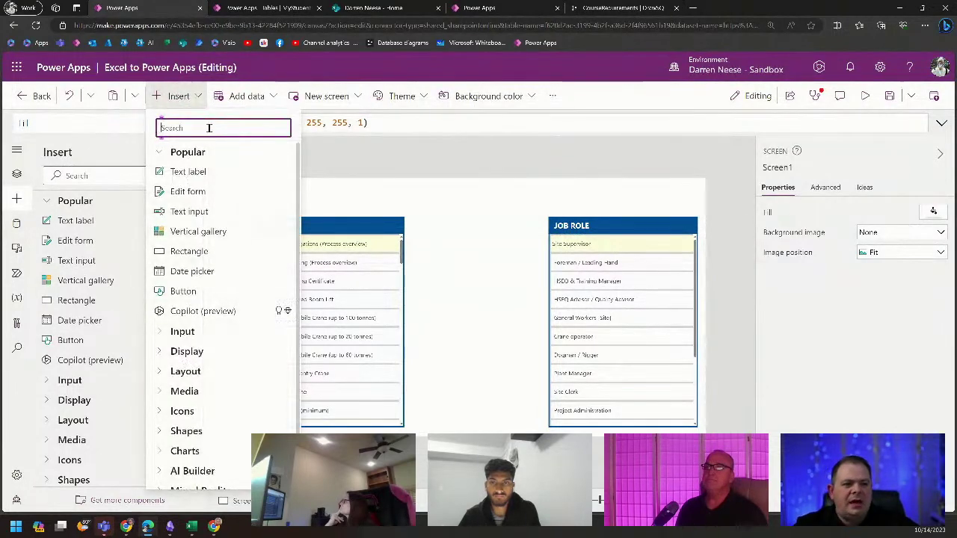
text(cont)
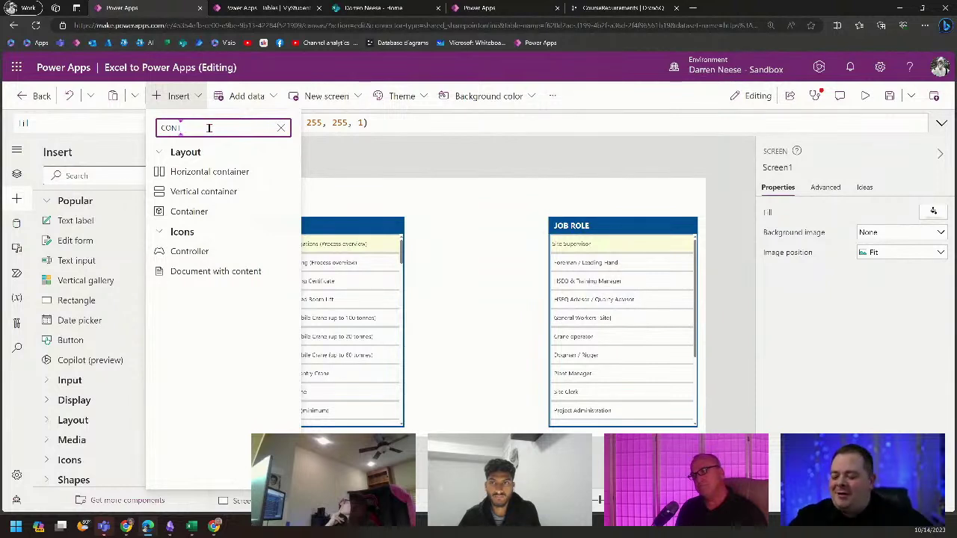
click(192, 212)
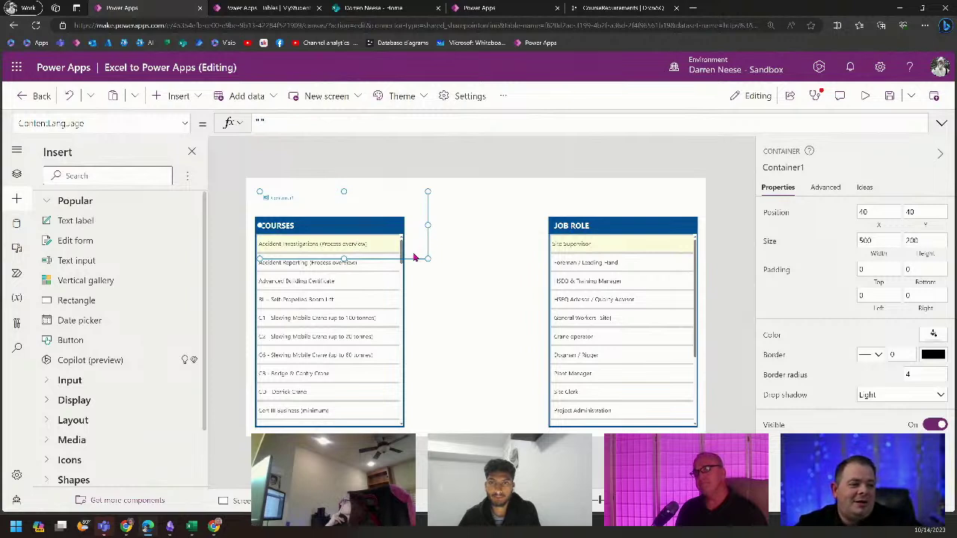
drag(407, 260, 524, 251)
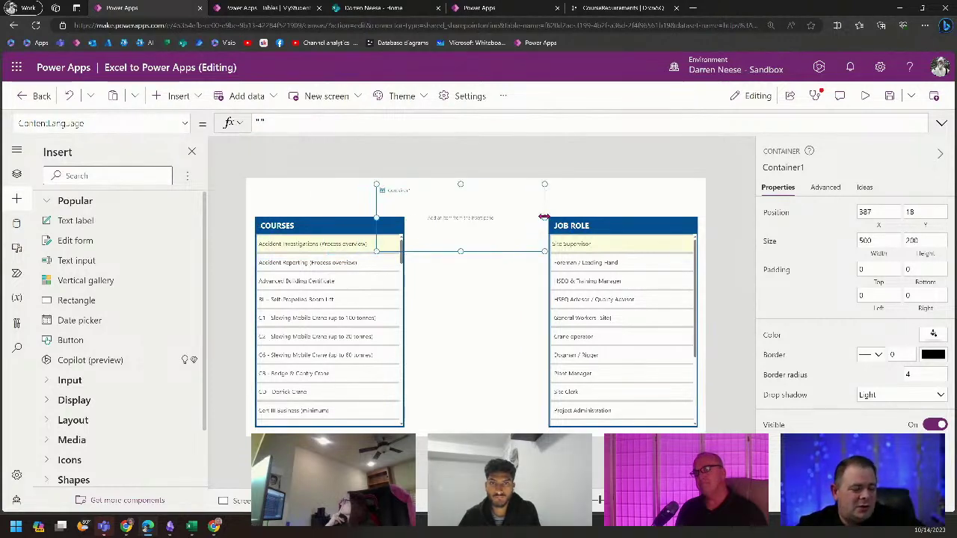
drag(544, 217, 536, 370)
Fill the container with the lightest grey theme color and extend its height to about 623 to match the galleries.
click(931, 356)
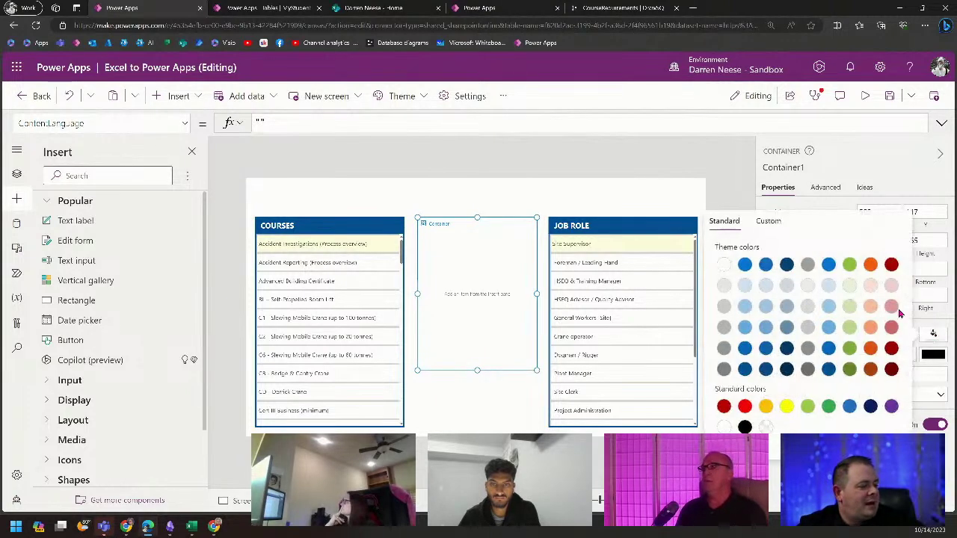
click(828, 287)
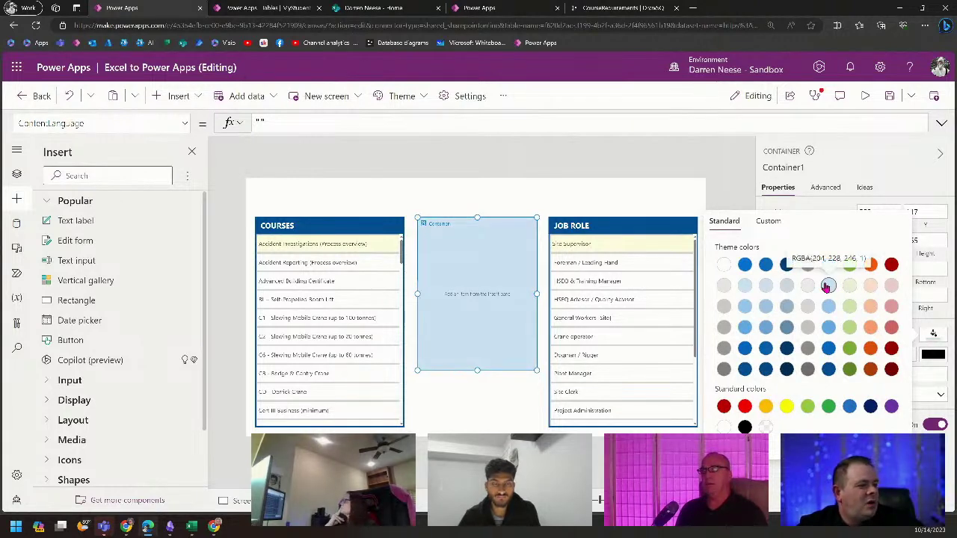
click(807, 285)
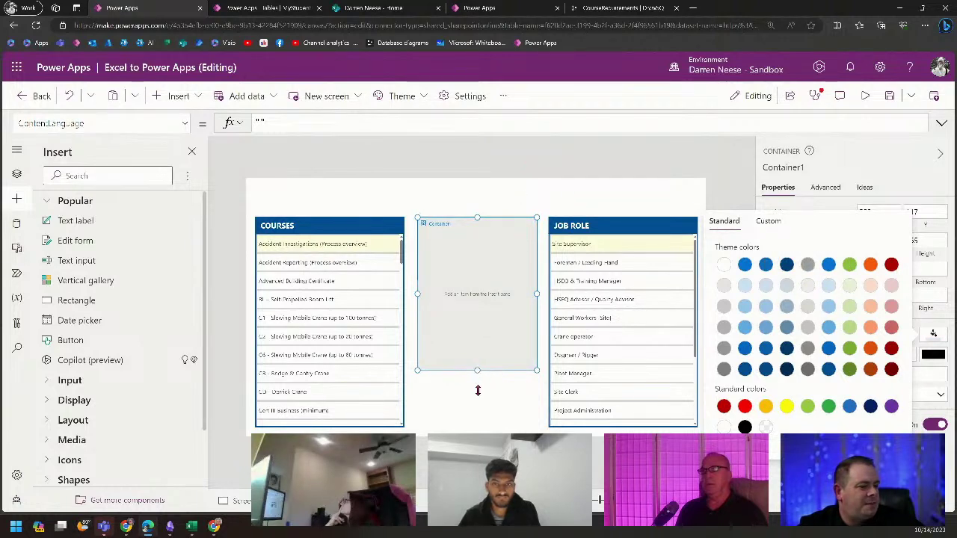
drag(478, 390, 476, 425)
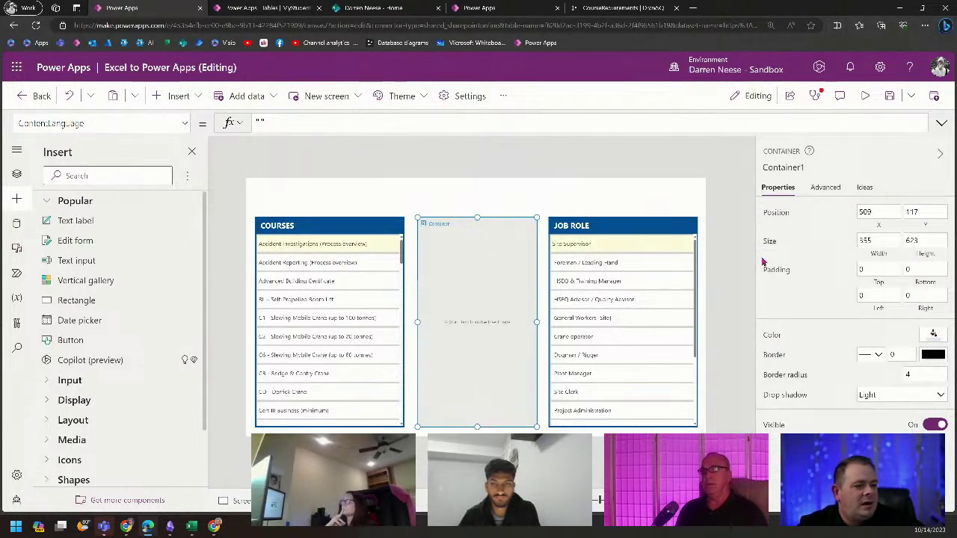
click(729, 278)
Insert a drop down inside the grey container and place it at about X 15, Y 177.
click(483, 306)
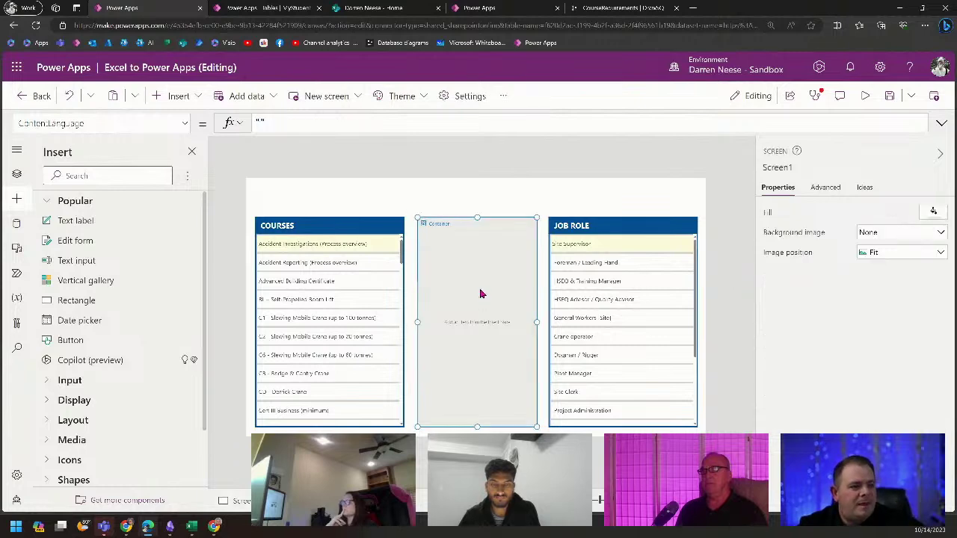
click(181, 96)
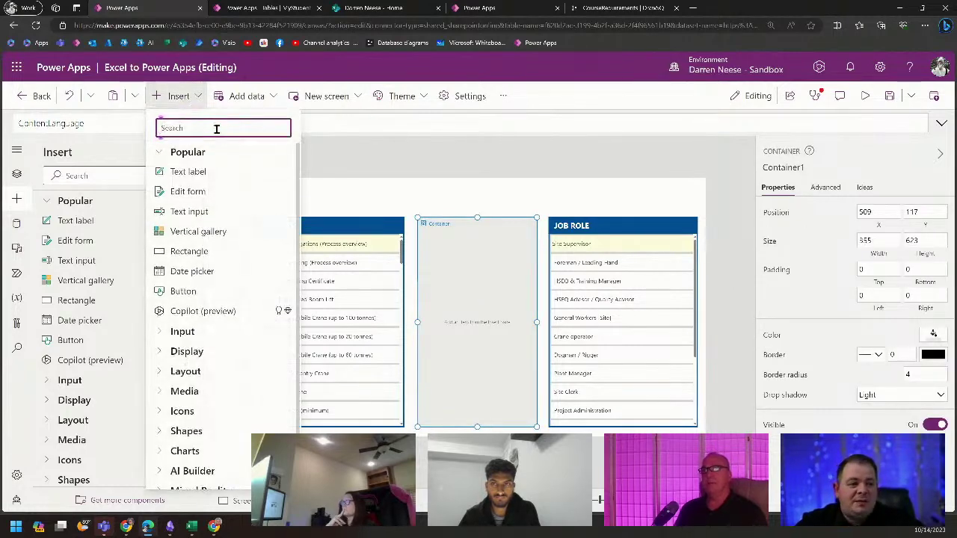
text(DROP)
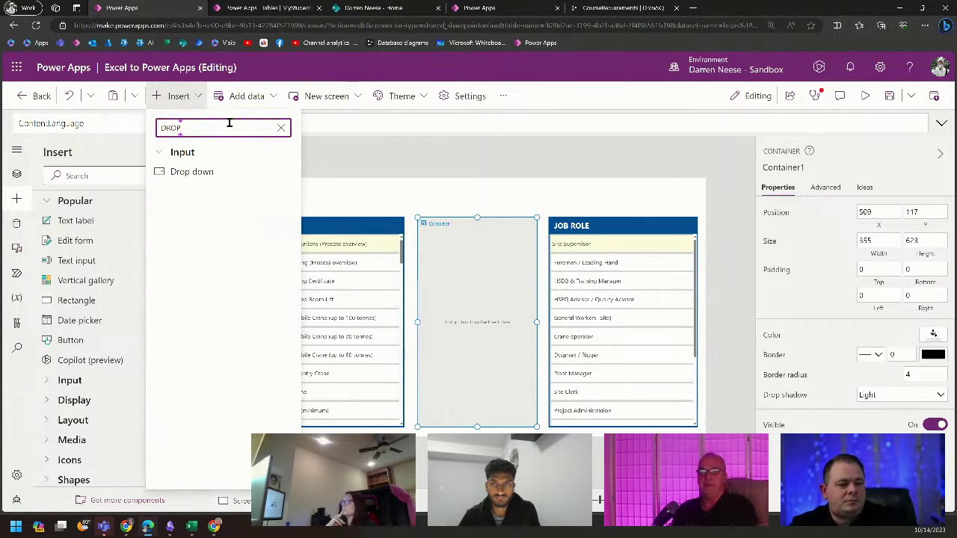
click(210, 173)
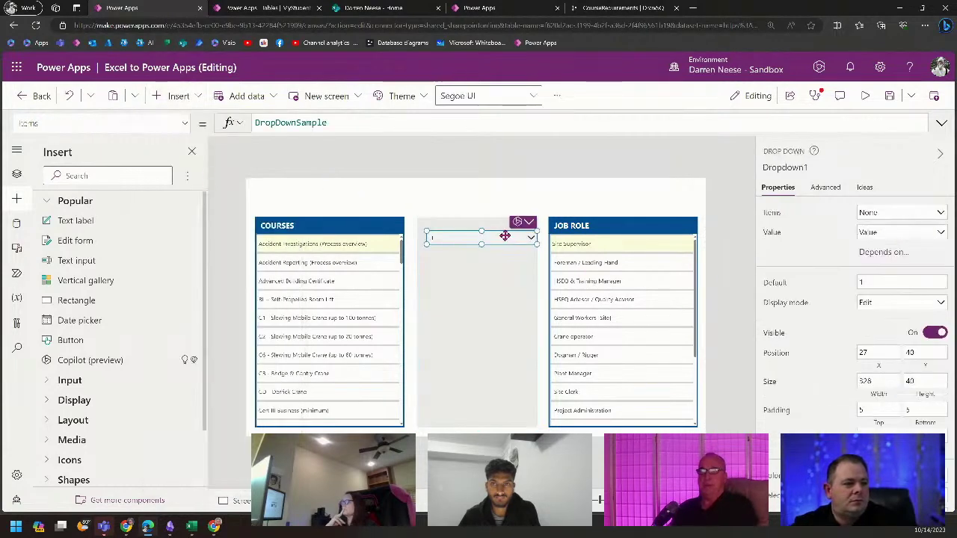
drag(505, 237, 513, 282)
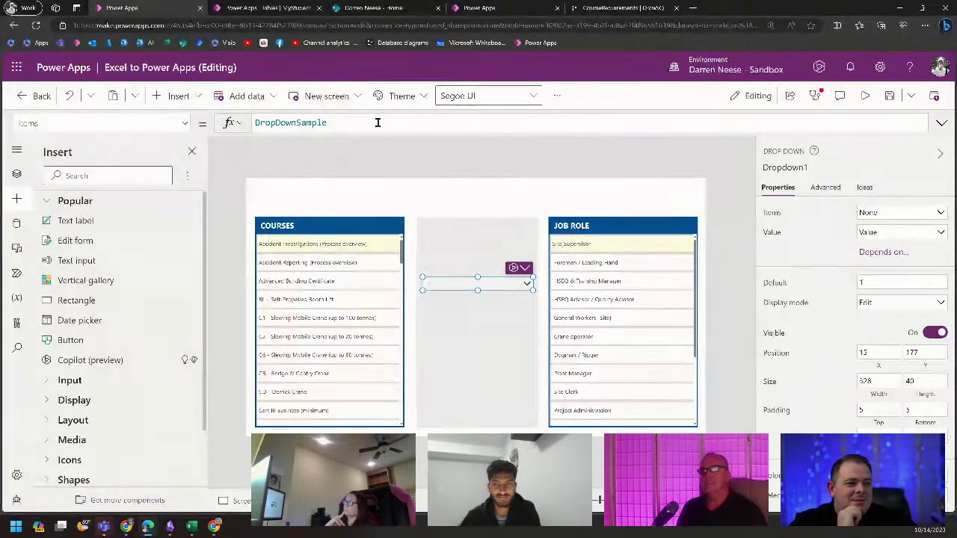
Set the Items property of the container's drop down to fxCourseRequirement.
drag(380, 122, 229, 124)
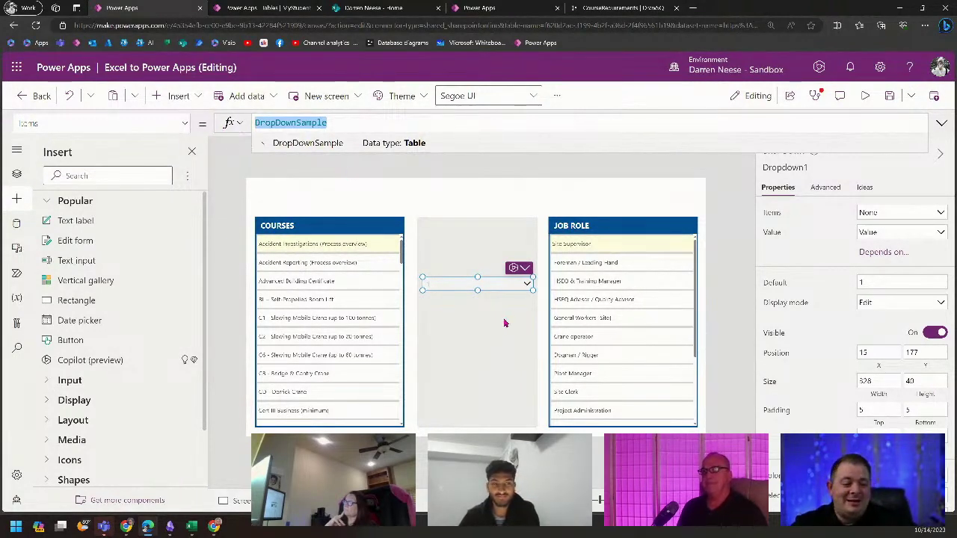
text(fx)
click(302, 146)
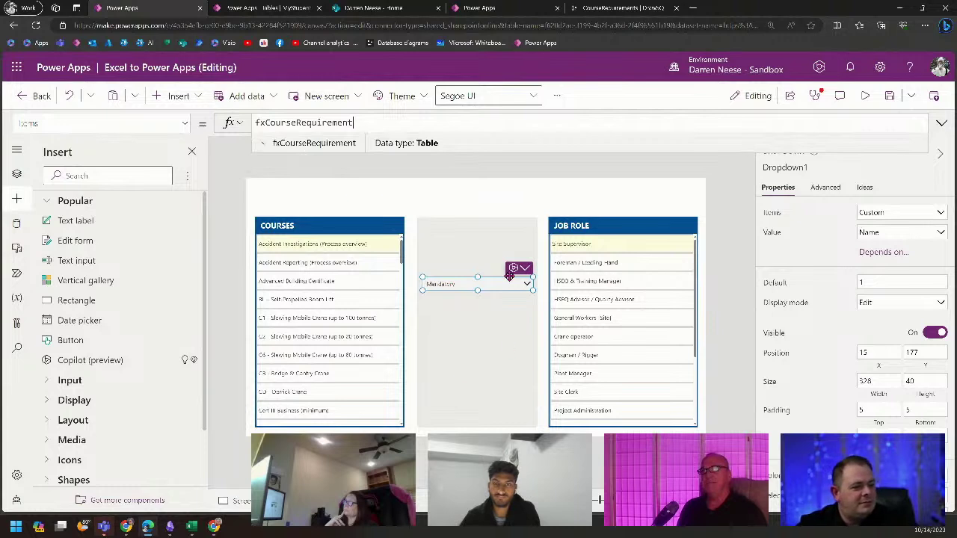
Reposition the drop down within the container at about X 15, Y 156.
drag(505, 290, 506, 309)
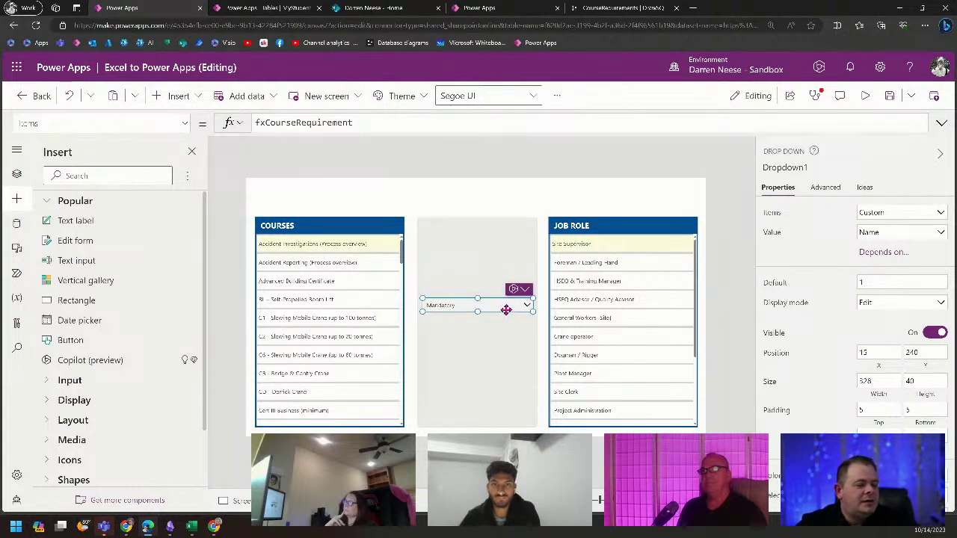
click(477, 423)
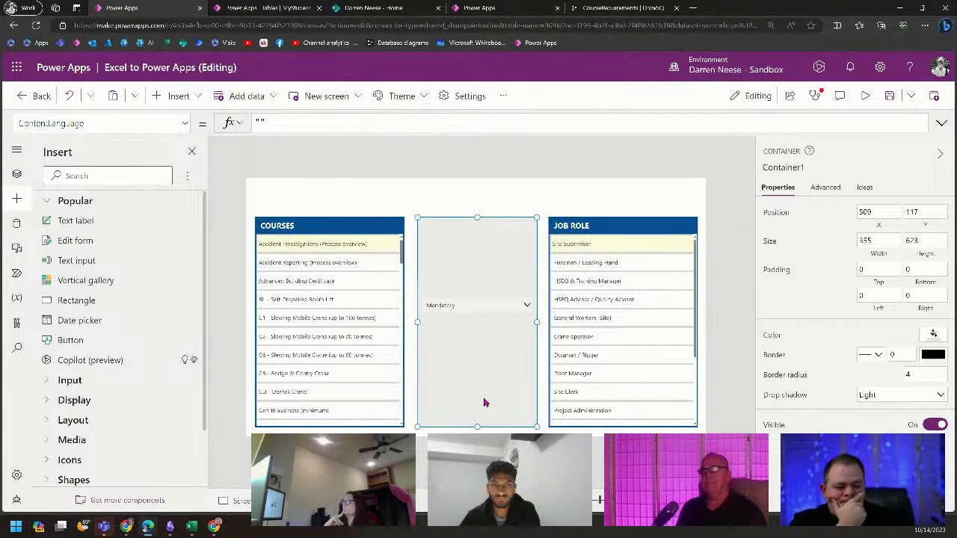
click(485, 308)
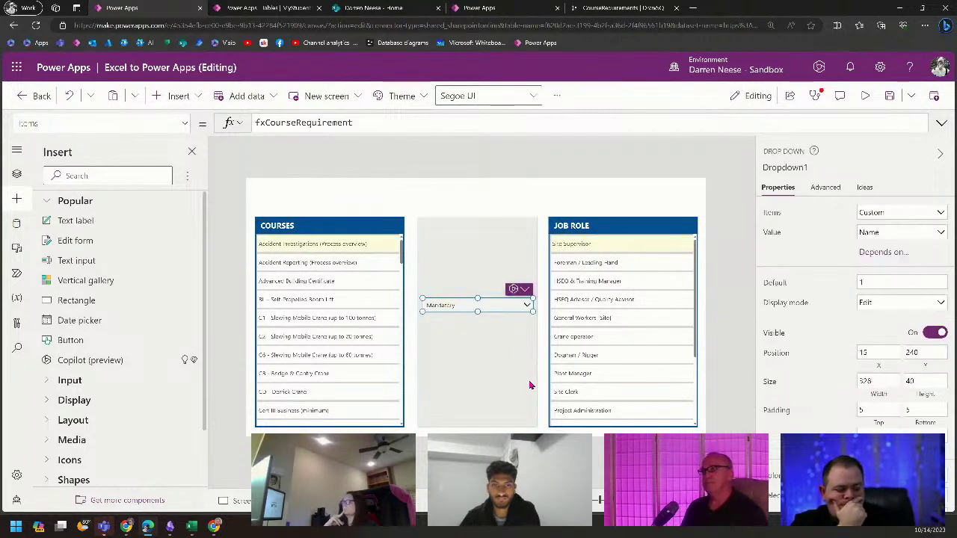
drag(506, 306, 508, 261)
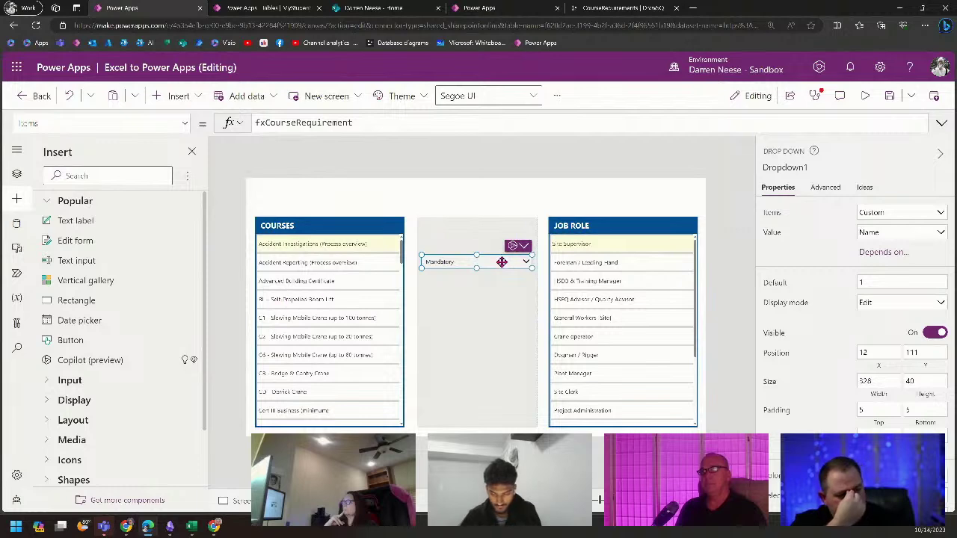
drag(501, 262, 504, 276)
Insert a text label in the container above the drop down, about 328 wide and at about Y 67.
click(182, 97)
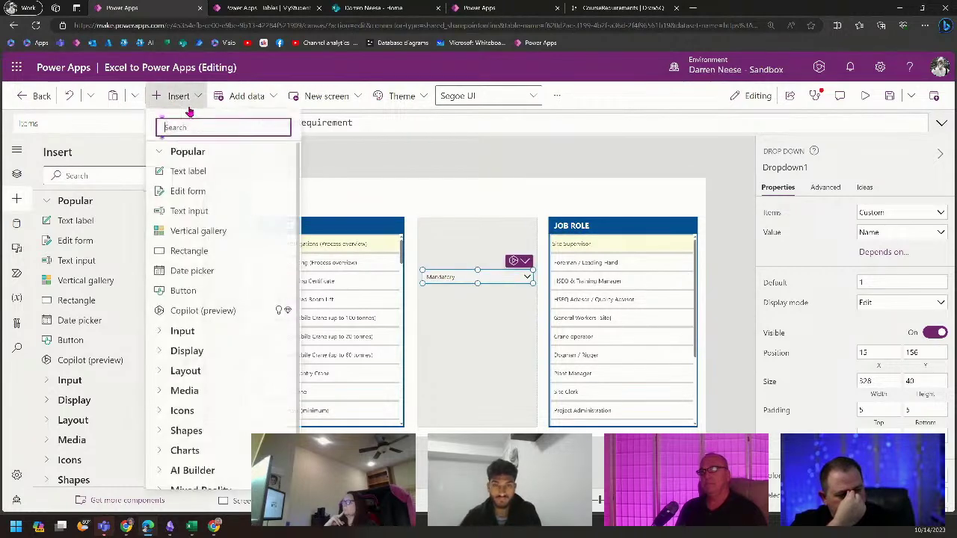
click(193, 171)
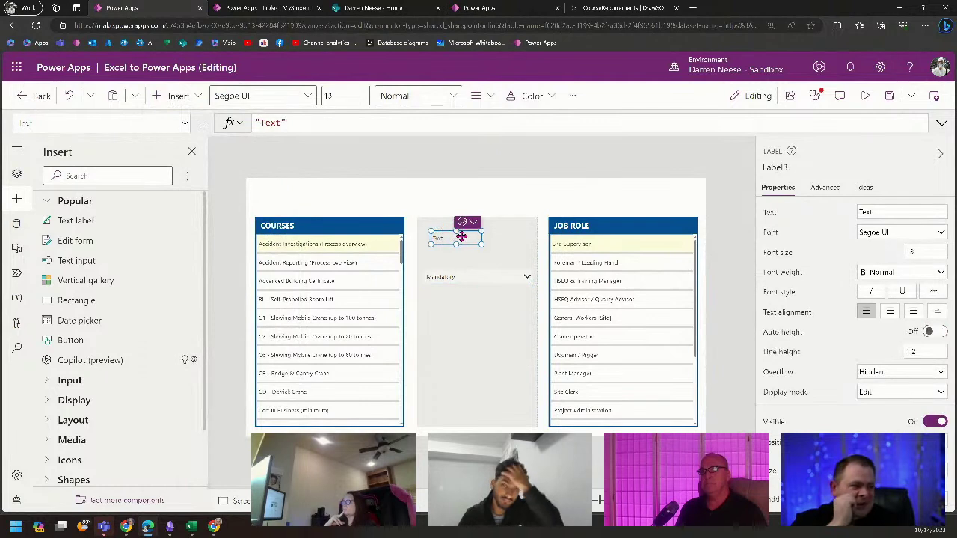
drag(461, 236, 530, 250)
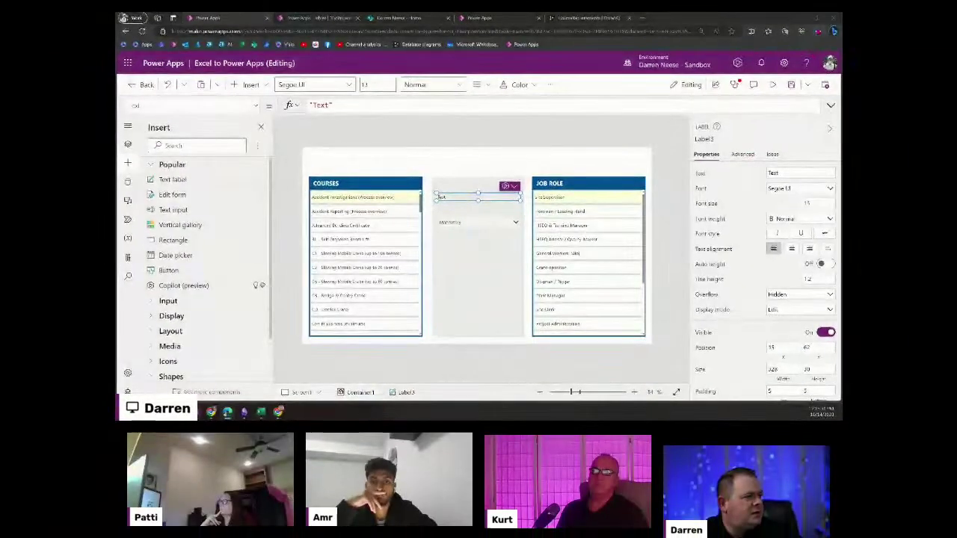
Select the gallery under the COURSES header and copy its control name, Gallery1.
click(925, 25)
click(801, 82)
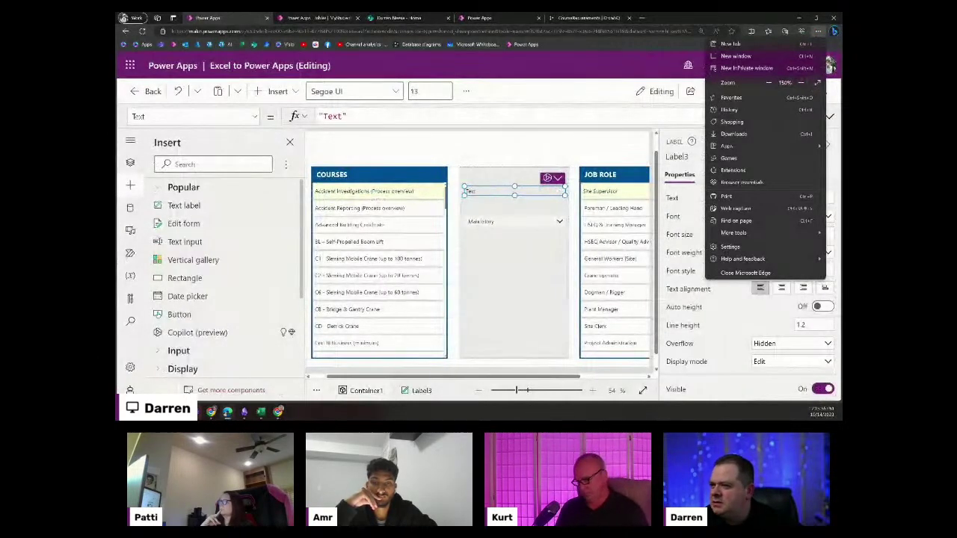
click(386, 218)
click(386, 218)
click(684, 156)
key(ctrl+c)
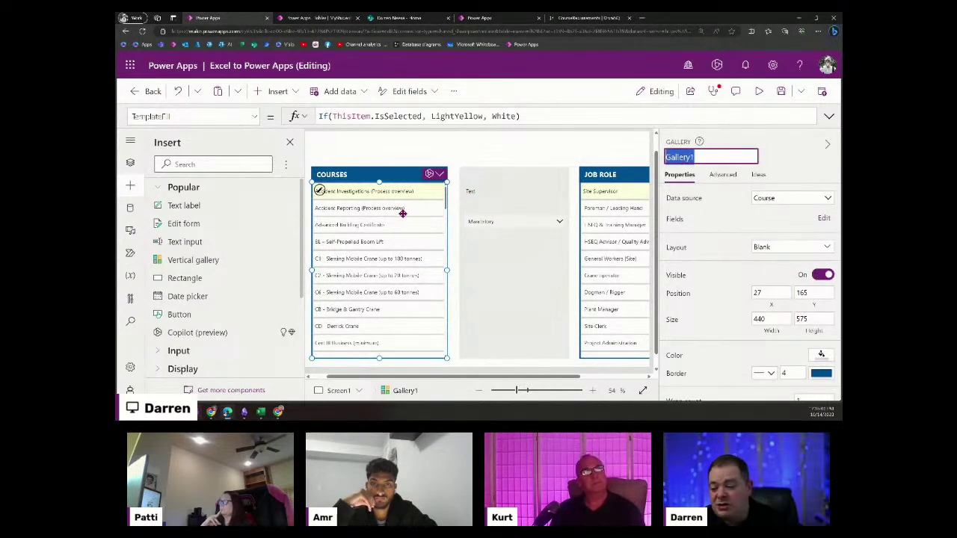
Set the Text property of the label in the central container to Gallery1.Selected.Name1.
click(472, 192)
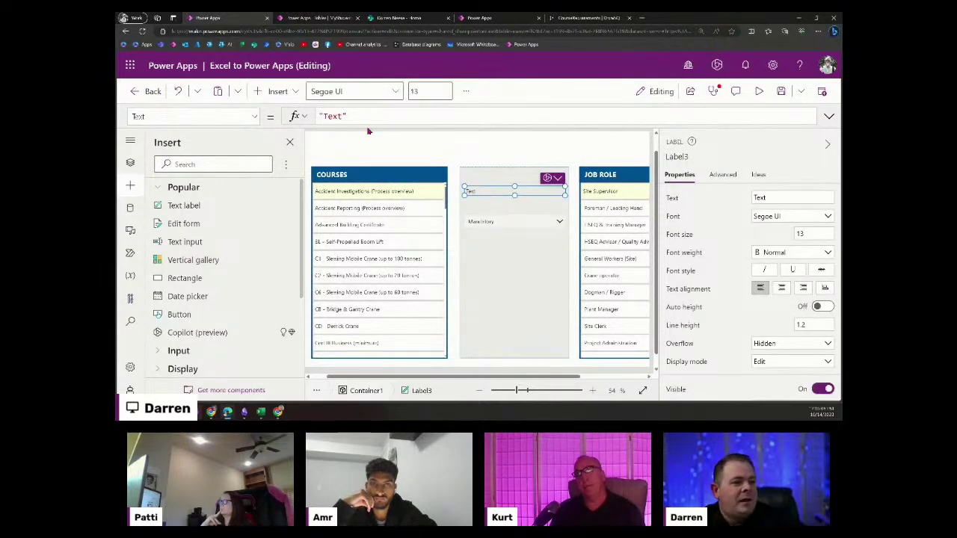
drag(362, 118, 290, 112)
key(ctrl+v)
text(.Selected)
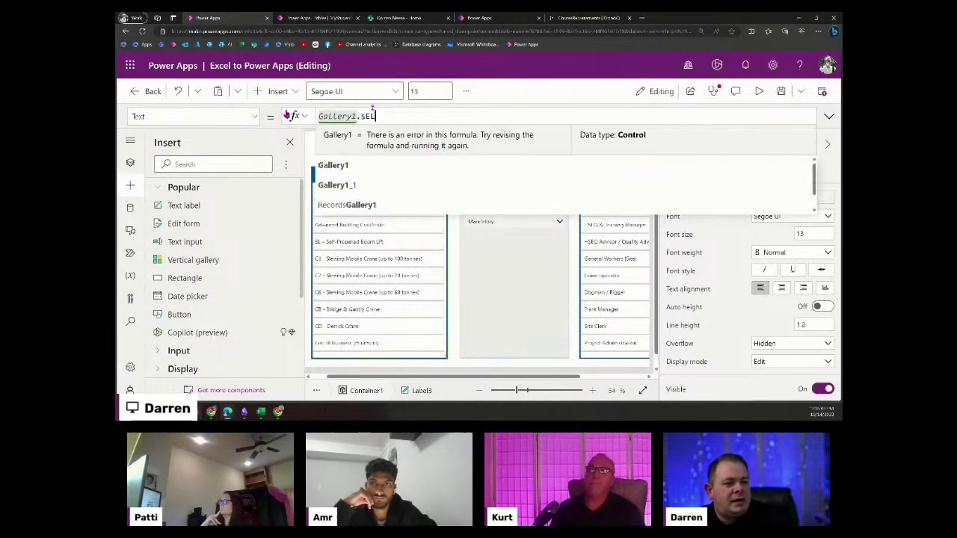
text(.)
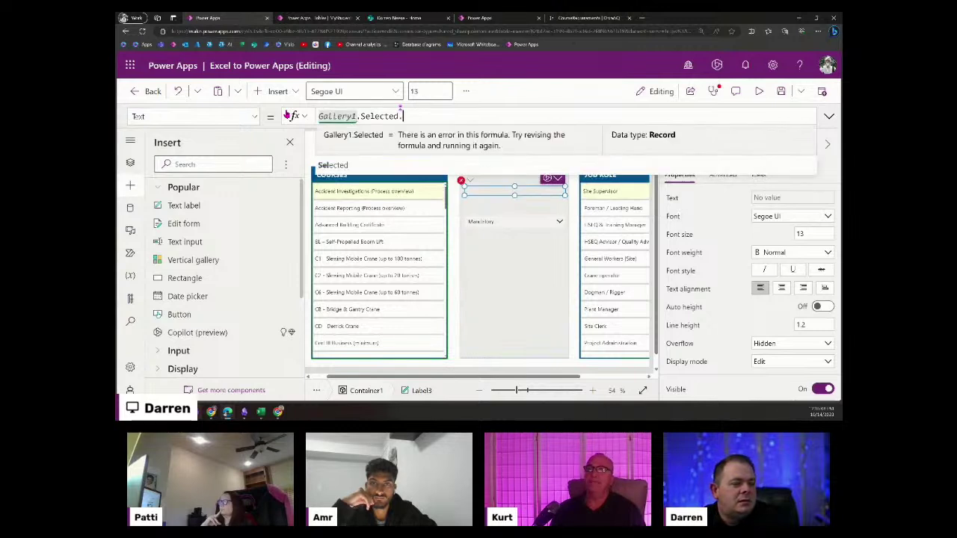
text(Name1)
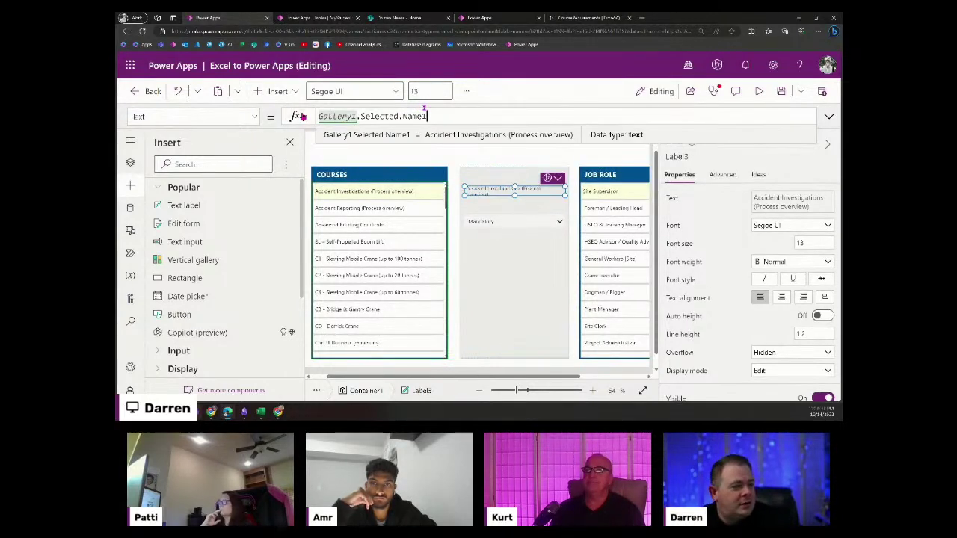
Enlarge the course label to a height of about 63 and give it a light blue fill.
drag(515, 193, 514, 205)
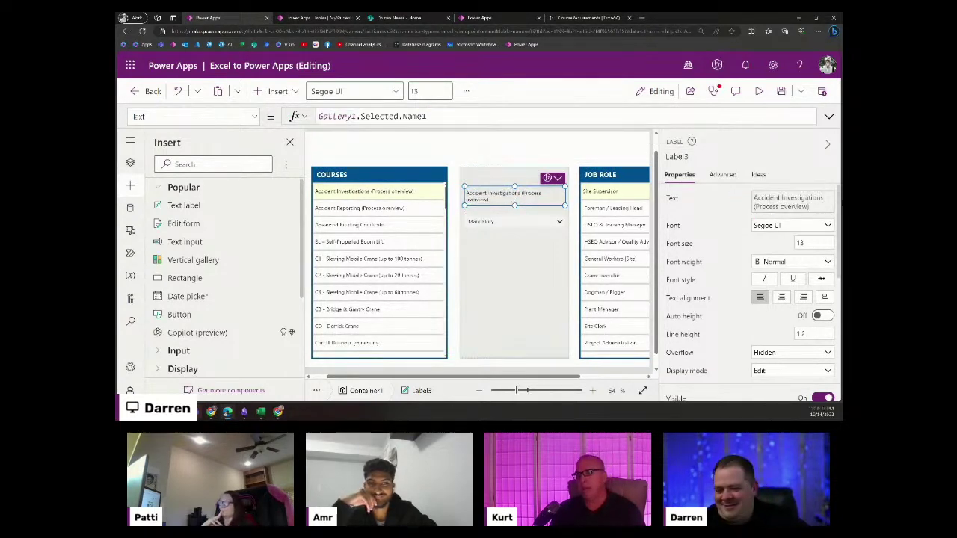
scroll(818, 340, down, 5)
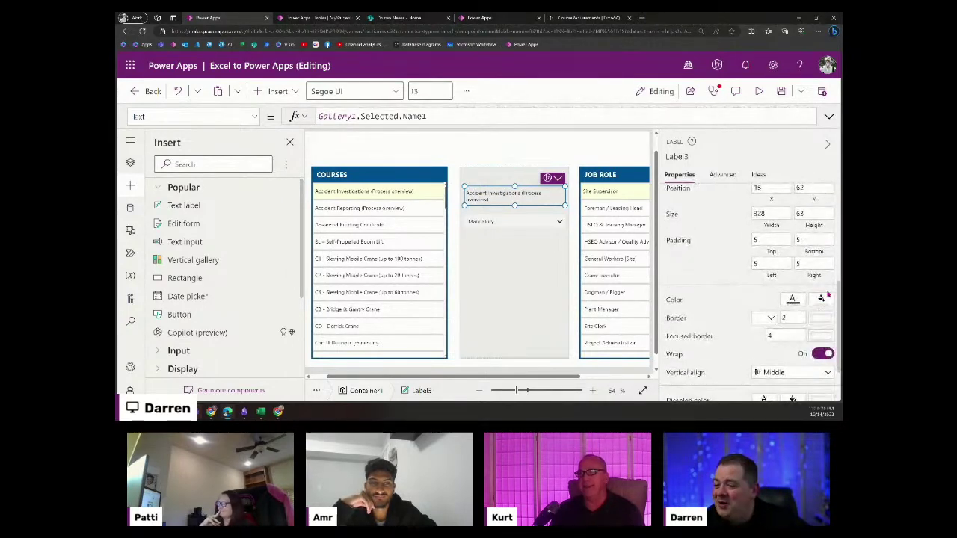
click(822, 300)
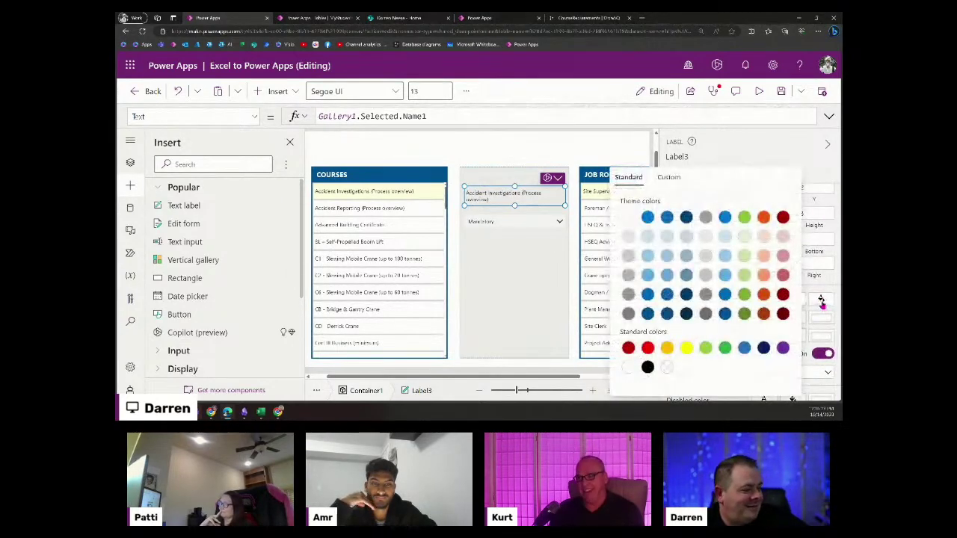
click(725, 238)
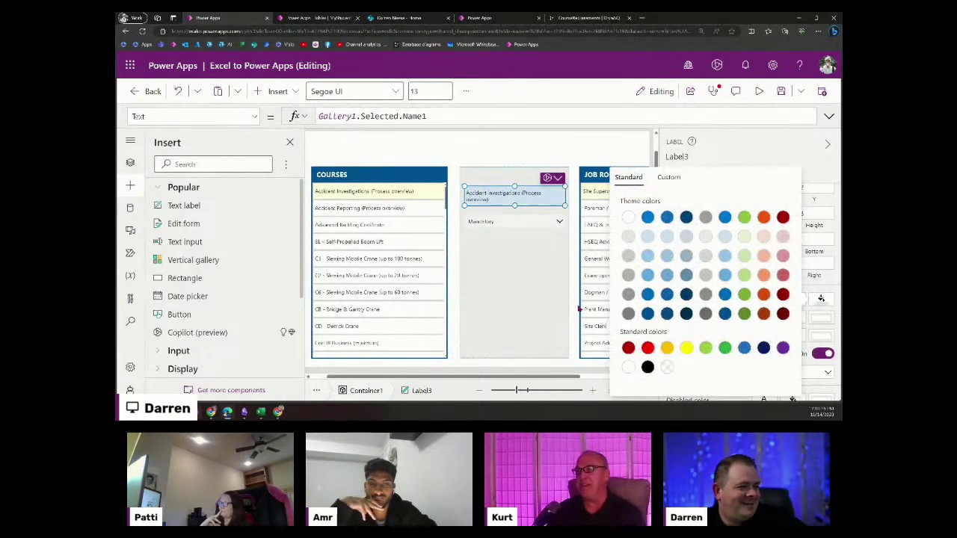
click(543, 276)
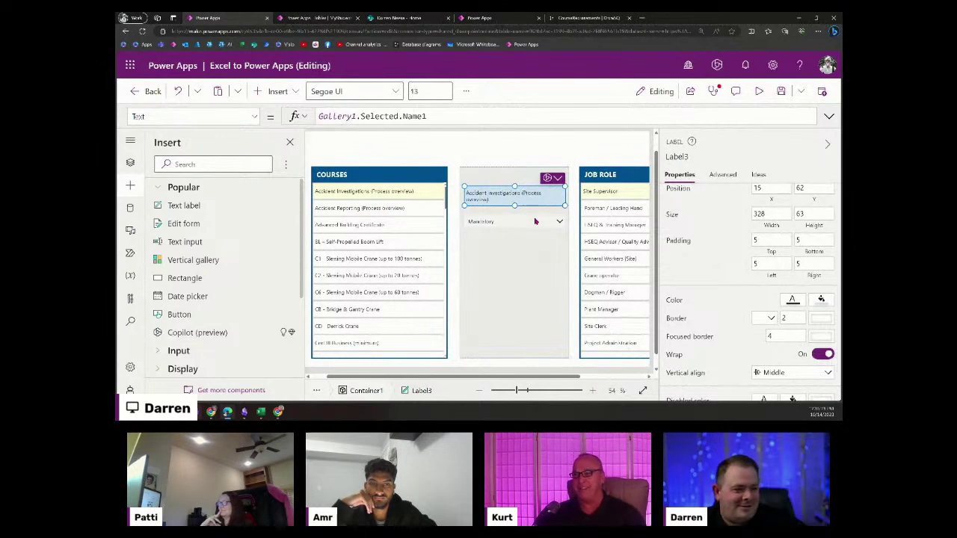
Duplicate the course label directly beneath itself at about X 15, Y 140, and move the drop down below the copy to about Y 224.
click(535, 221)
drag(535, 222, 535, 250)
click(536, 198)
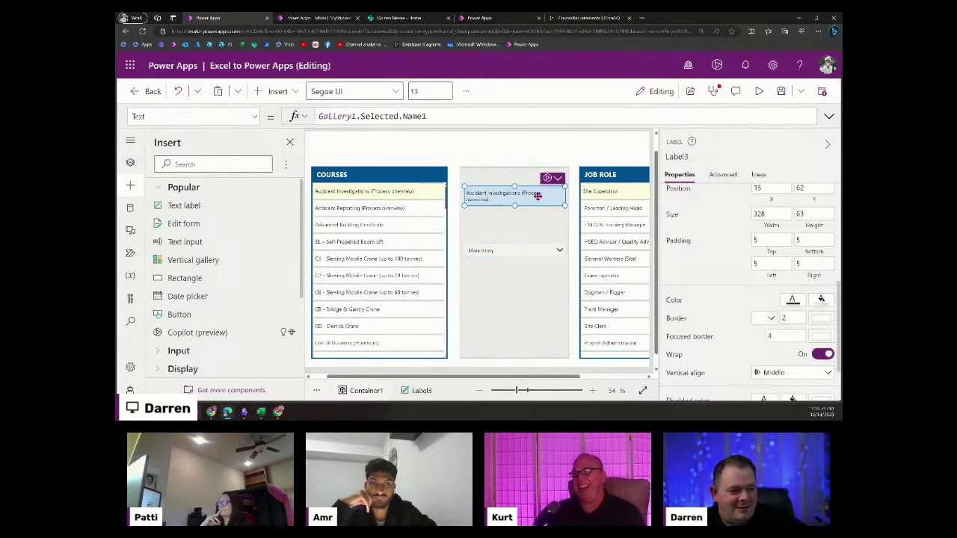
key(ctrl+c)
key(ctrl+v)
drag(536, 228, 538, 221)
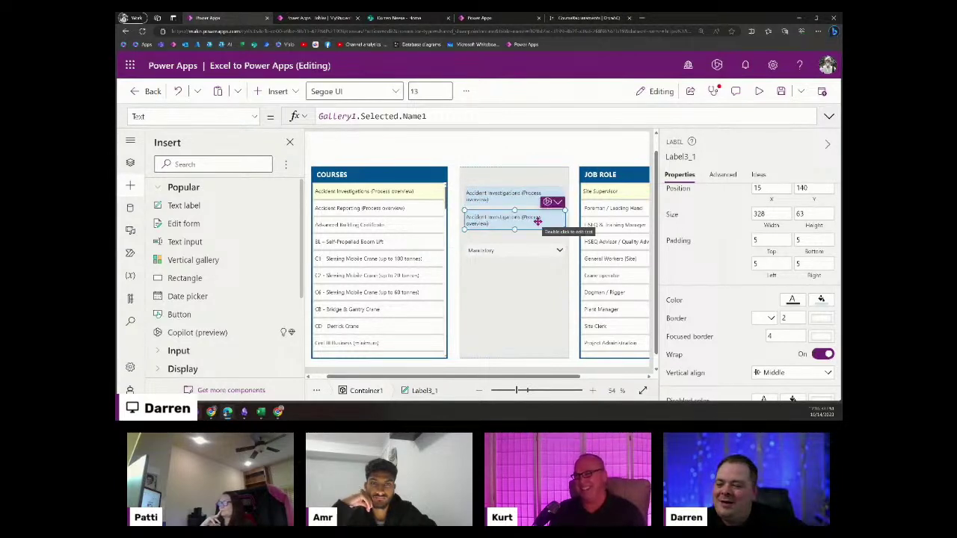
drag(527, 256, 527, 243)
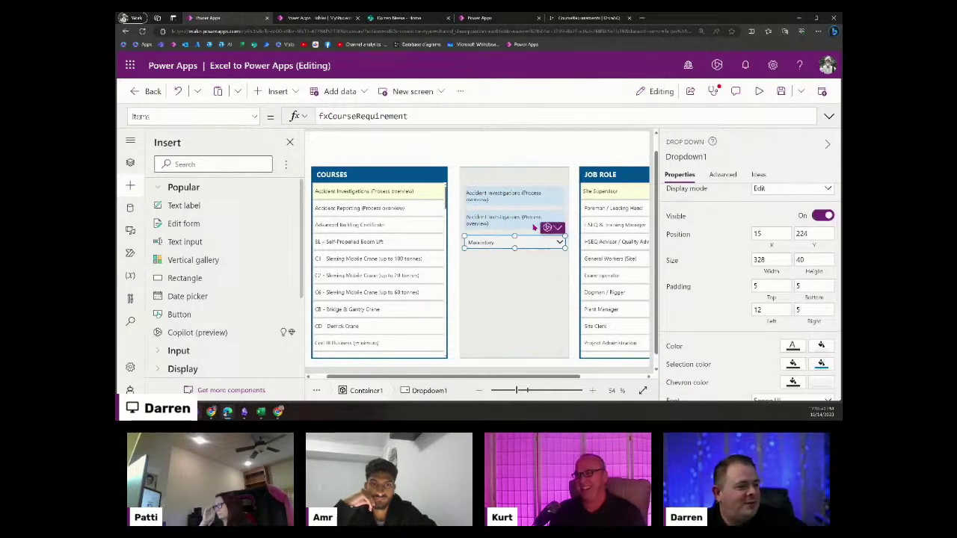
Set the Text property of the duplicated label to Gallery1_1.Selected.Name1, using the name copied from the job role gallery.
click(534, 222)
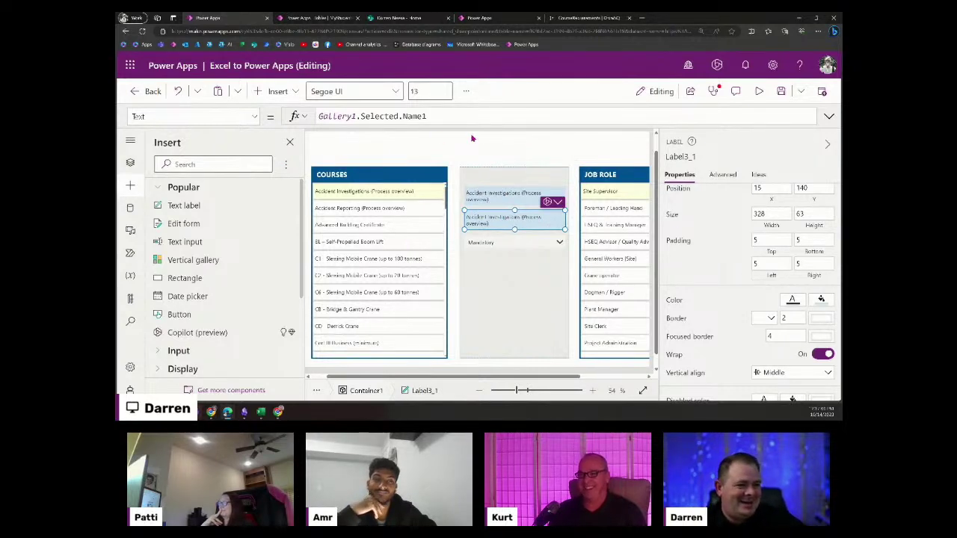
click(611, 231)
click(685, 155)
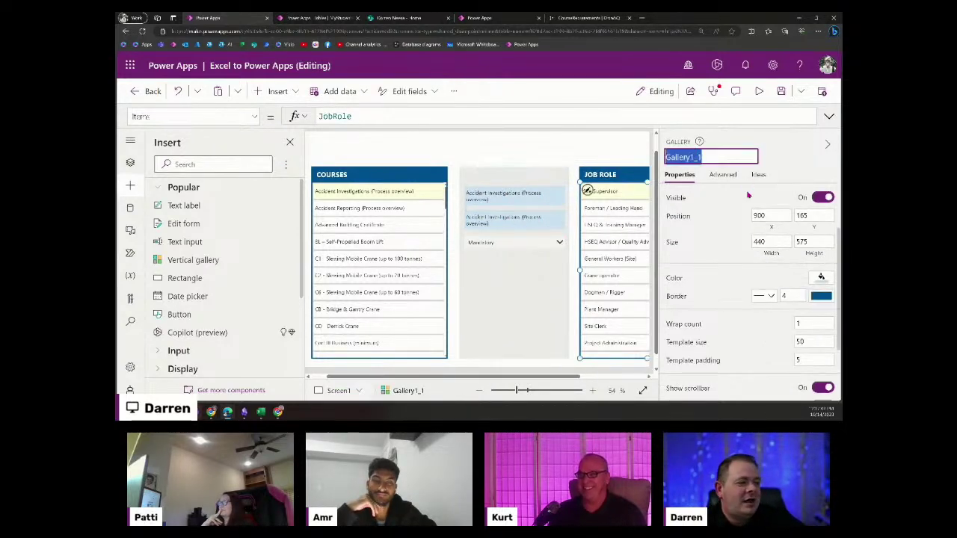
click(536, 215)
double_click(331, 114)
key(ctrl+v)
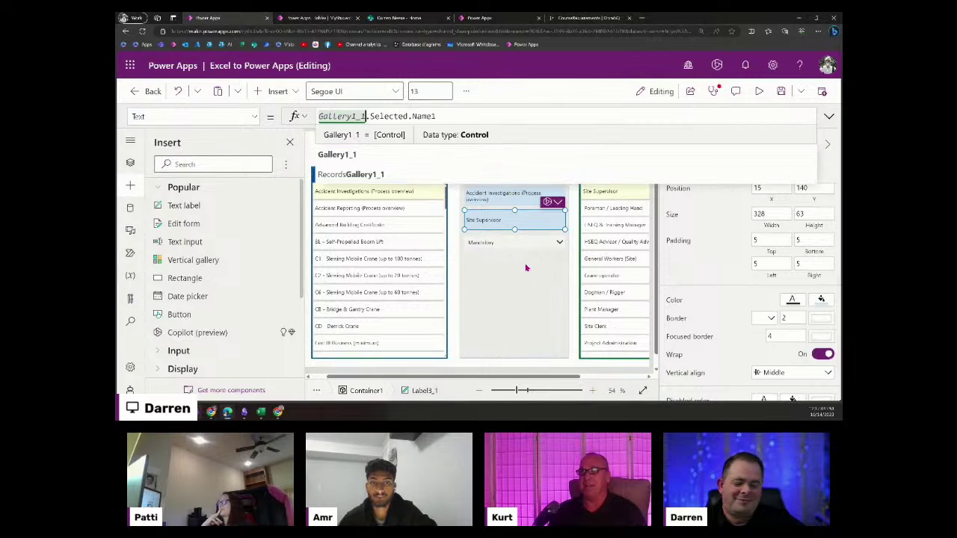
click(576, 301)
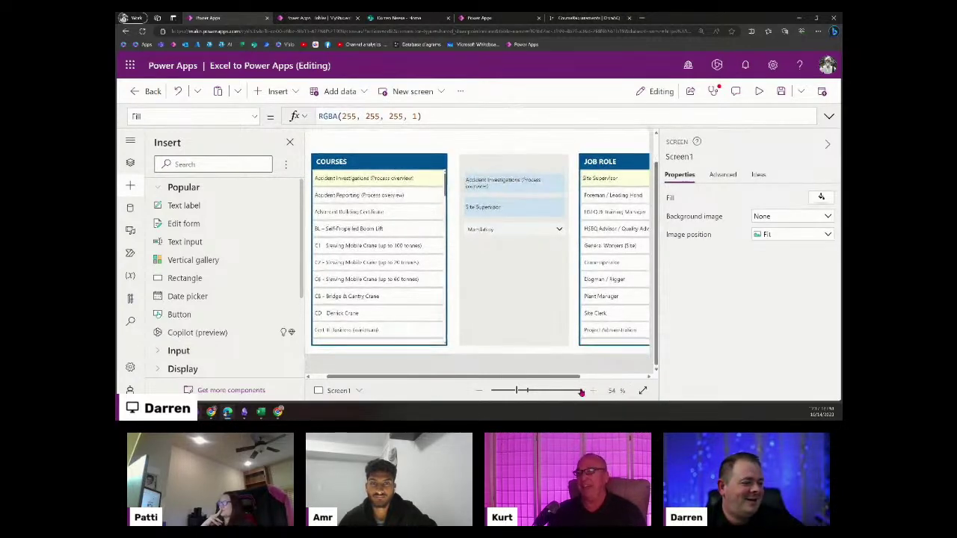
Insert a button on the screen and place it below the drop down over the container, at about X 690, Y 432.
drag(515, 390, 508, 391)
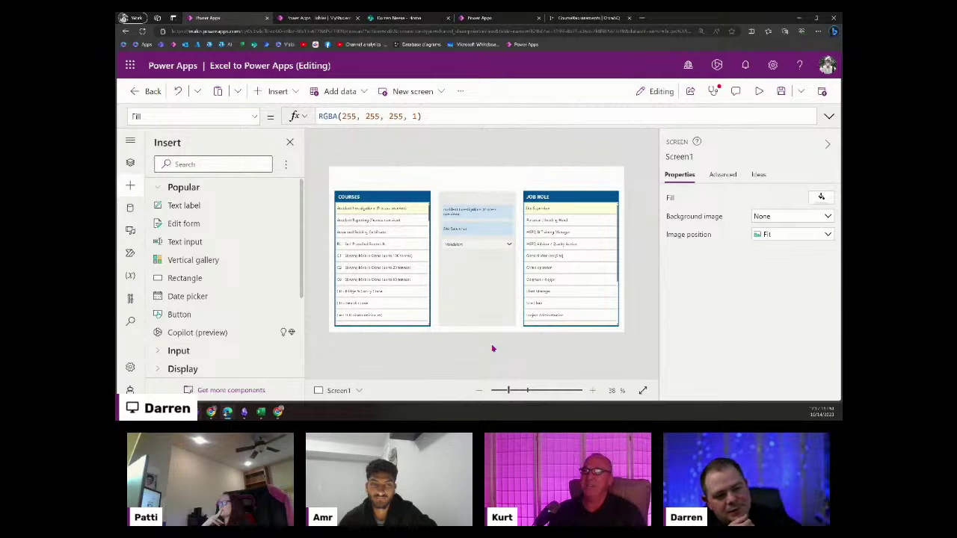
click(484, 289)
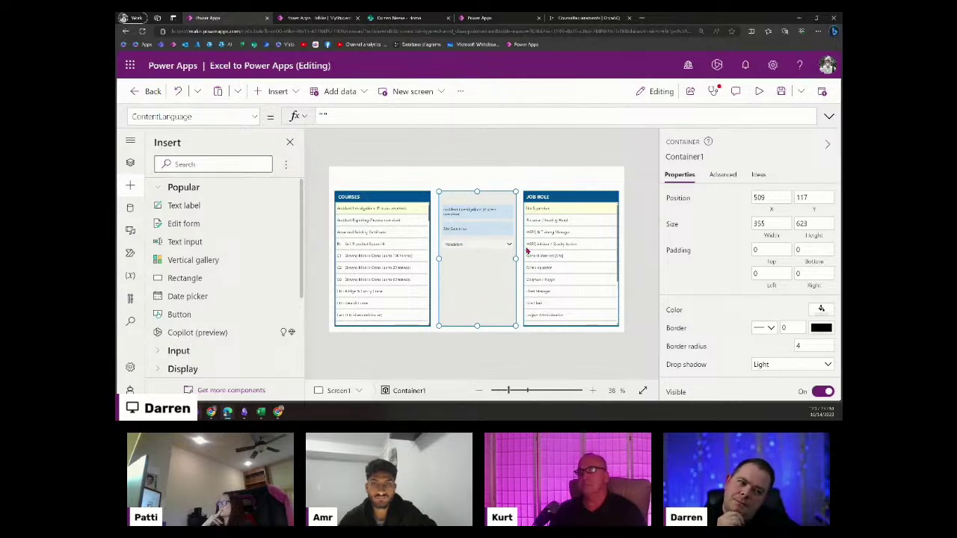
click(527, 157)
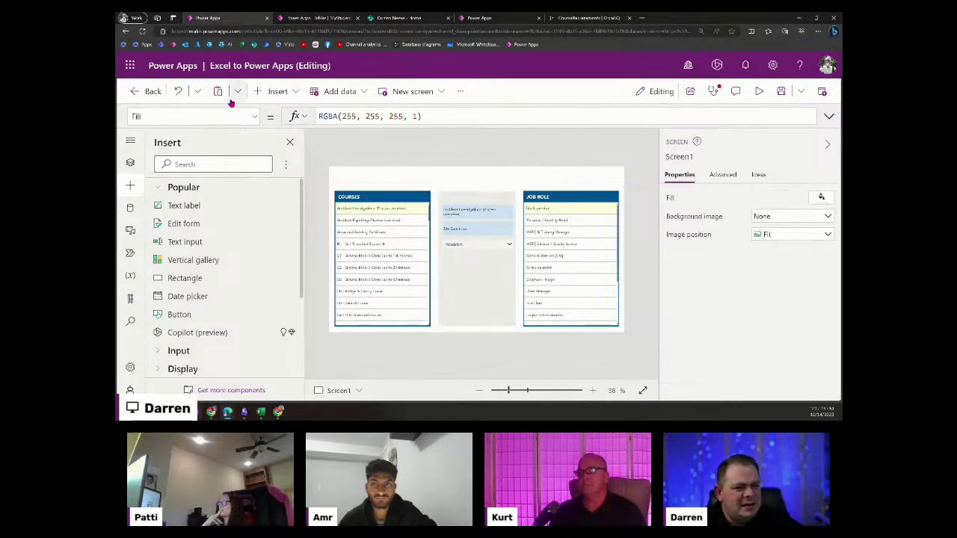
click(281, 91)
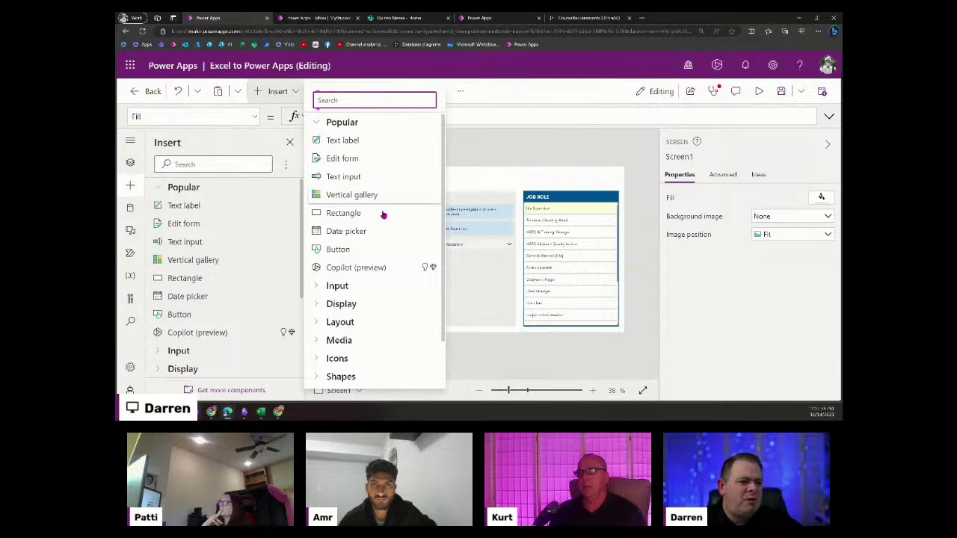
click(381, 97)
text(B)
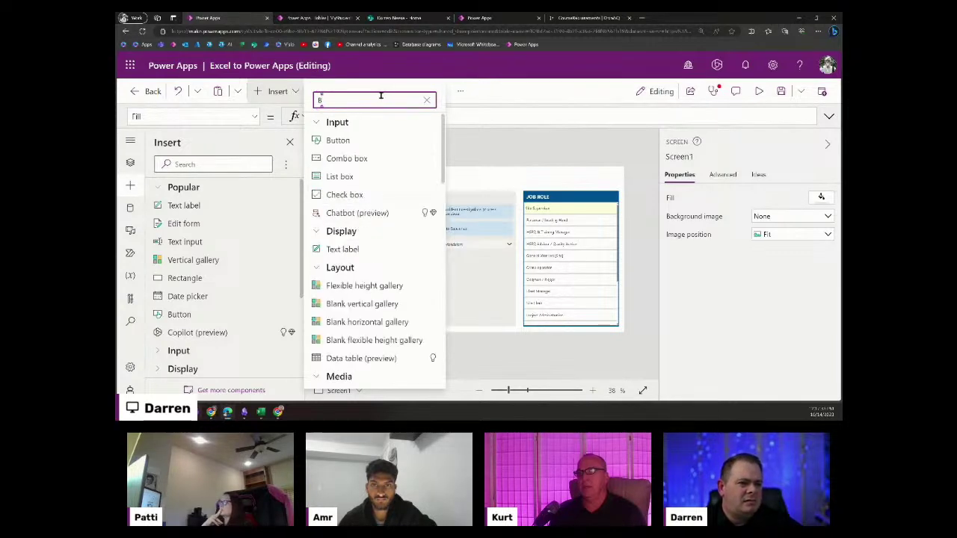
click(375, 141)
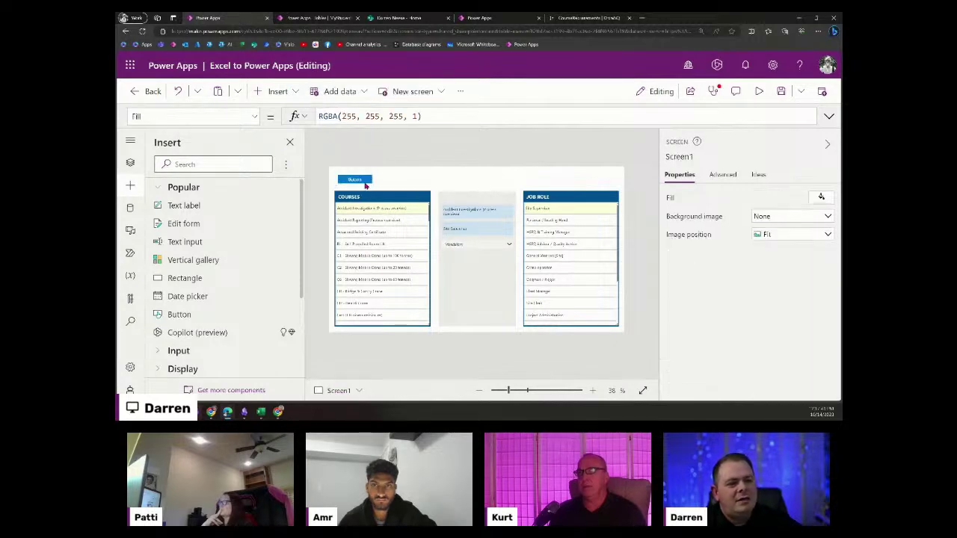
drag(357, 183, 495, 266)
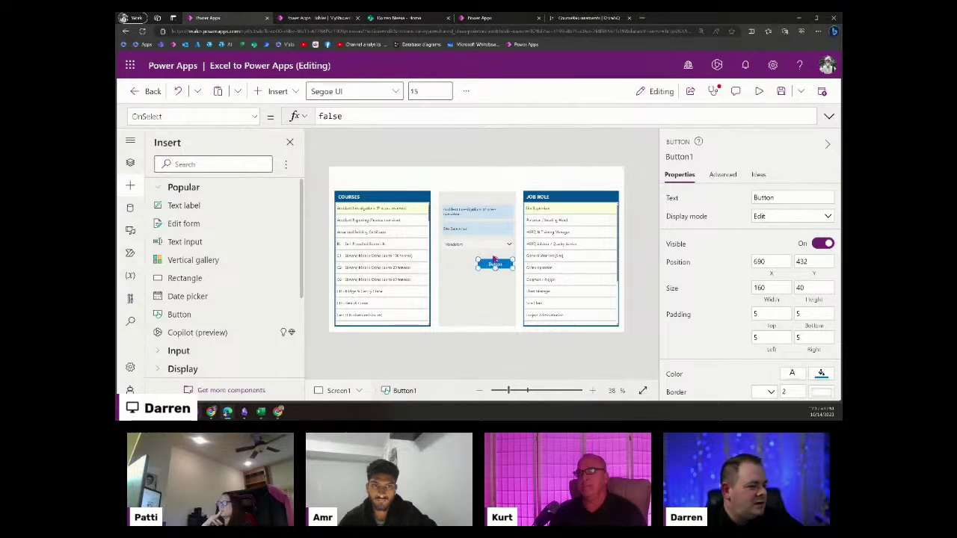
Set the text of the new button to Save.
click(764, 197)
text(sAVE)
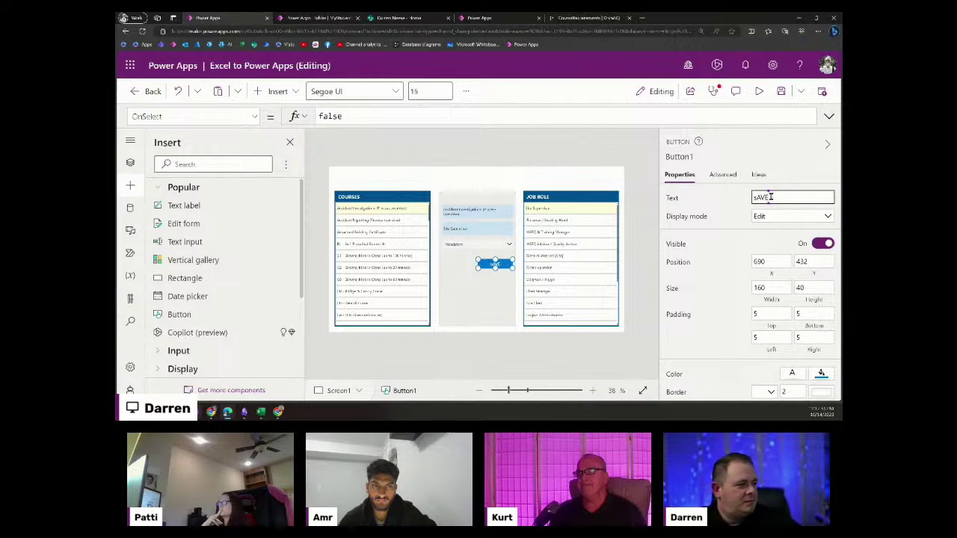
double_click(771, 196)
text(S)
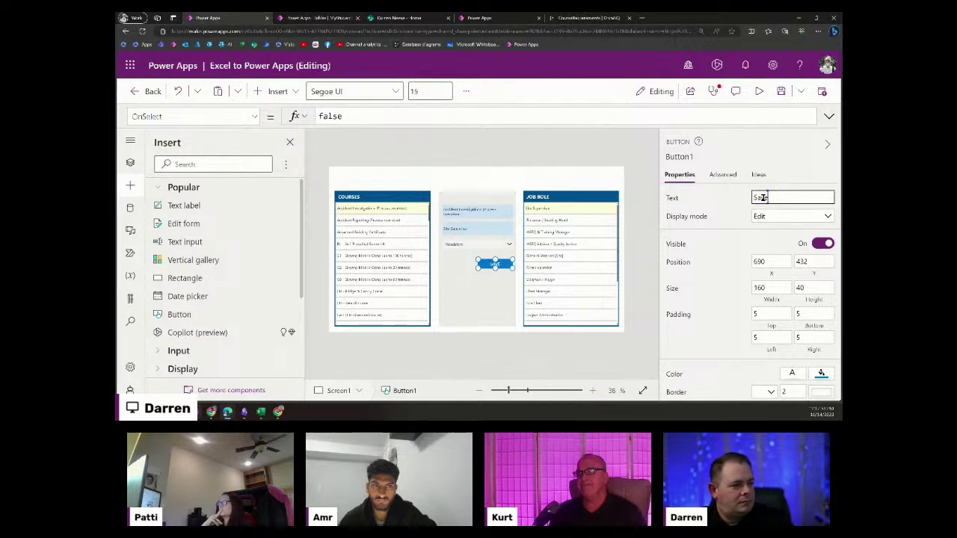
text(ave)
click(634, 245)
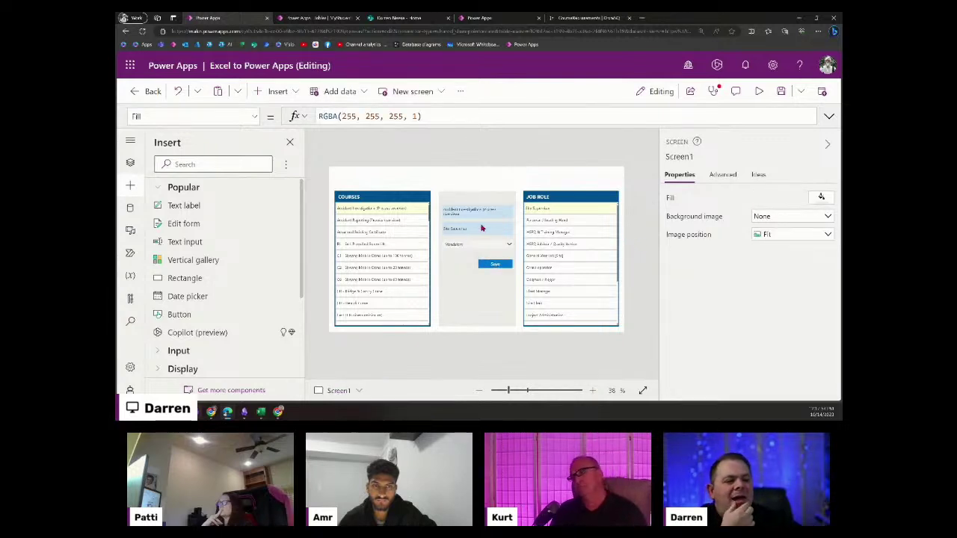
Move the Save button slightly lower beneath the drop down, to about X 688, Y 450.
click(495, 266)
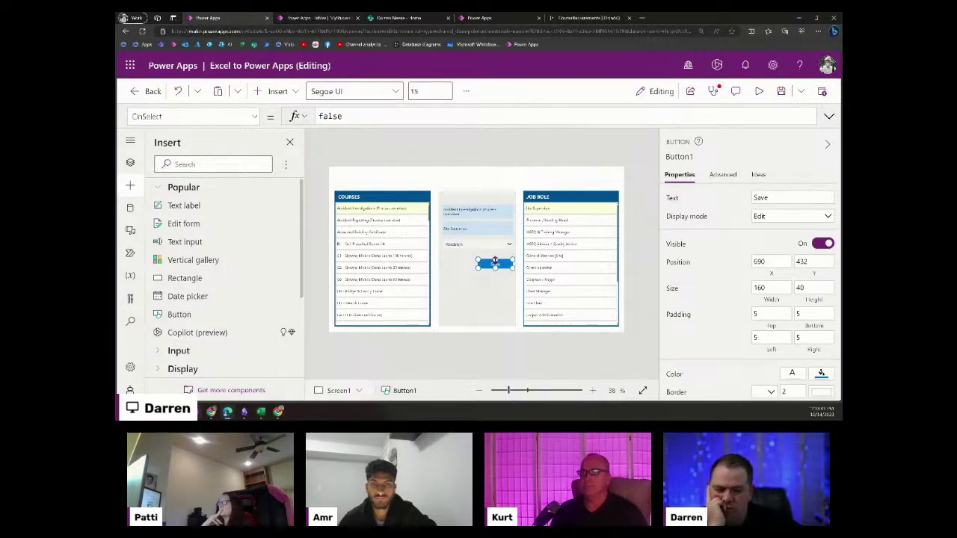
click(783, 197)
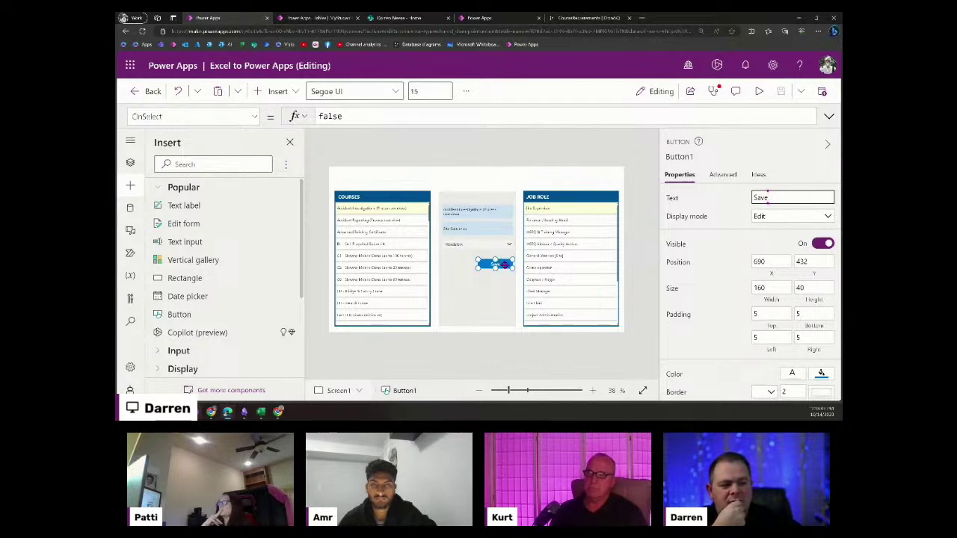
click(504, 265)
drag(503, 267, 503, 270)
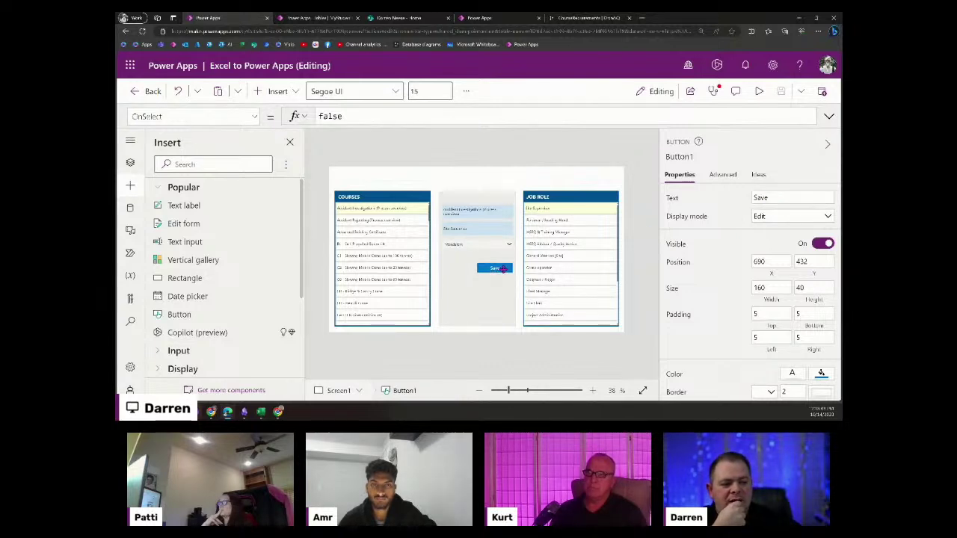
click(492, 223)
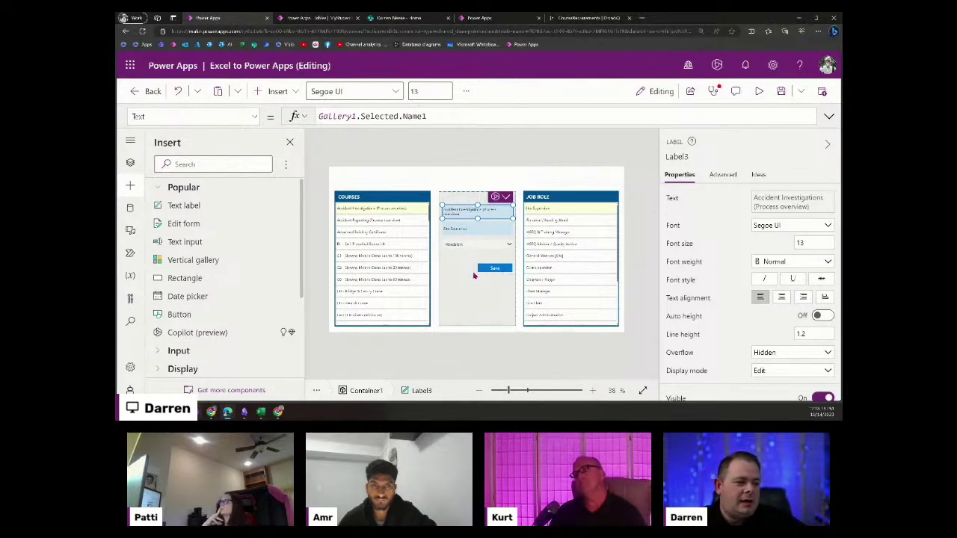
In the Save button's Text formula, add an If function before "Save" and start a LookUp as its logical test on a new line.
click(499, 267)
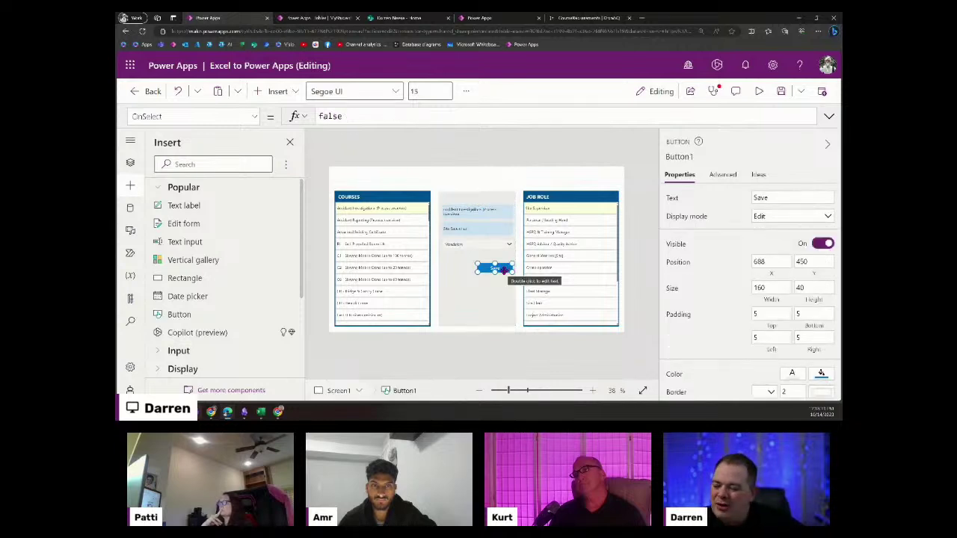
click(681, 204)
drag(379, 113, 258, 95)
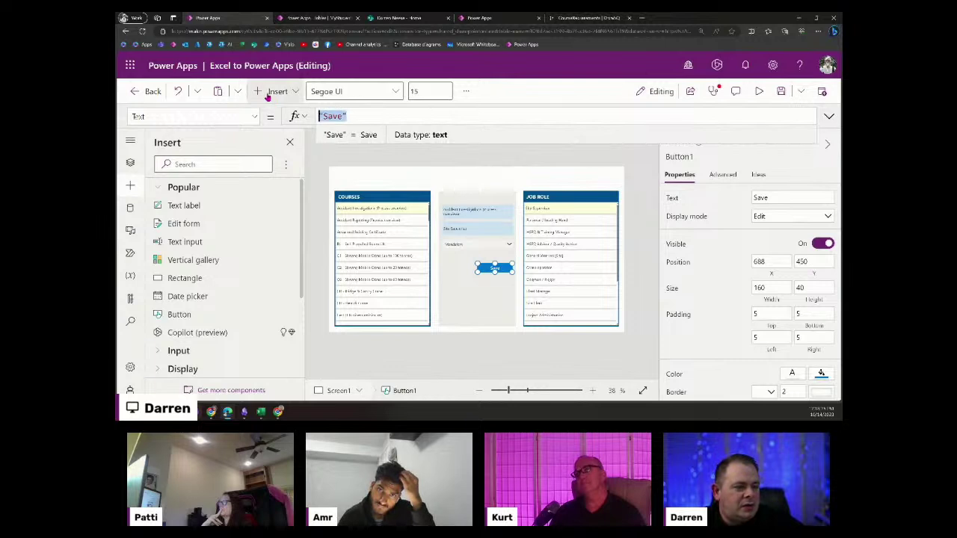
key(Left)
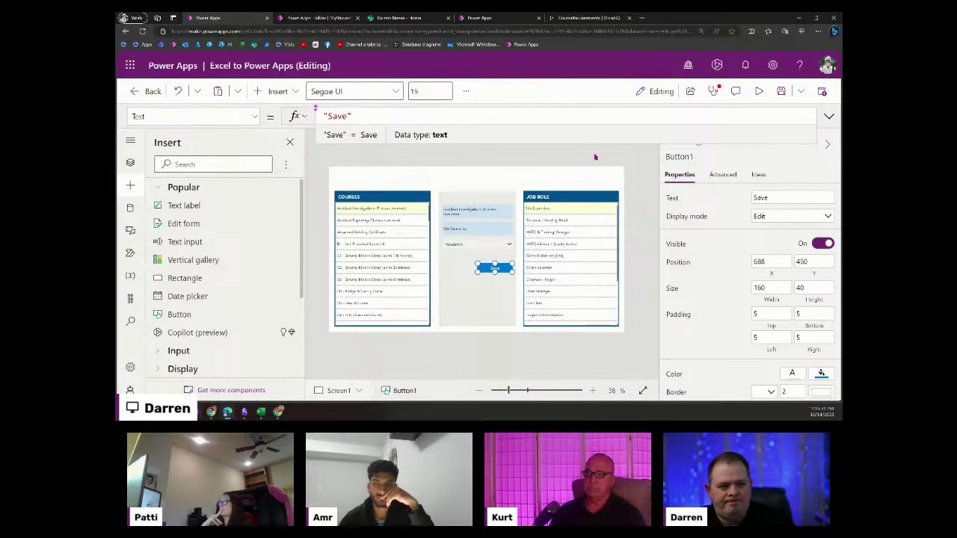
text(If()
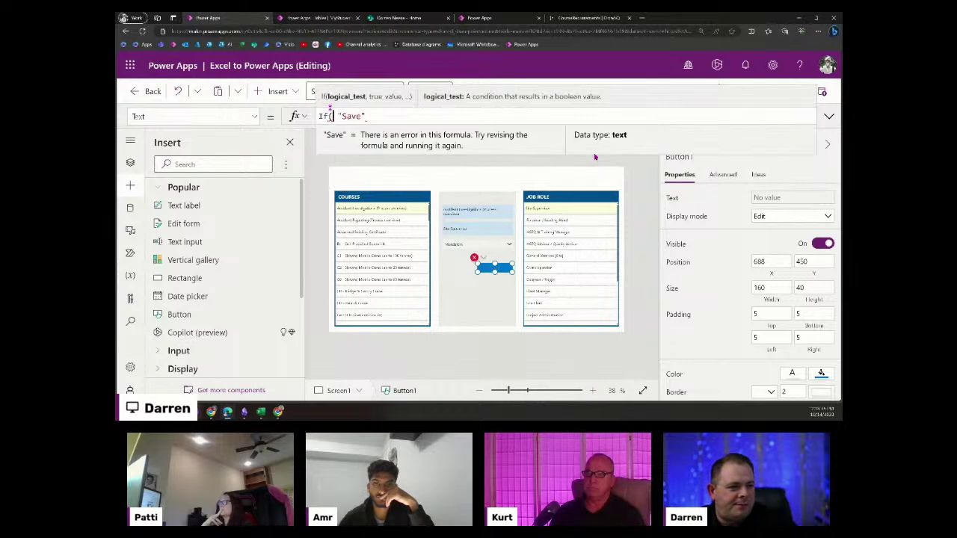
click(826, 116)
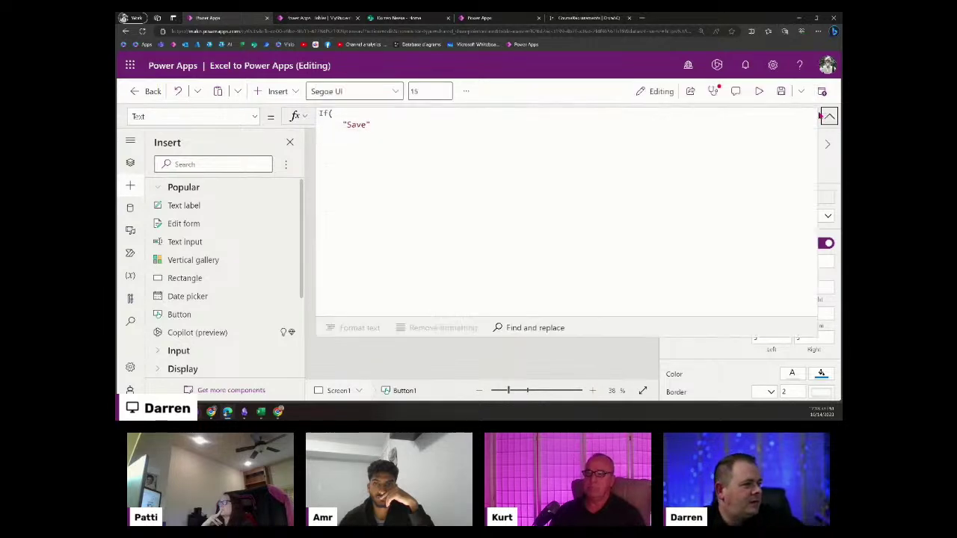
click(384, 115)
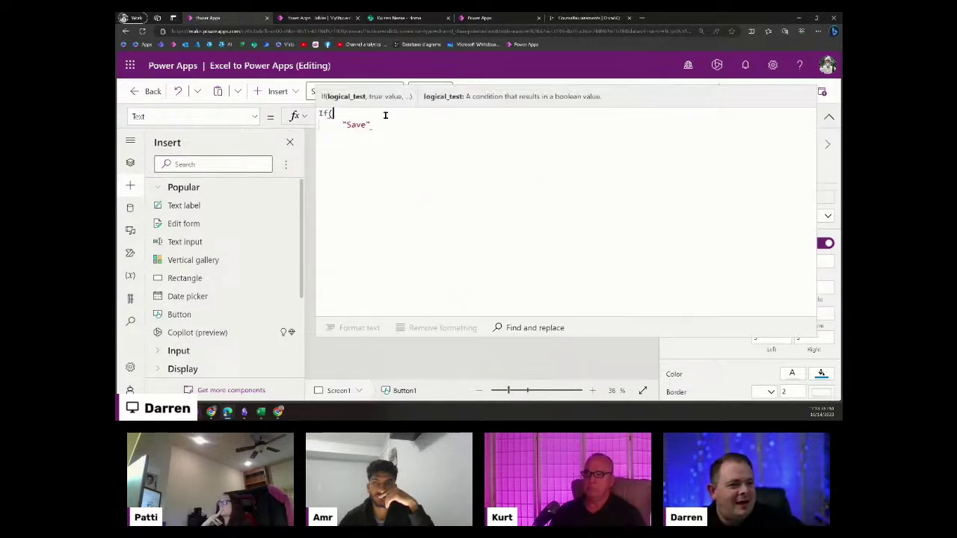
key(Return)
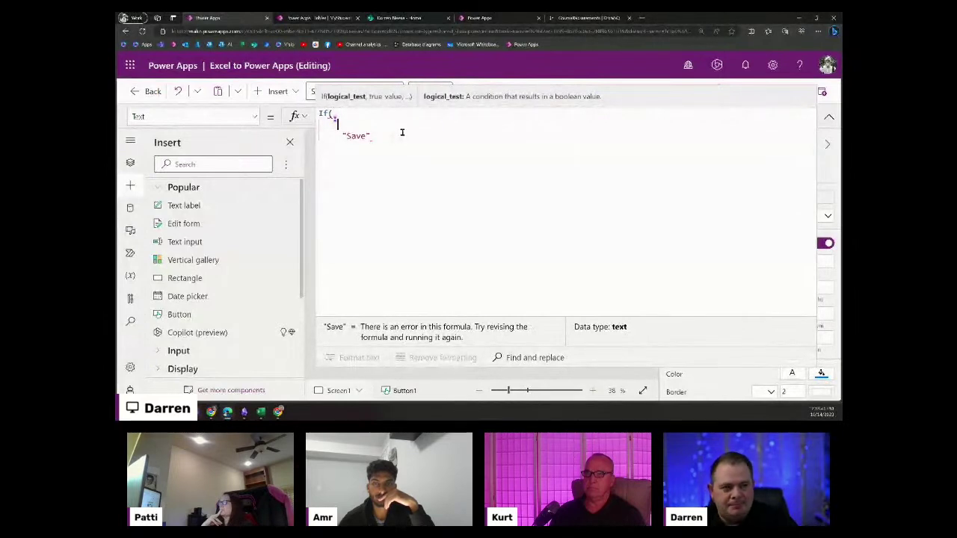
text(LookUp()
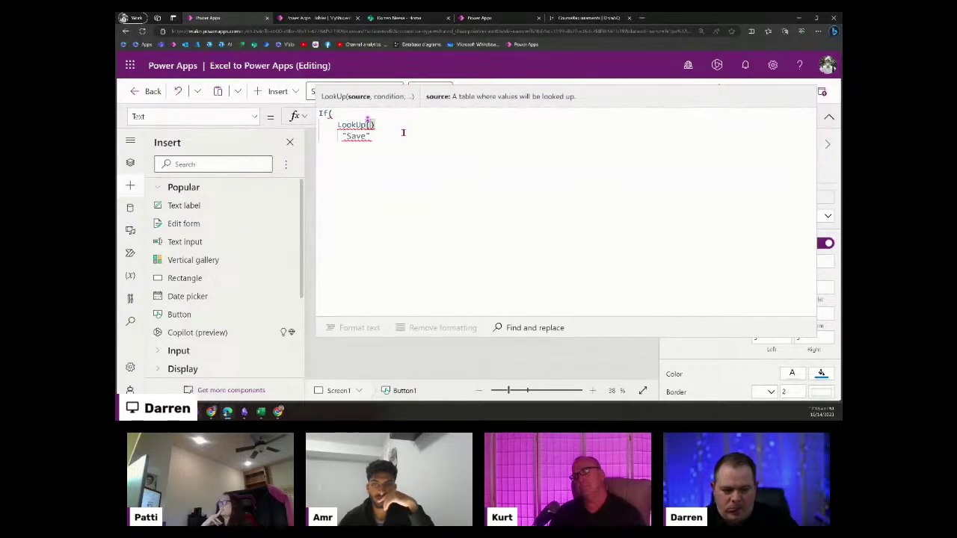
Check the connected data sources and set JobRoleCourses as the source of the LookUp.
click(130, 207)
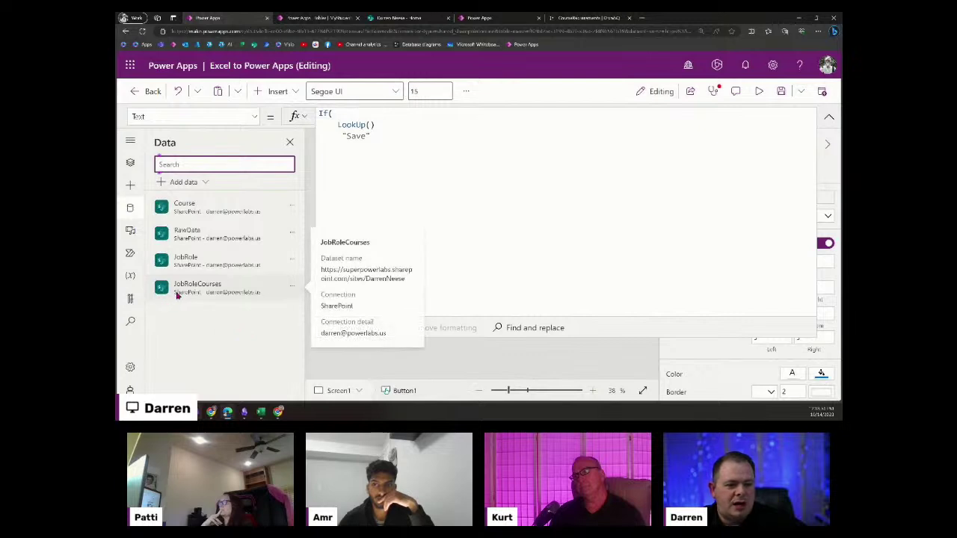
click(367, 125)
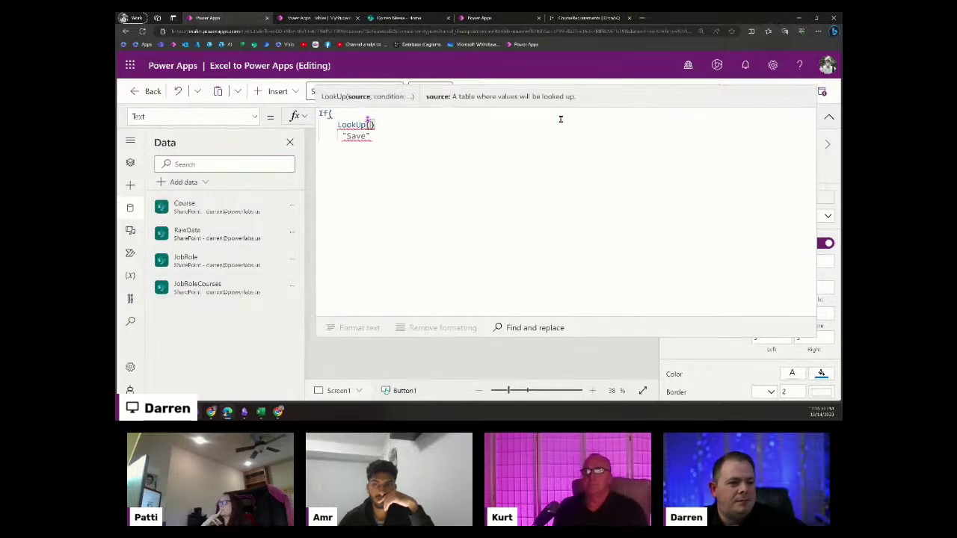
text(JobRo)
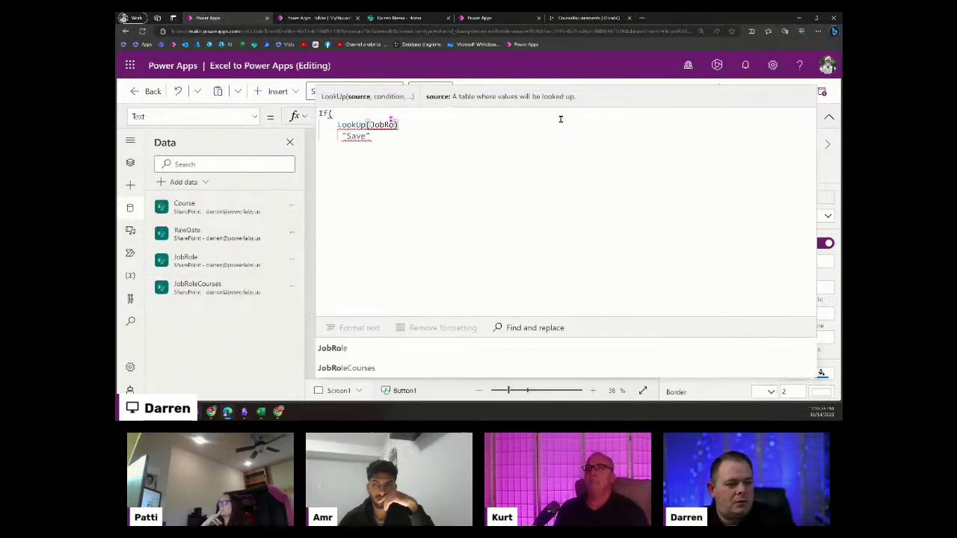
click(427, 369)
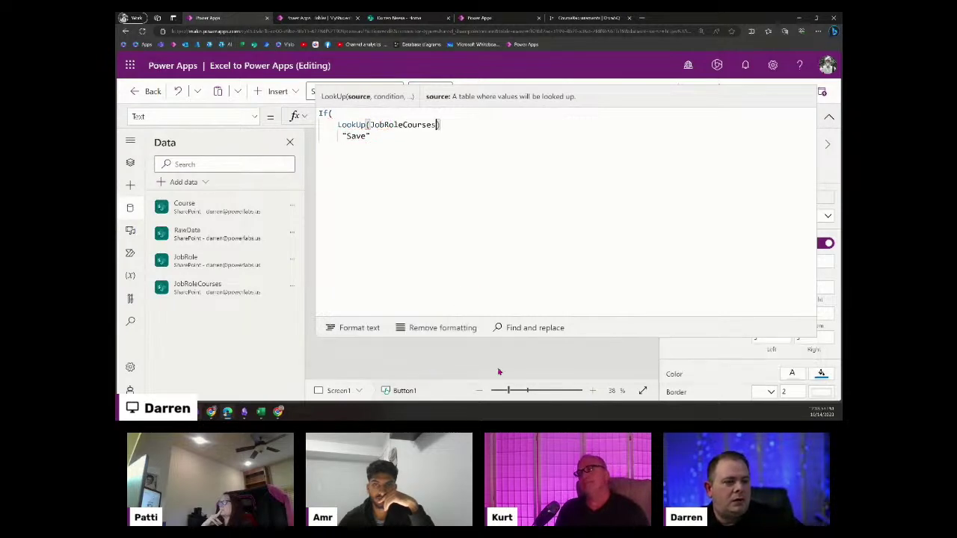
Begin the LookUp condition by comparing JobRole with Gallery1_1.
text(,)
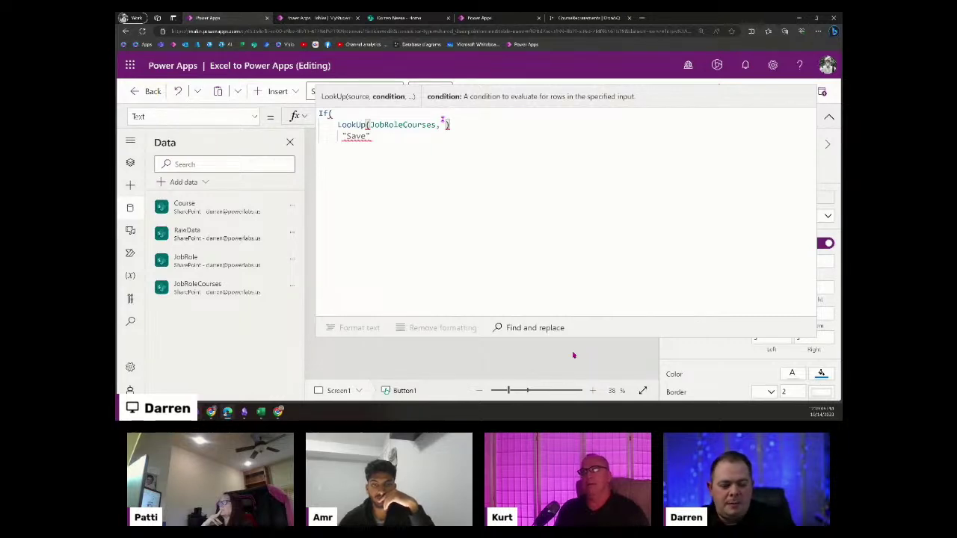
text(Job)
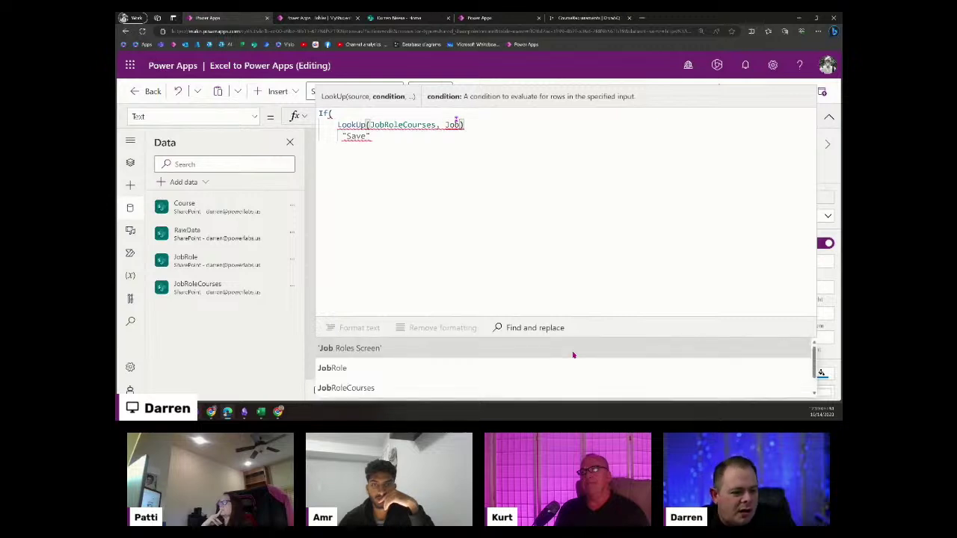
click(486, 374)
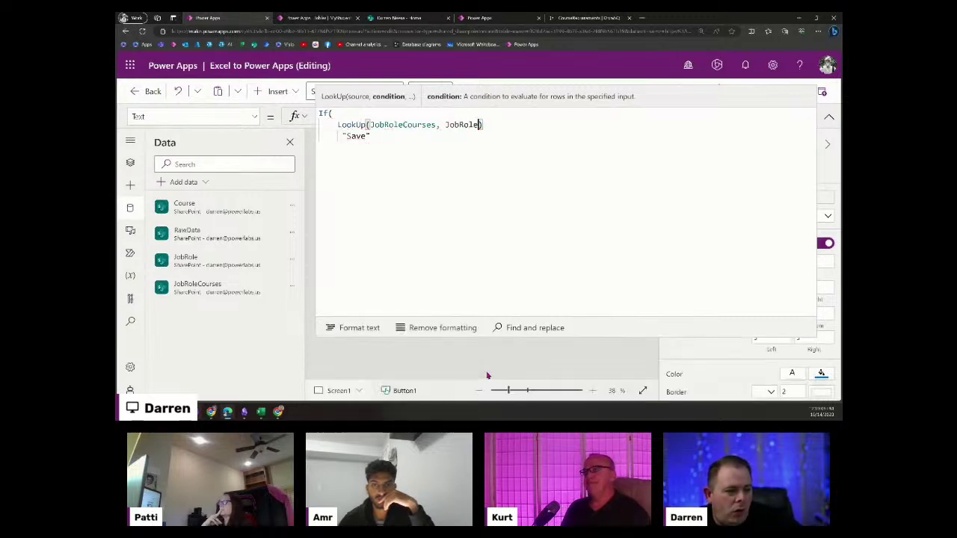
text(=)
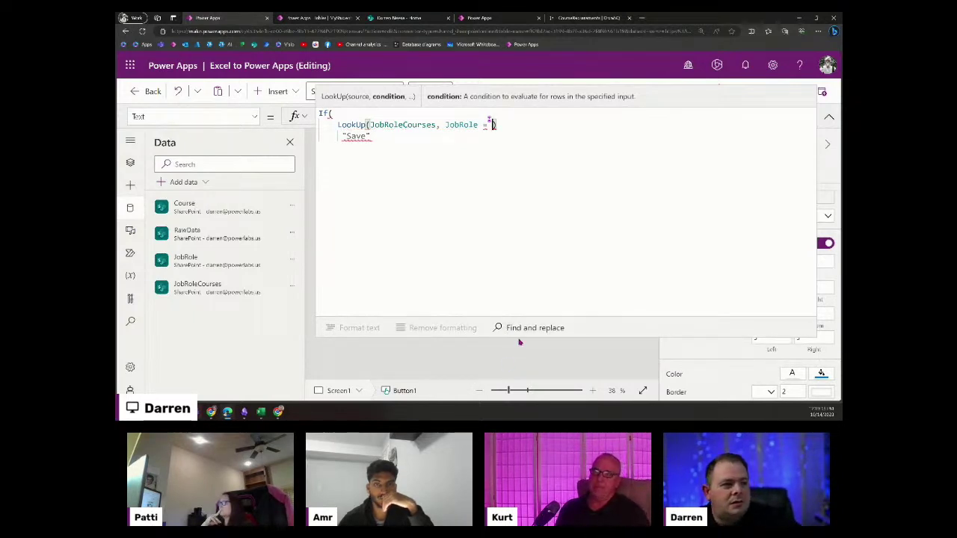
text(gallery)
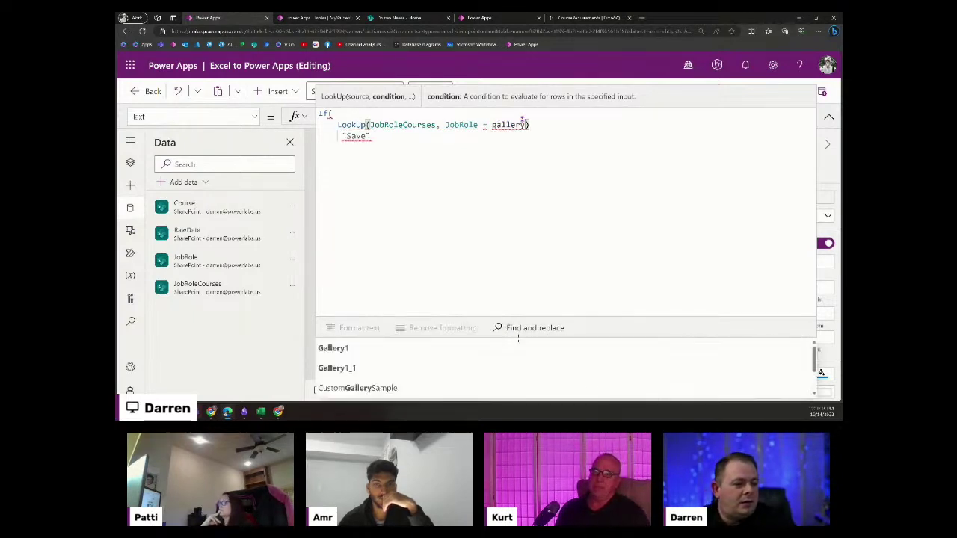
click(414, 369)
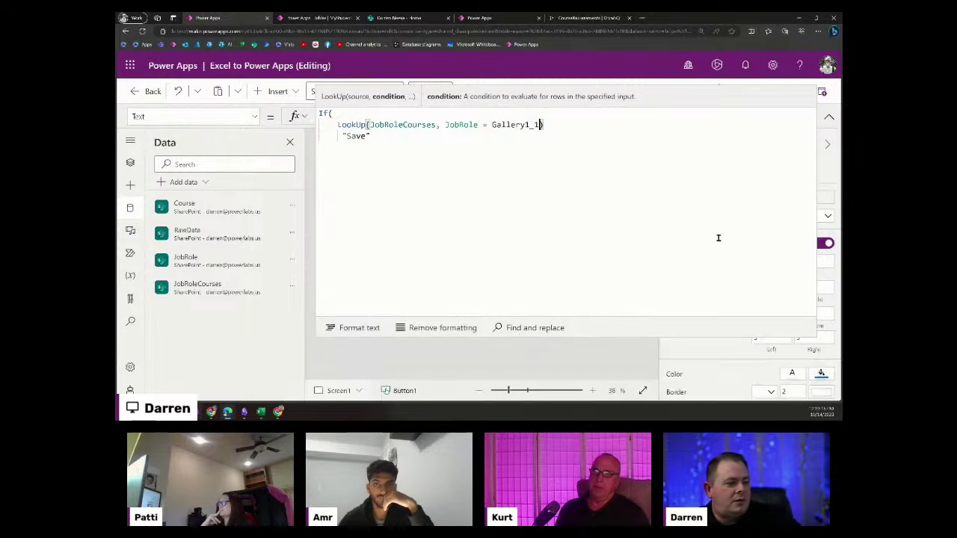
Rename the job role gallery as galJobRoles.
click(829, 117)
click(594, 314)
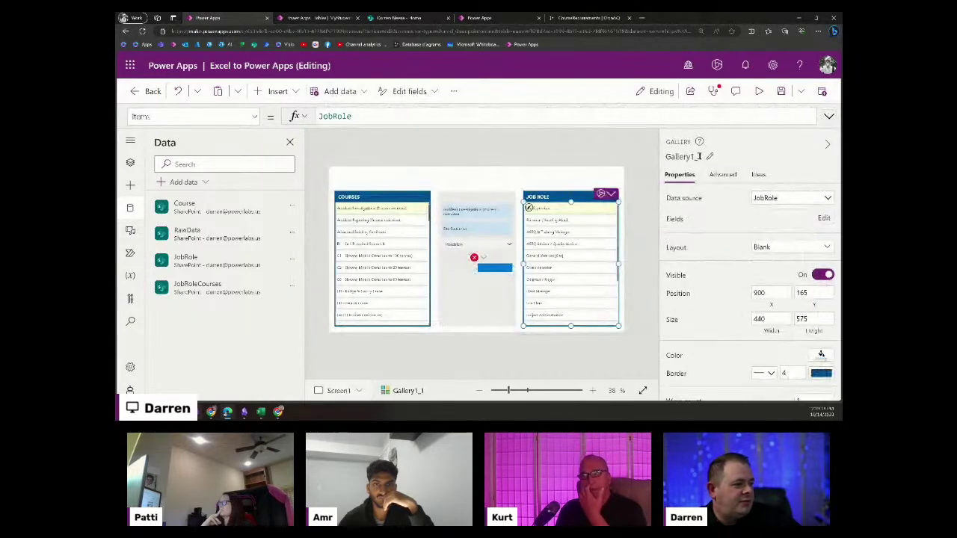
click(699, 156)
text(gal)
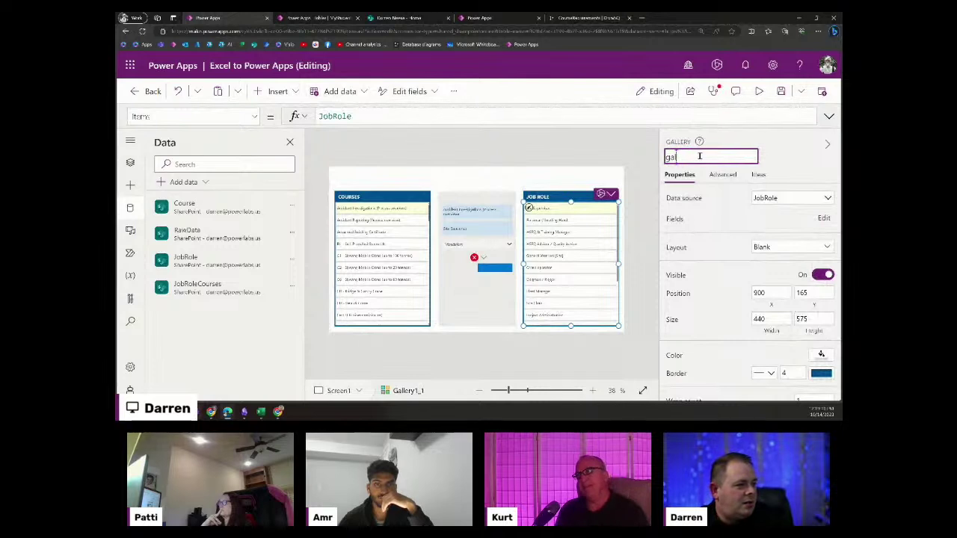
text(RoJobRoles)
key(Return)
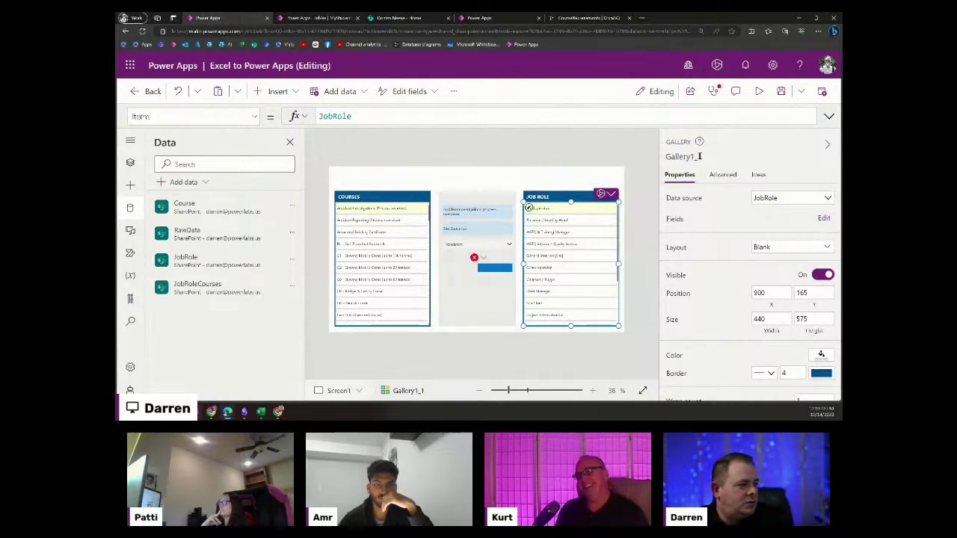
Rename the courses gallery as galCourses.
click(412, 234)
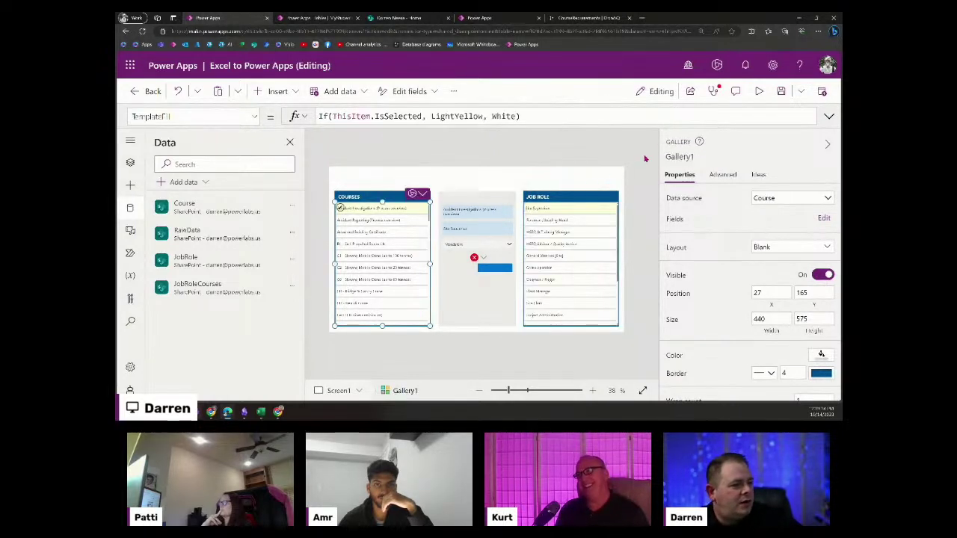
click(682, 157)
text(galCourses)
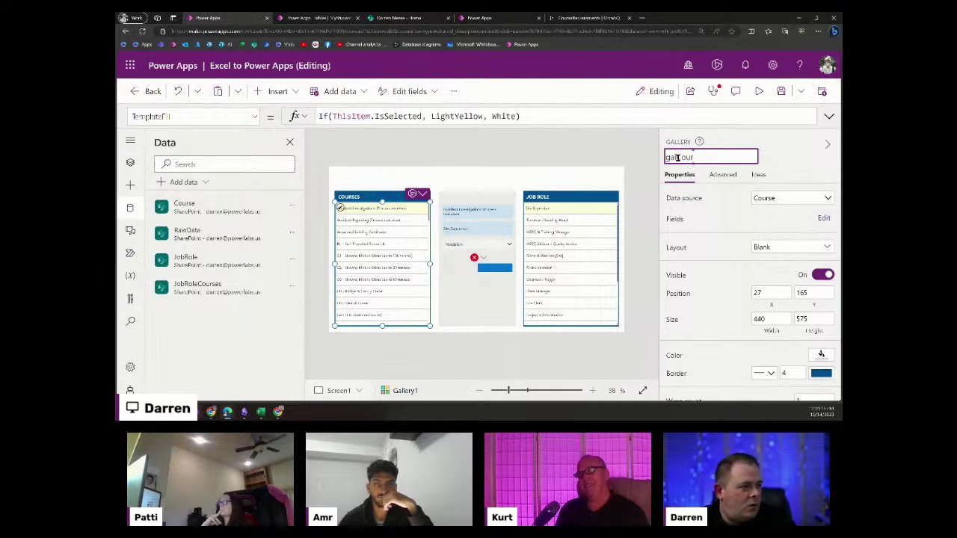
key(Return)
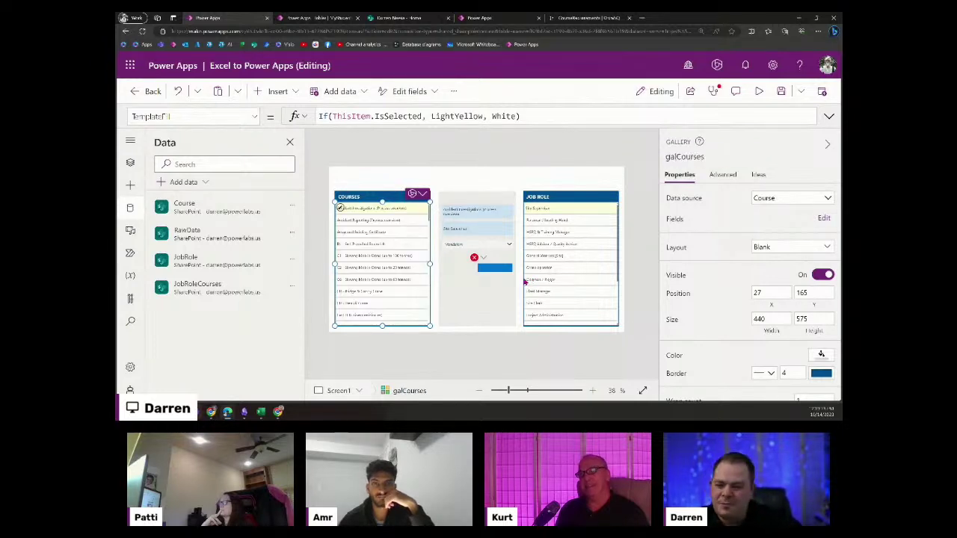
Rename Screen1 as Assign Requirements Screen.
click(130, 163)
click(183, 274)
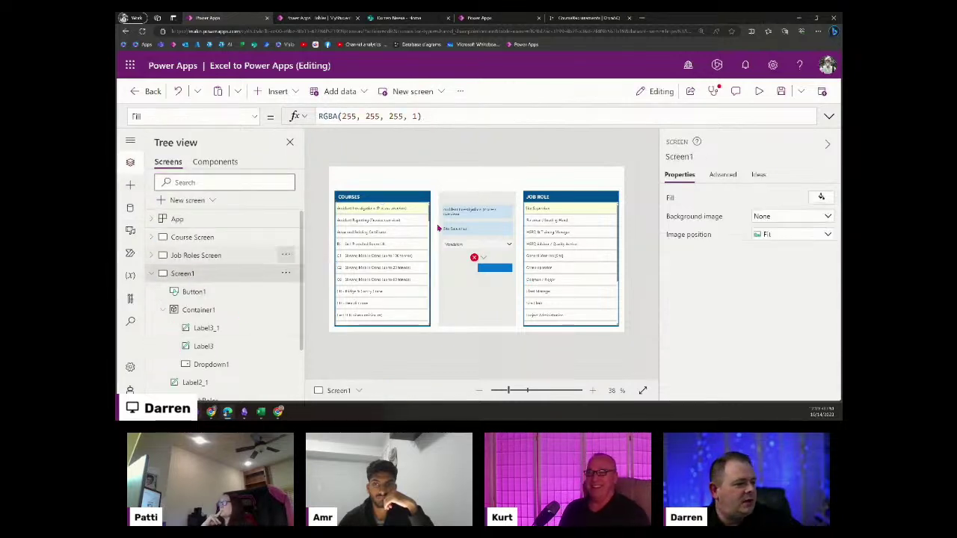
click(678, 157)
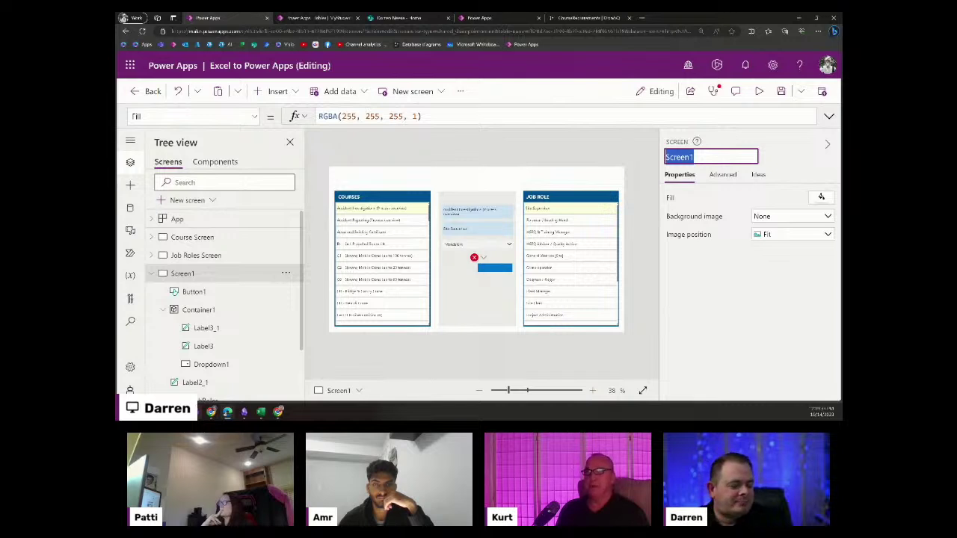
text(Ass)
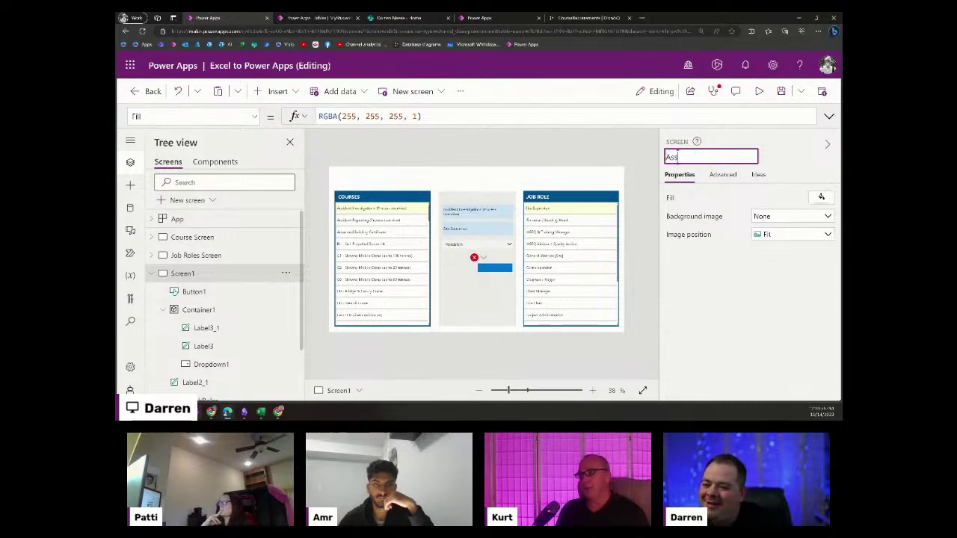
text(ign Requirements)
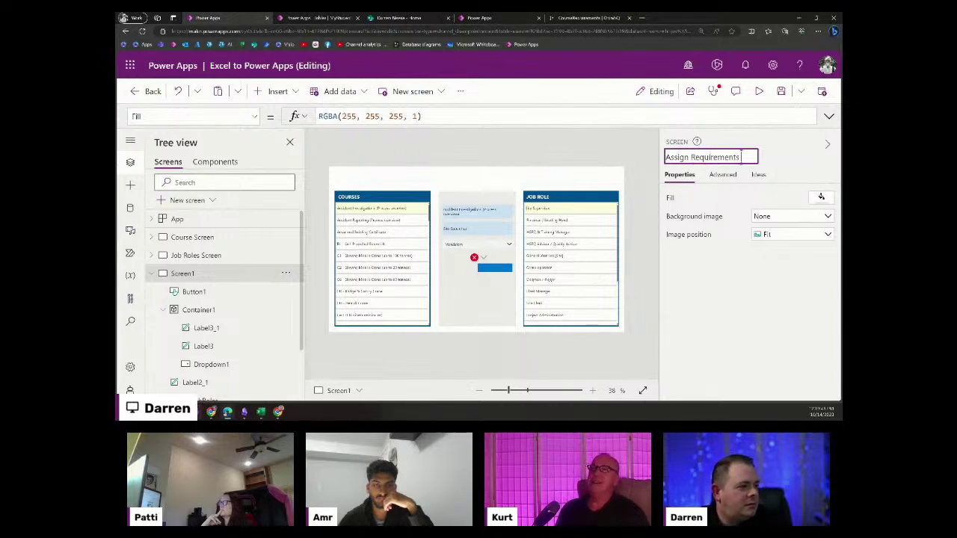
text(een)
key(Return)
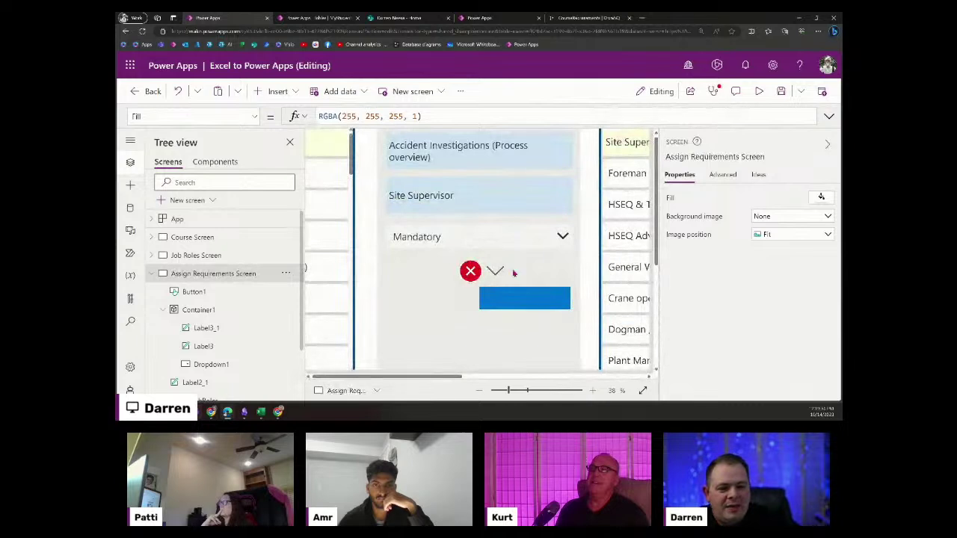
Set the App object's StartScreen property to 'Assign Requirements Screen', using the copied screen name, and return to that screen.
click(284, 275)
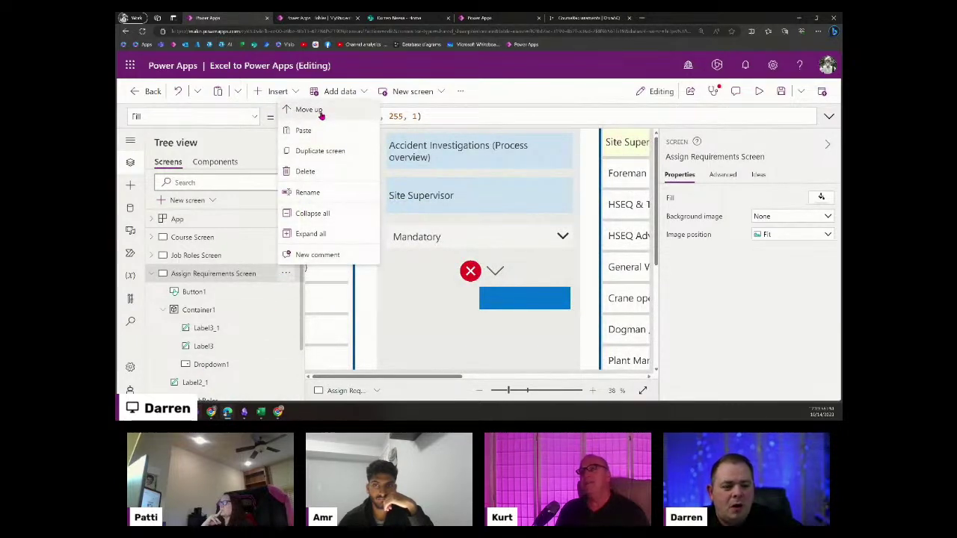
click(723, 157)
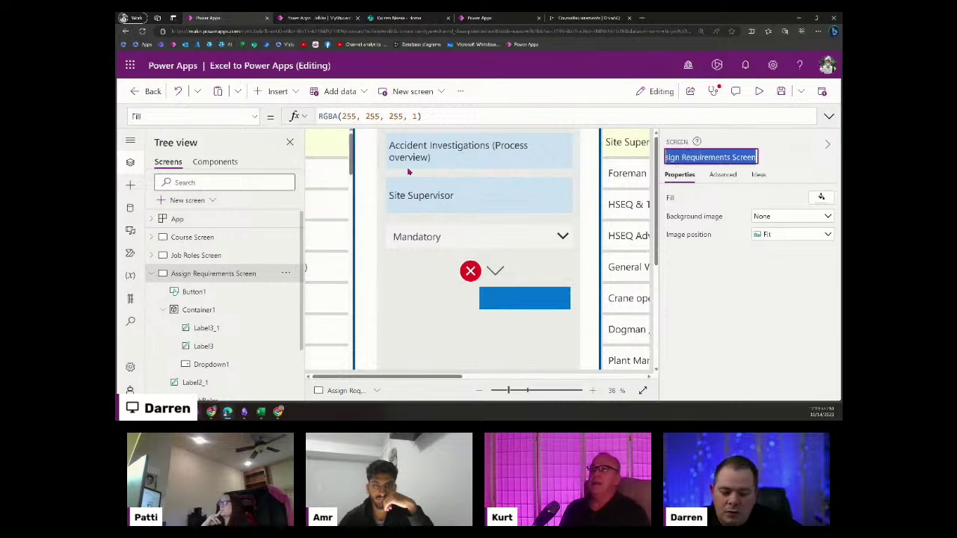
click(177, 218)
click(193, 116)
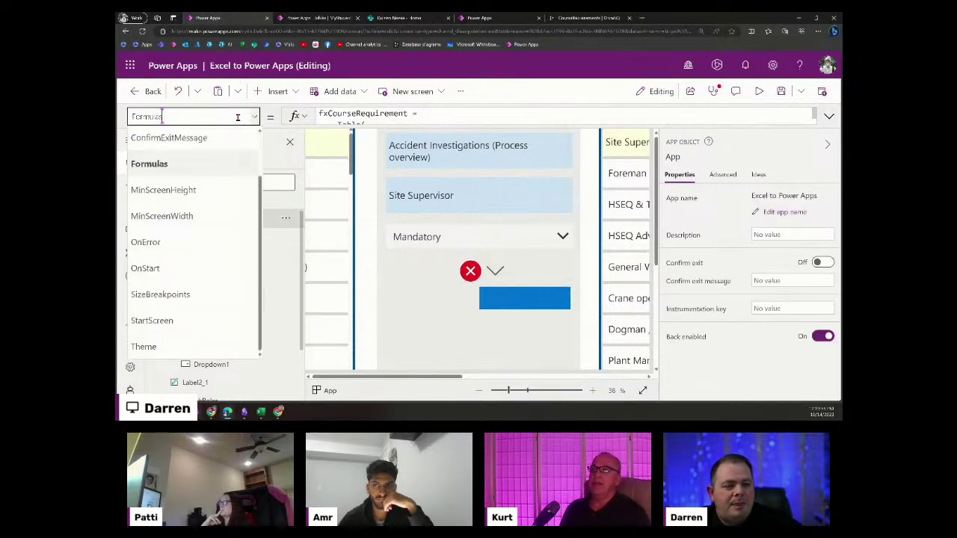
click(200, 321)
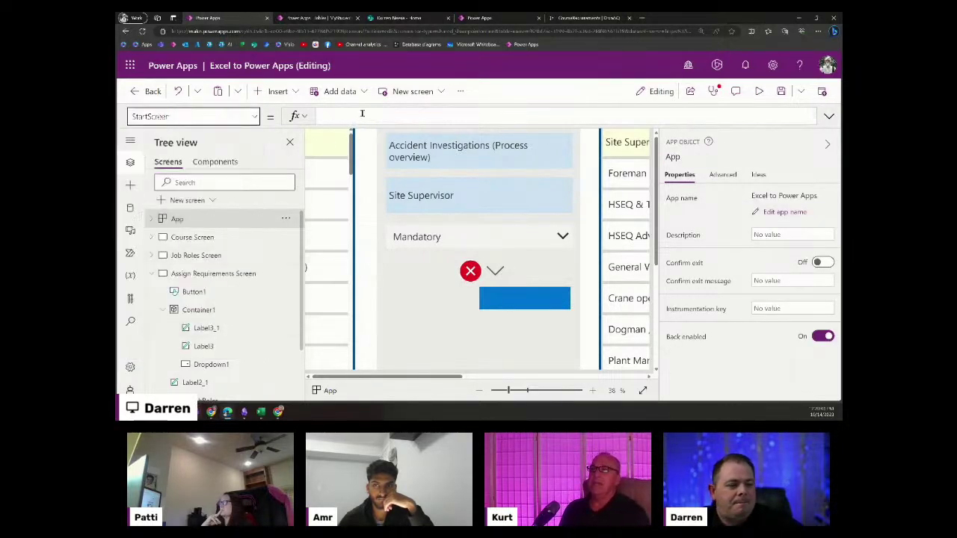
text('Assign Requirements Screen')
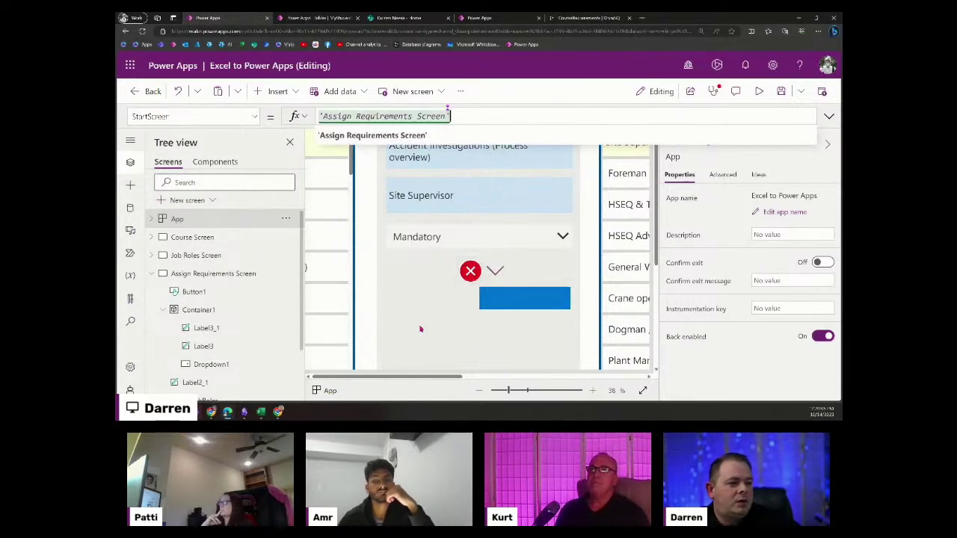
click(280, 274)
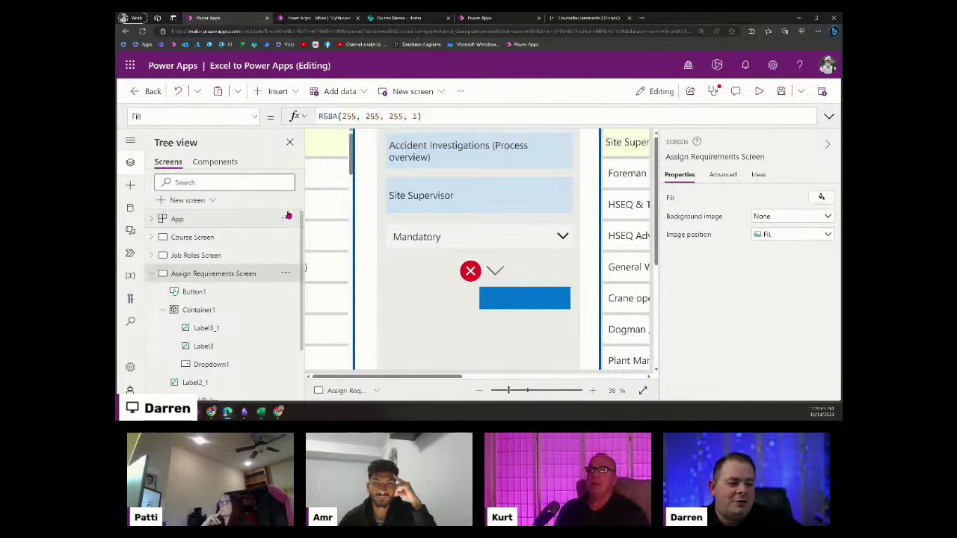
Move Assign Requirements Screen up to first place among the screens, above Course Screen and Job Roles Screen.
click(285, 274)
click(323, 110)
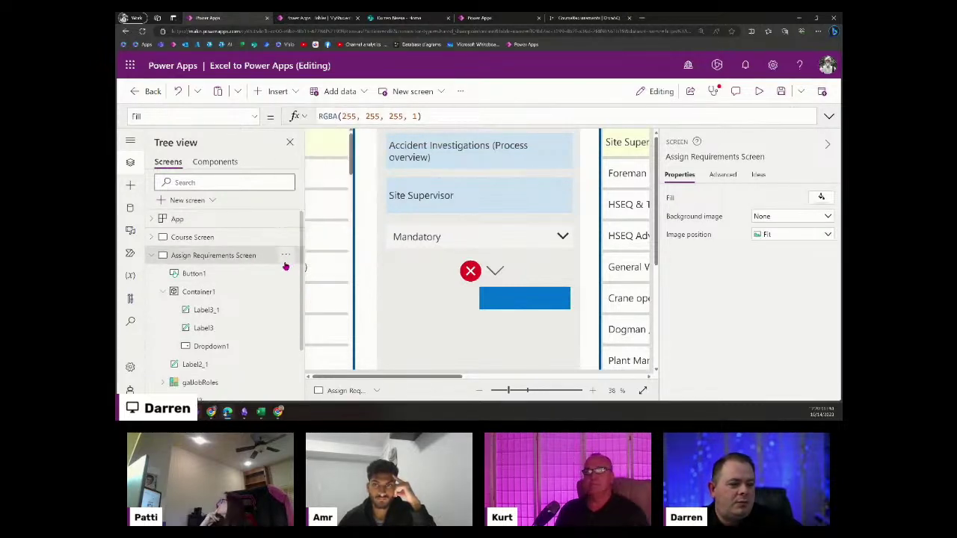
click(285, 257)
click(336, 222)
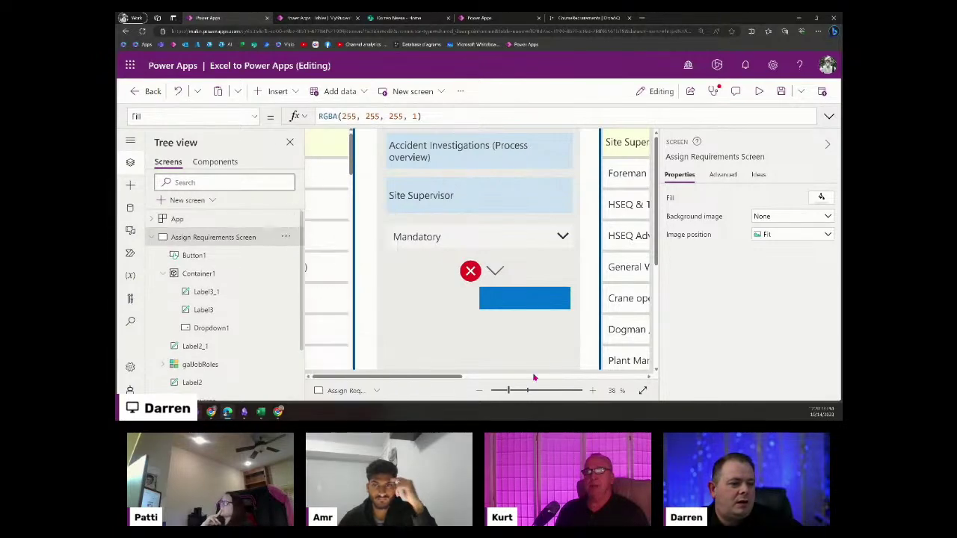
drag(510, 394, 511, 398)
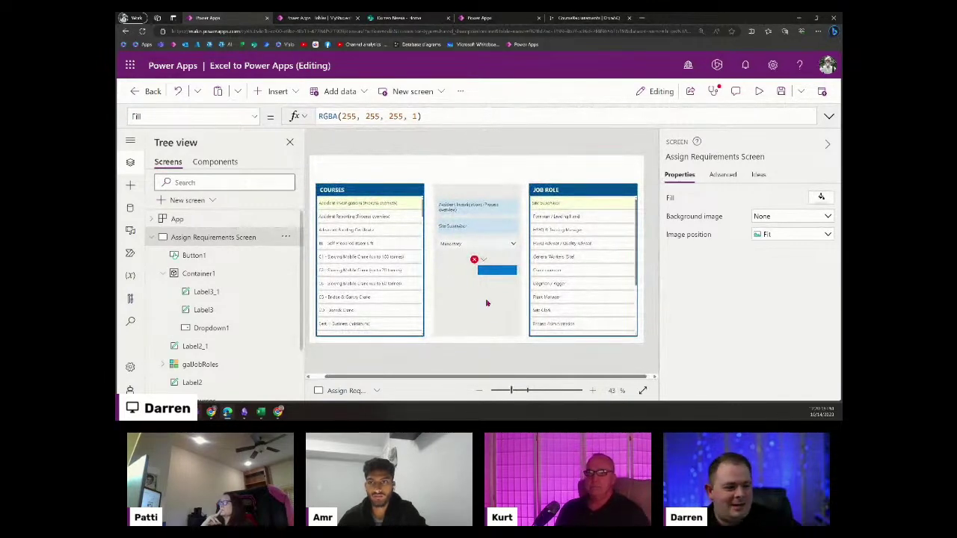
click(148, 238)
click(286, 238)
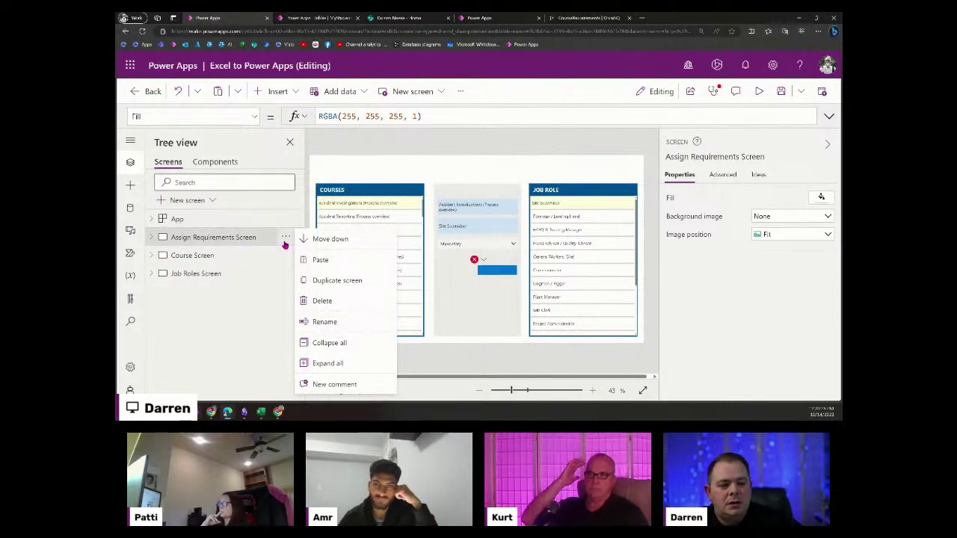
click(284, 242)
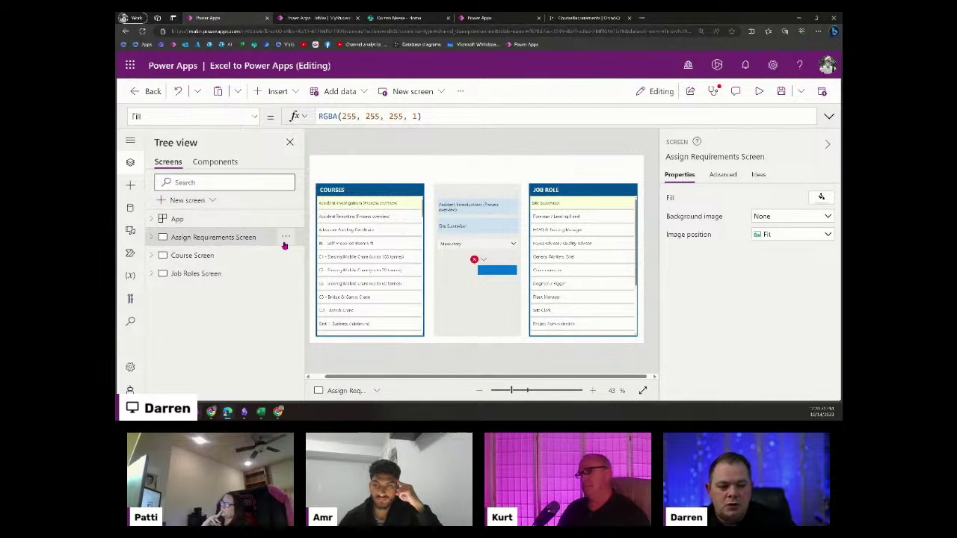
click(457, 283)
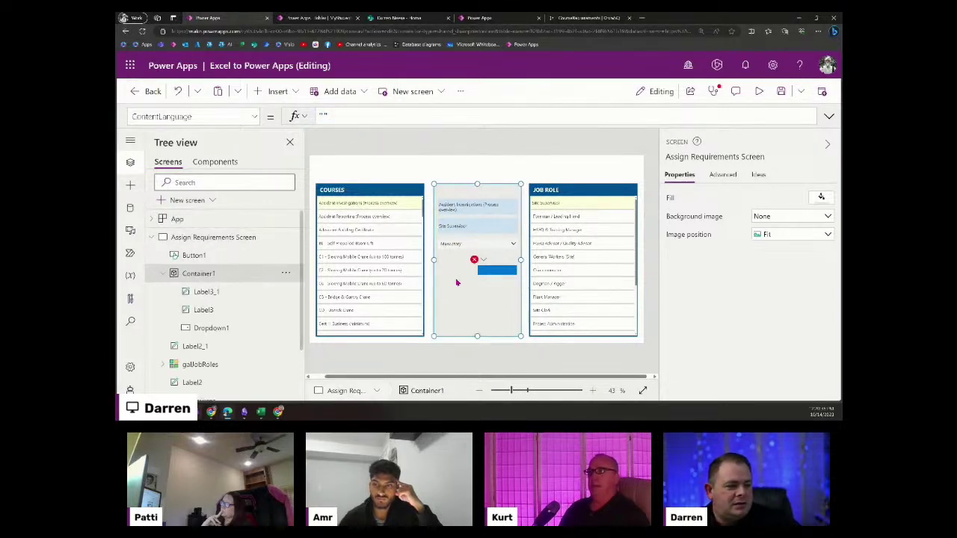
click(151, 237)
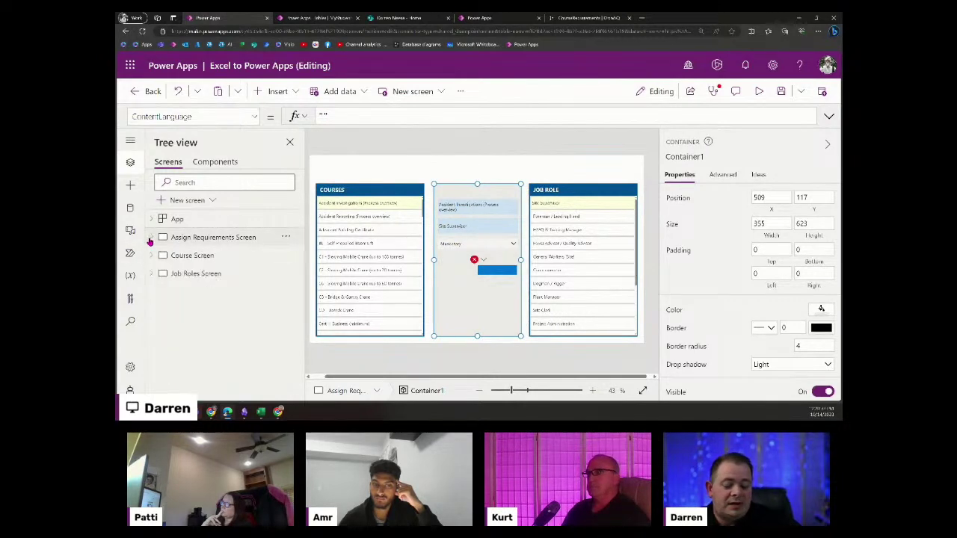
Replace the Gallery1_1 reference with galJobRoles in the Text formula of the blue button below the requirement drop down.
click(483, 259)
click(497, 270)
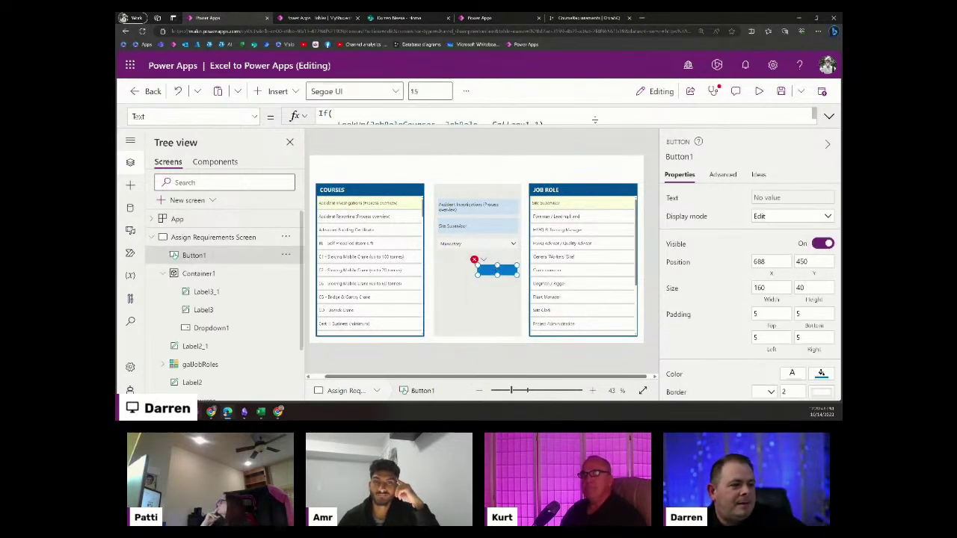
click(830, 116)
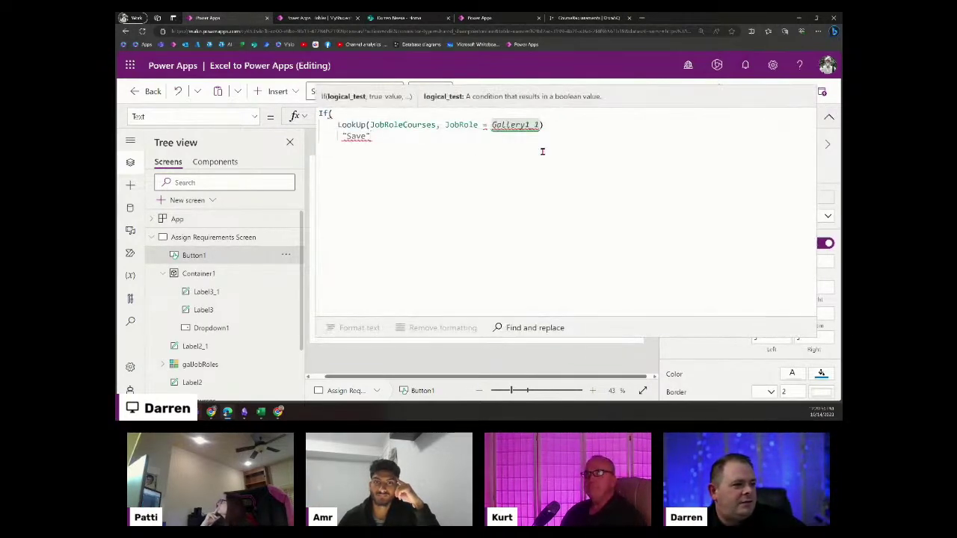
double_click(515, 124)
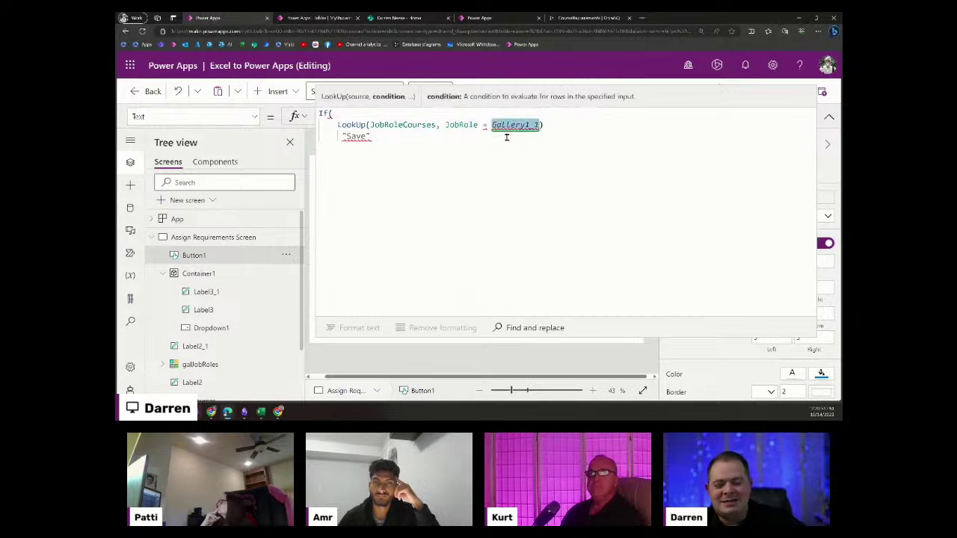
text(gal)
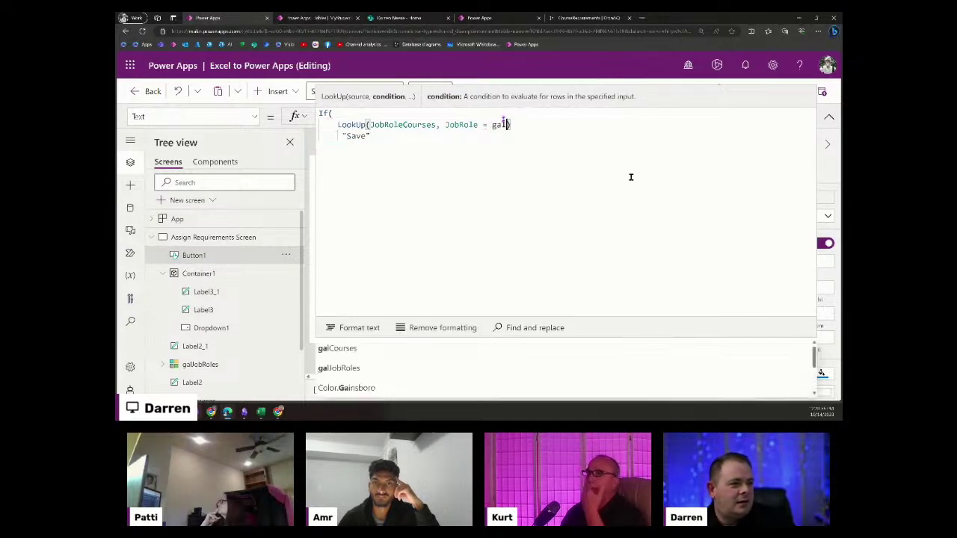
click(358, 375)
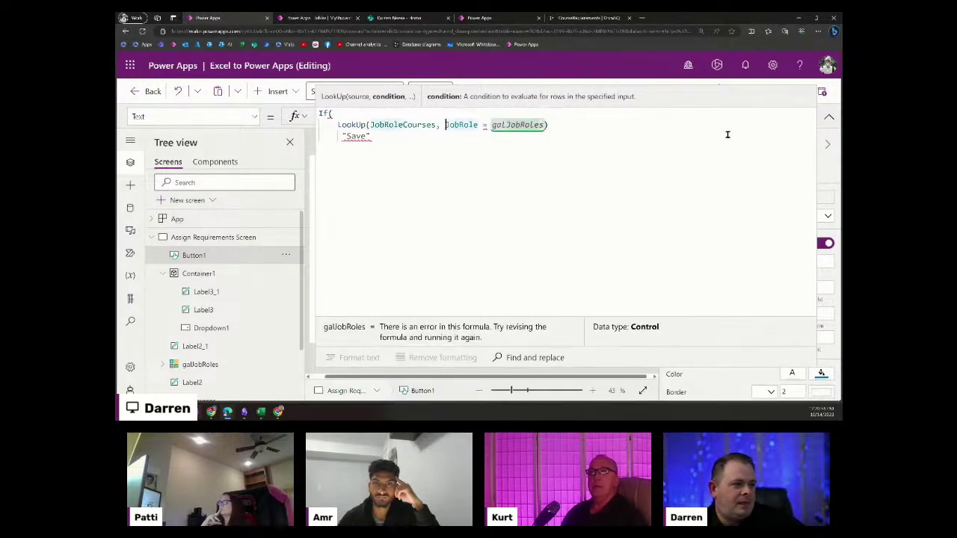
Break the LookUp formula into separate lines for the JobRoleCourses source, the JobRole condition and the closing parenthesis.
key(ctrl+Left)
key(shift+Return)
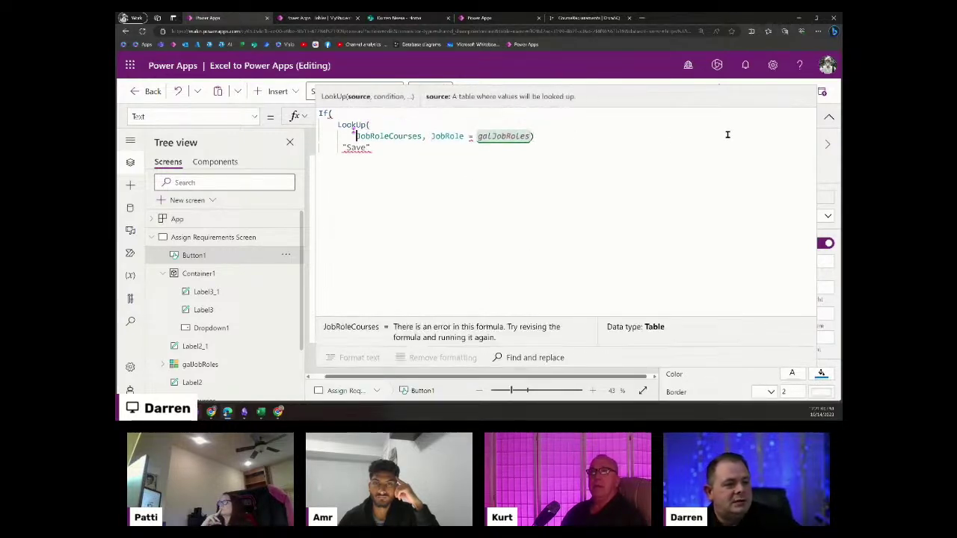
key(Right)
key(shift+Return)
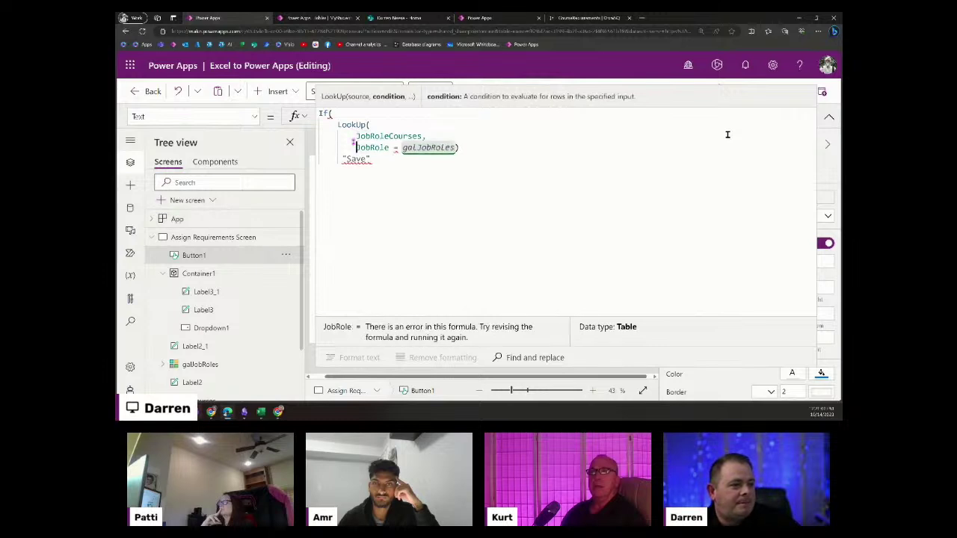
key(End)
key(Left)
key(shift+Return)
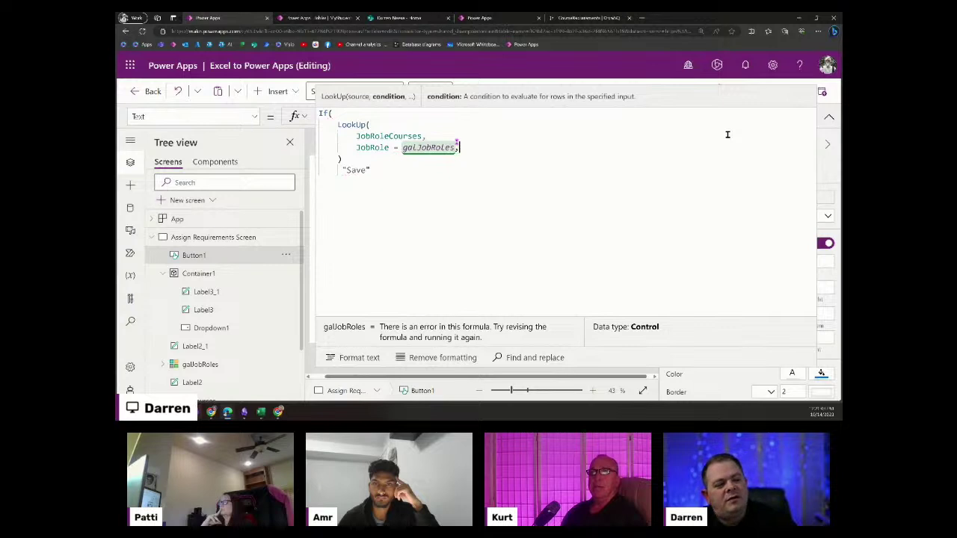
Add Course = galCourses.Selected.Name on a new line of the LookUp, after a comma following the JobRole condition.
text(,)
key(shift+Return)
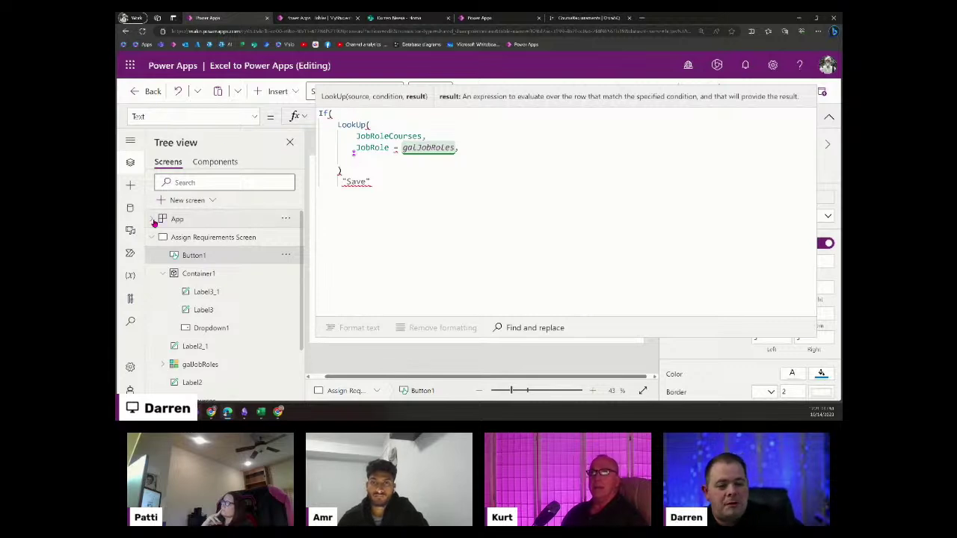
click(131, 209)
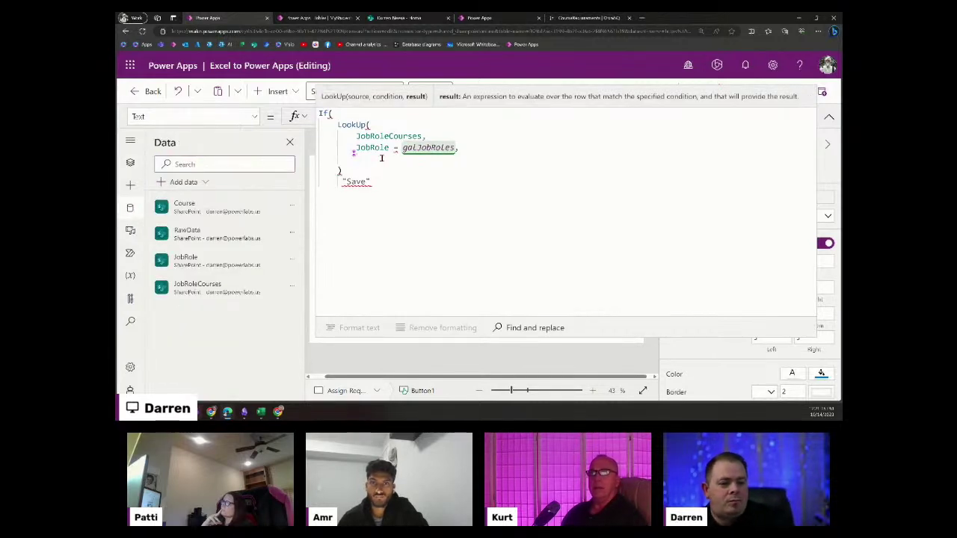
text(Job)
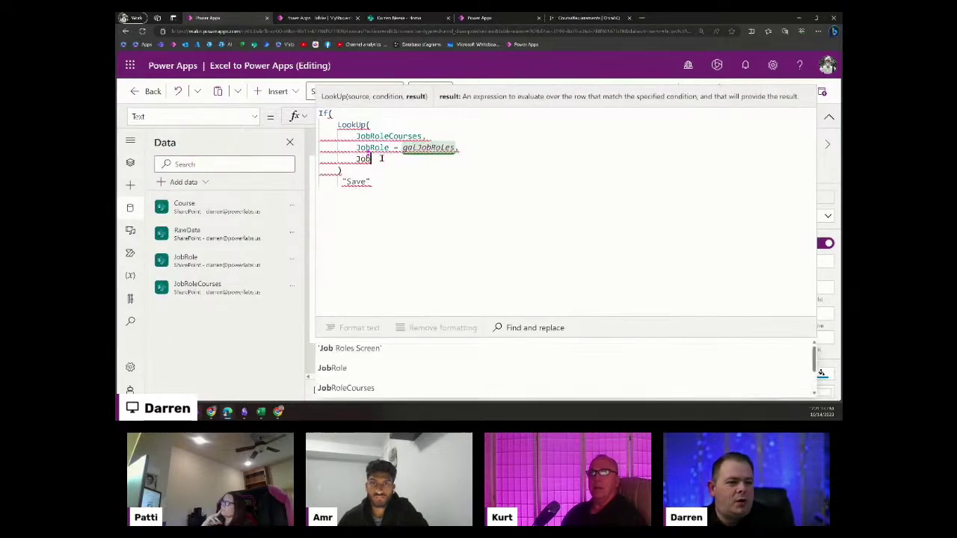
key(ctrl+shift+Left)
text(C)
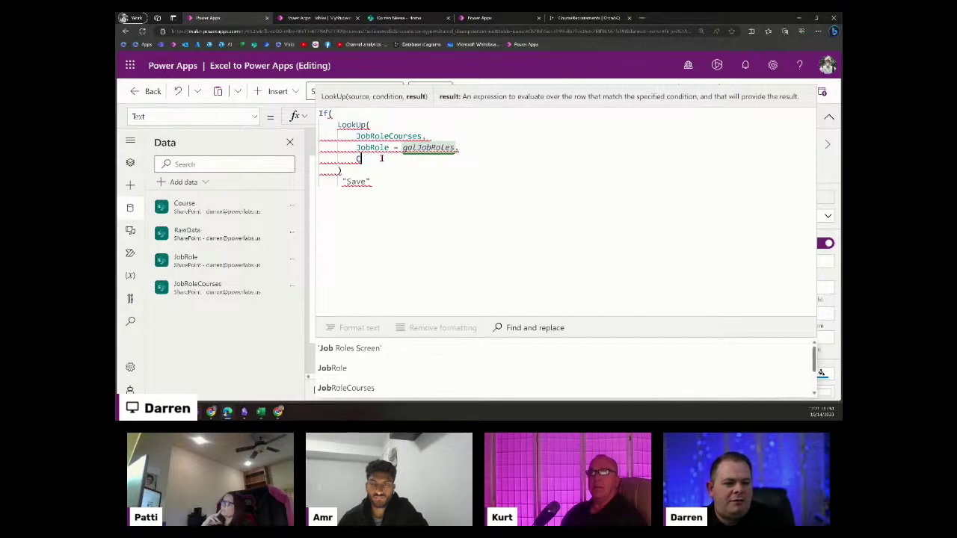
text(ourse = g)
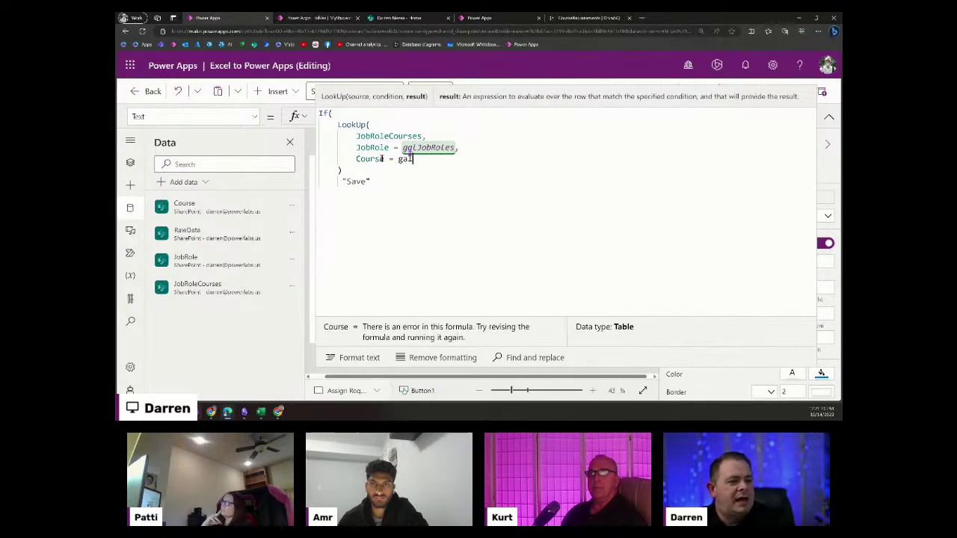
text(al)
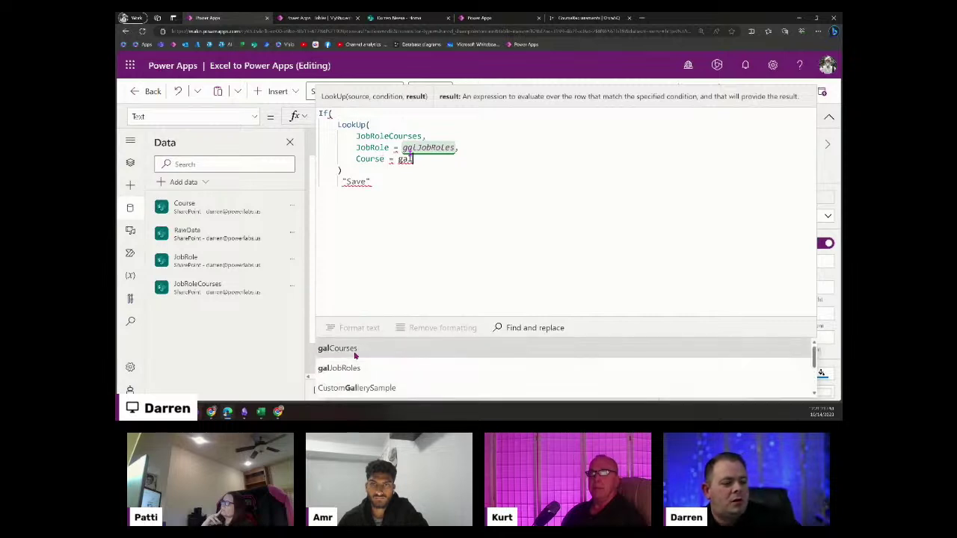
click(354, 350)
text(.Selected)
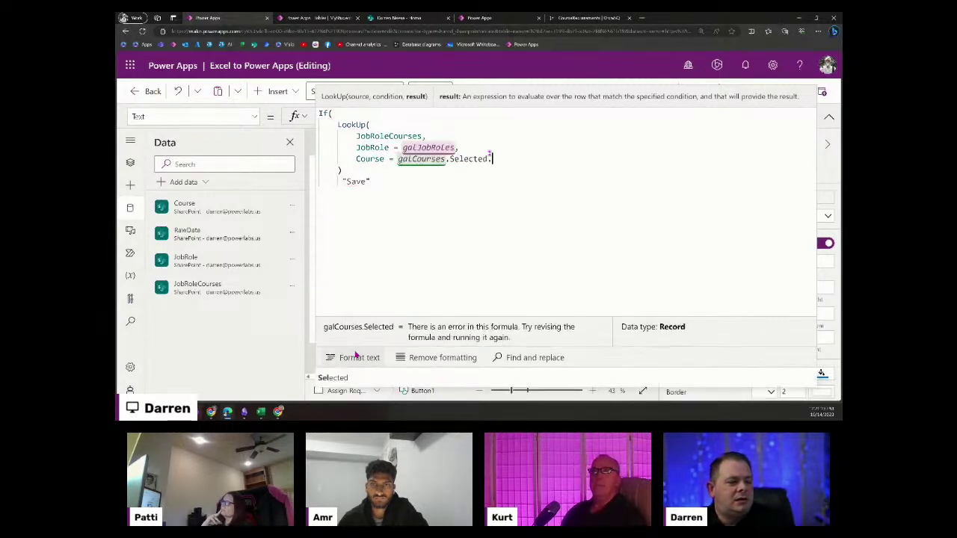
text(.Name)
Copy .Selected.Name from the Course condition and append it to galJobRoles in the JobRole condition.
key(ctrl+shift+Left)
key(ctrl+shift+Left)
key(ctrl+shift+Left)
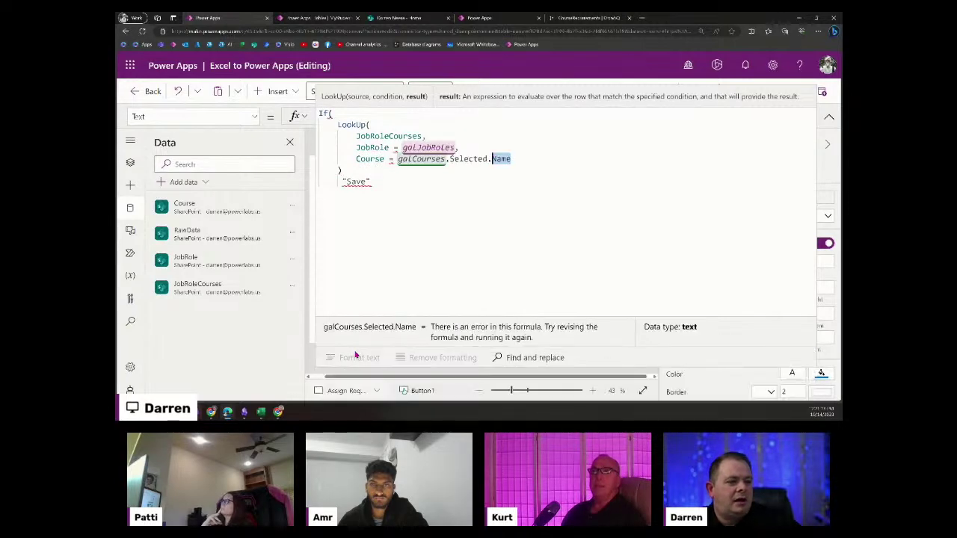
key(ctrl+c)
key(Up)
key(End)
key(Left)
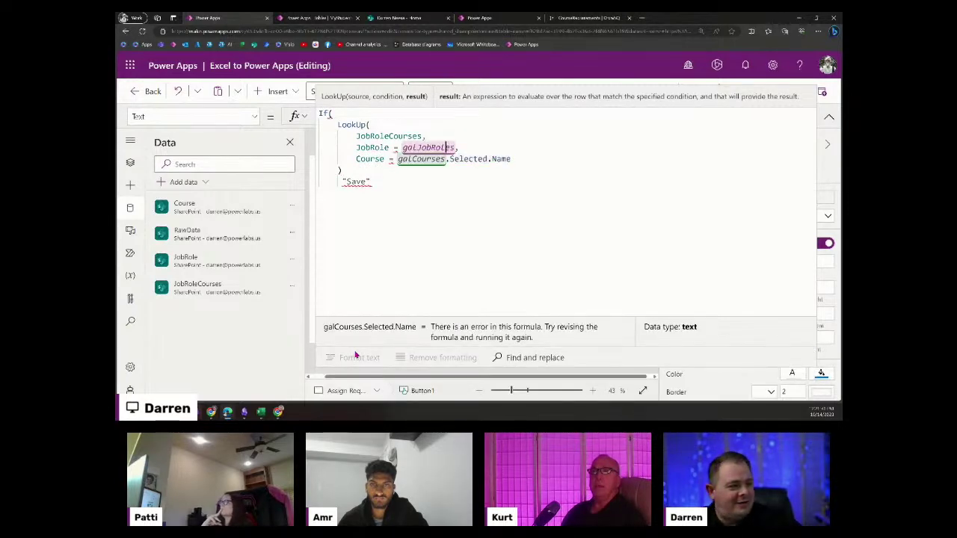
key(ctrl+v)
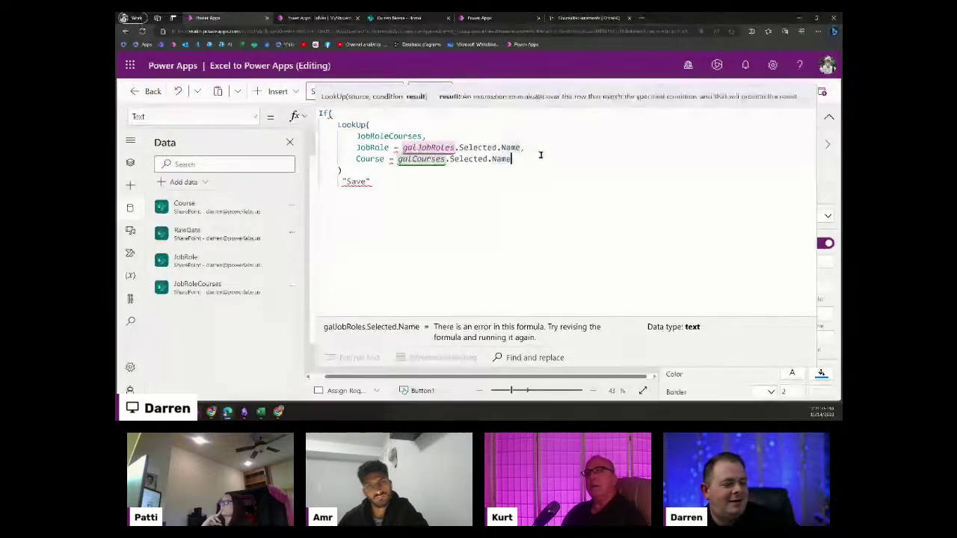
key(Down)
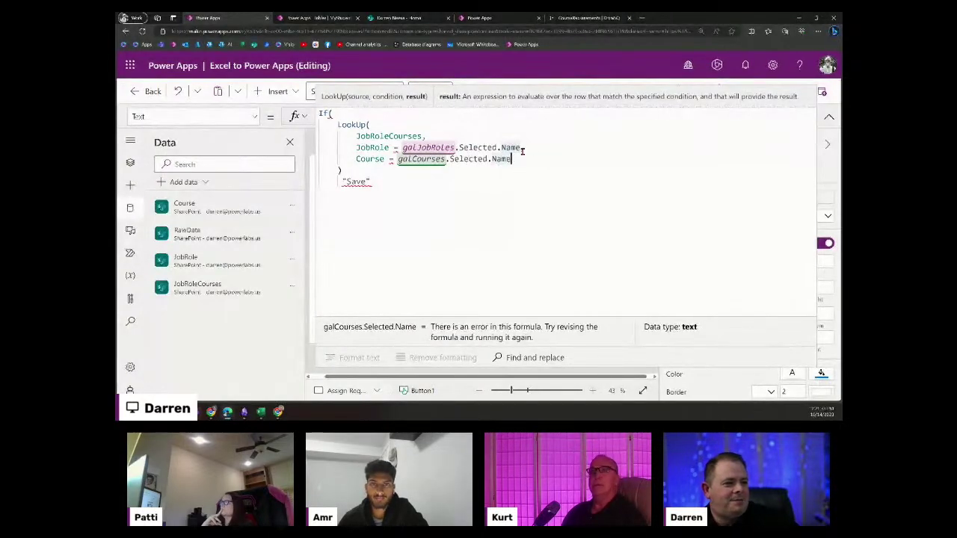
Join the JobRole and Course conditions with And instead of a comma, and add ID as the LookUp's result argument.
click(523, 148)
text(,)
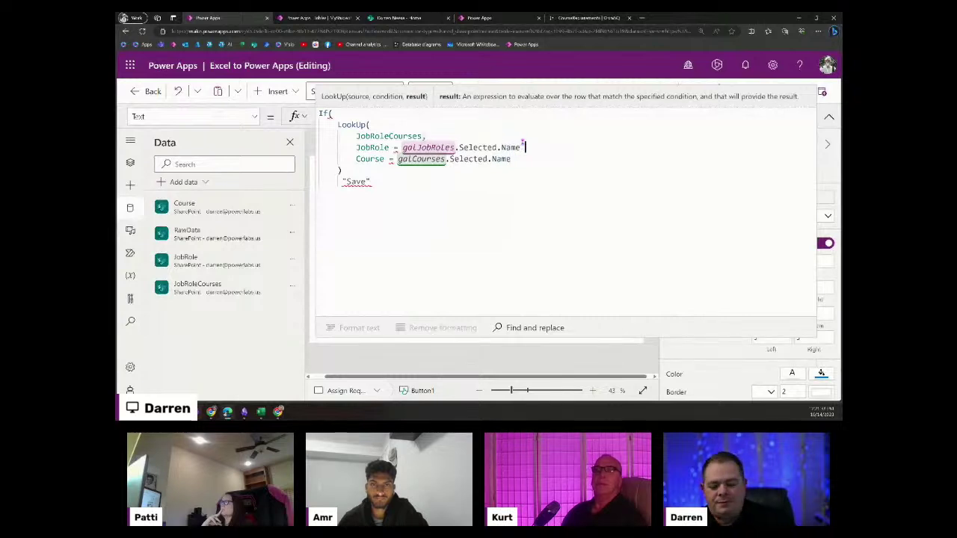
key(BackSpace)
text(And)
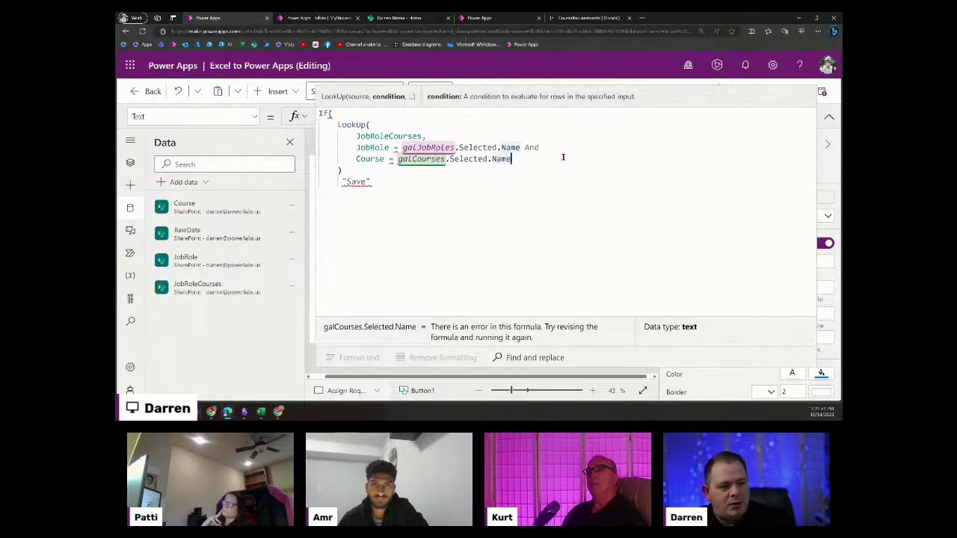
text(,)
key(Return)
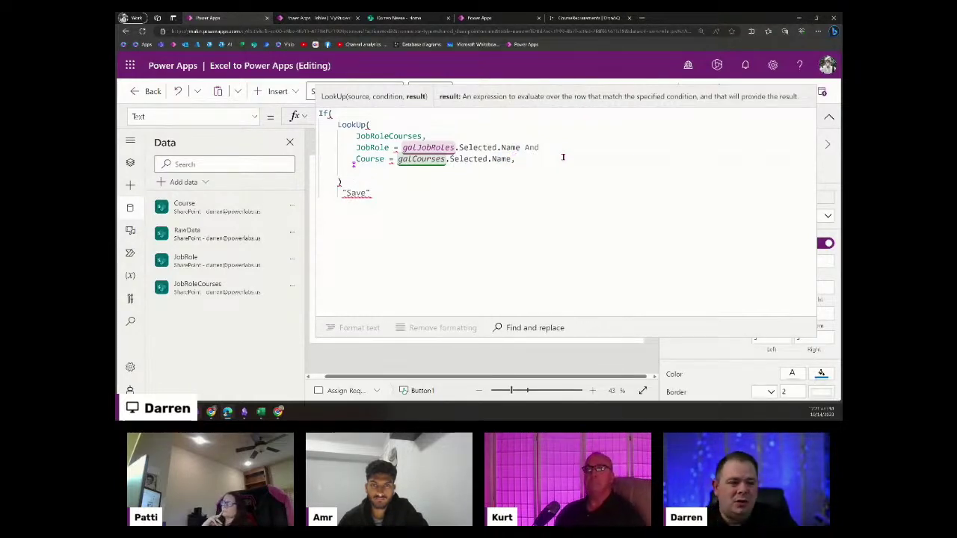
text(ID)
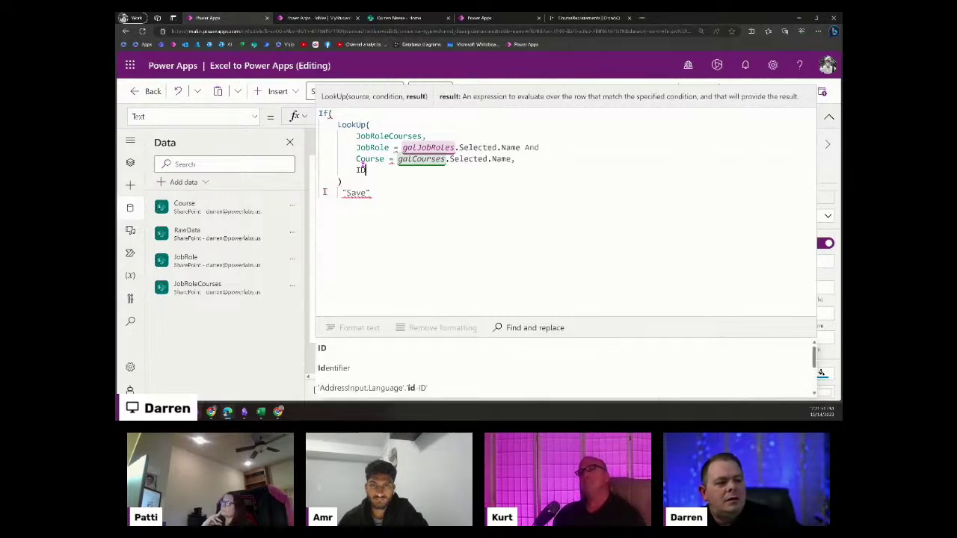
Wrap the LookUp in an IsBlank function inside the If, indent it one level, and close it with a parenthesis and comma.
click(372, 116)
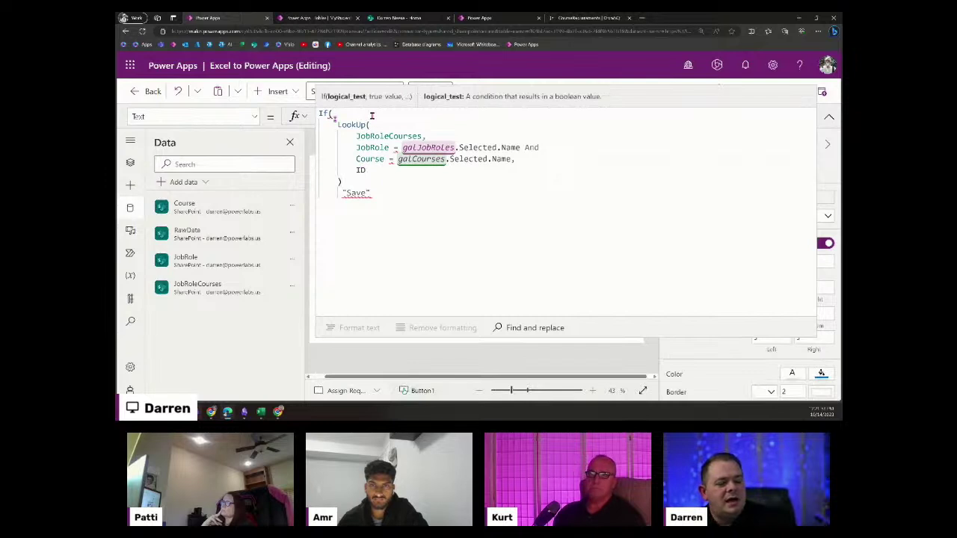
key(Return)
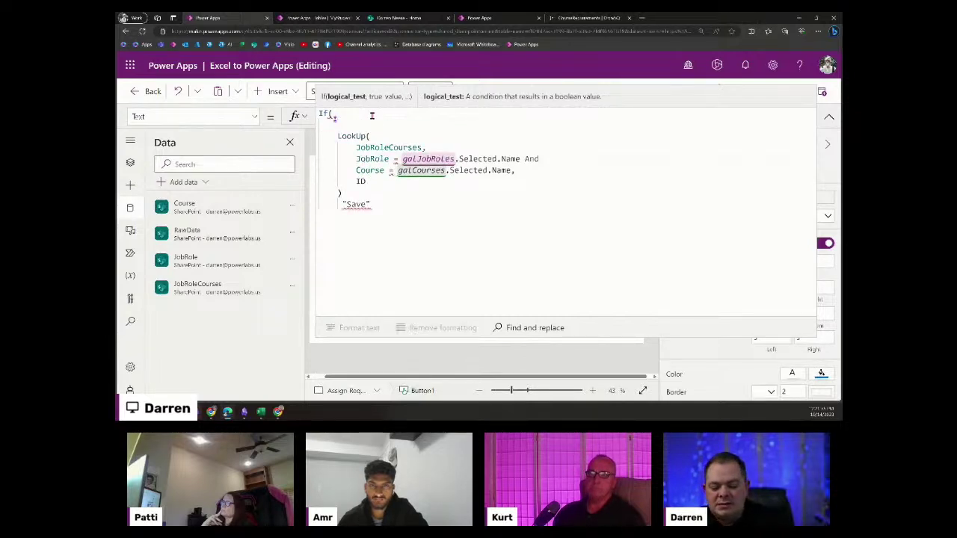
text(IsBa)
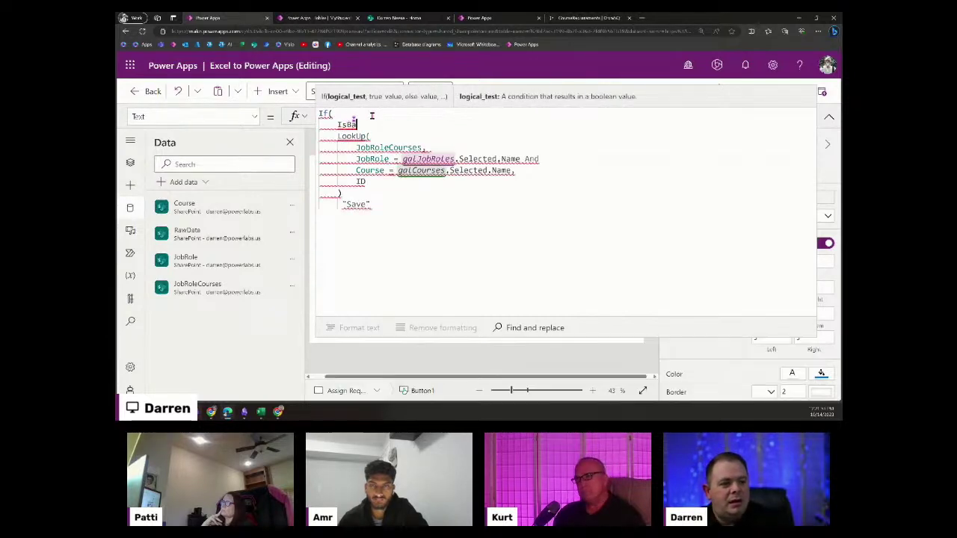
key(BackSpace)
text(lank()
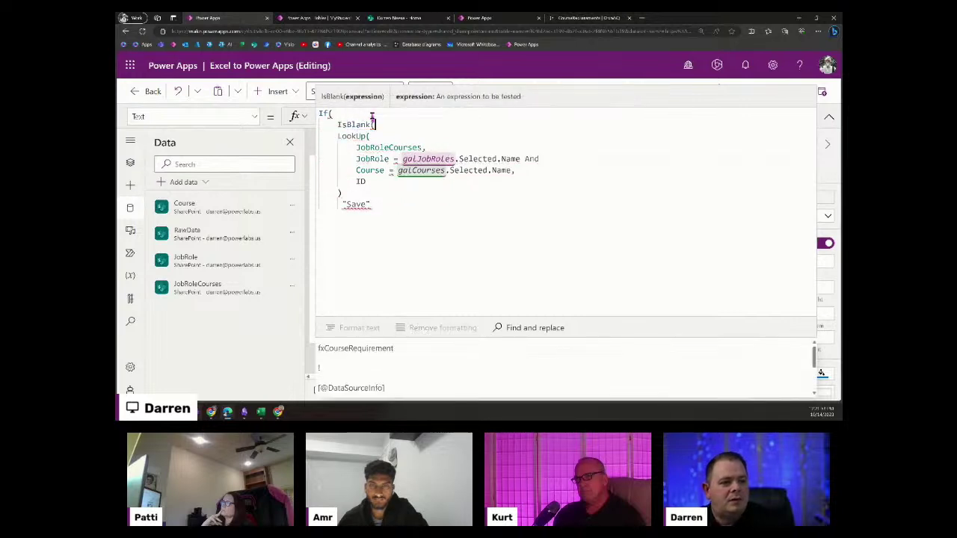
drag(358, 192, 320, 136)
key(Tab)
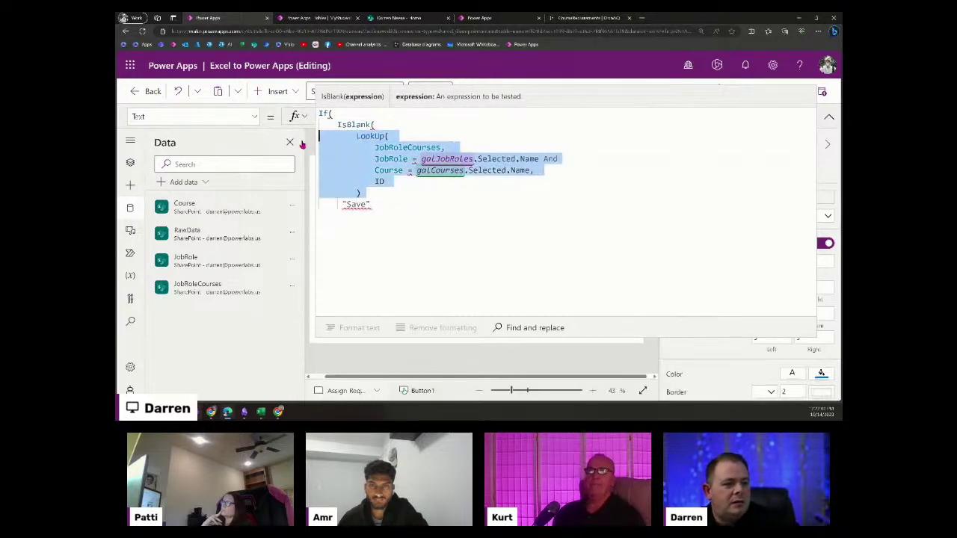
click(376, 194)
key(Return)
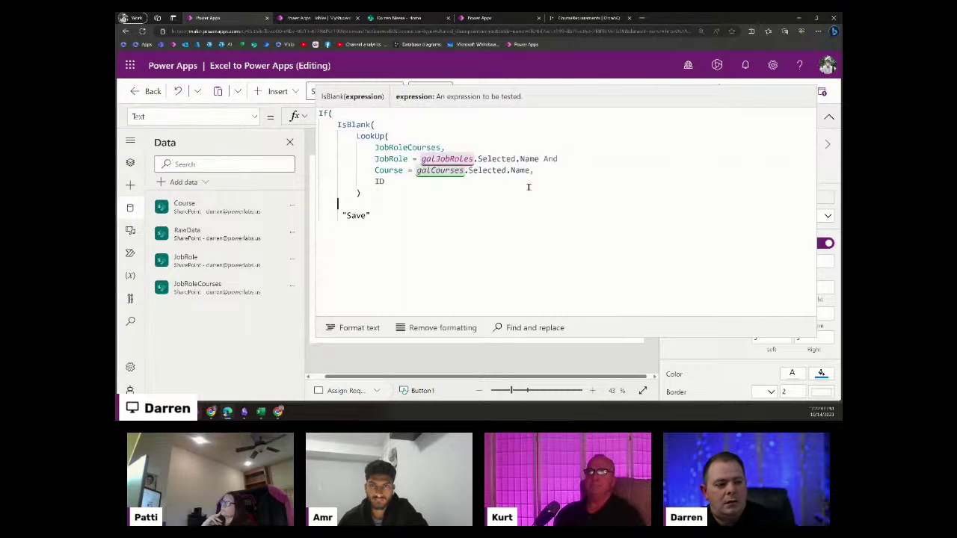
text(),)
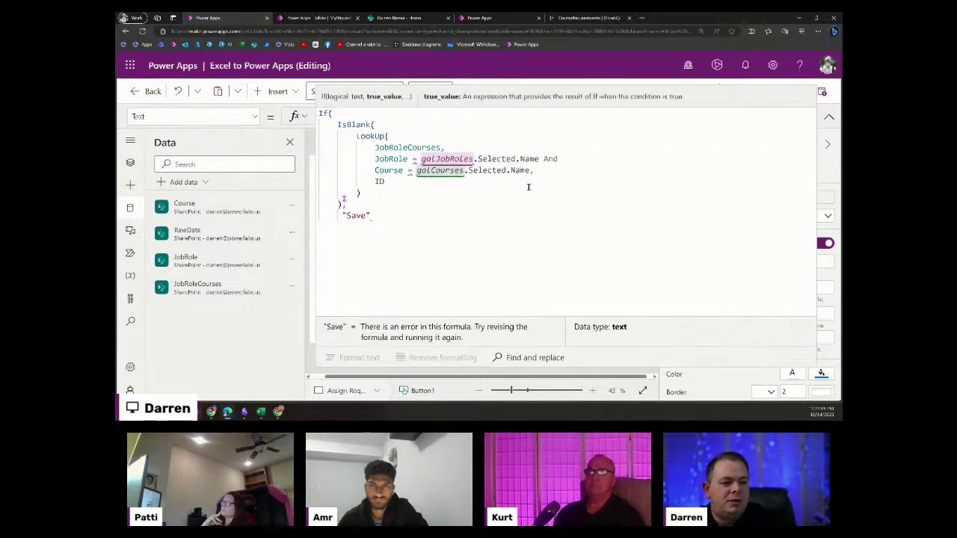
Set the If's true result to "Add New", add "Save Existing" as the else result, and close the formula.
key(ctrl+shift+Right)
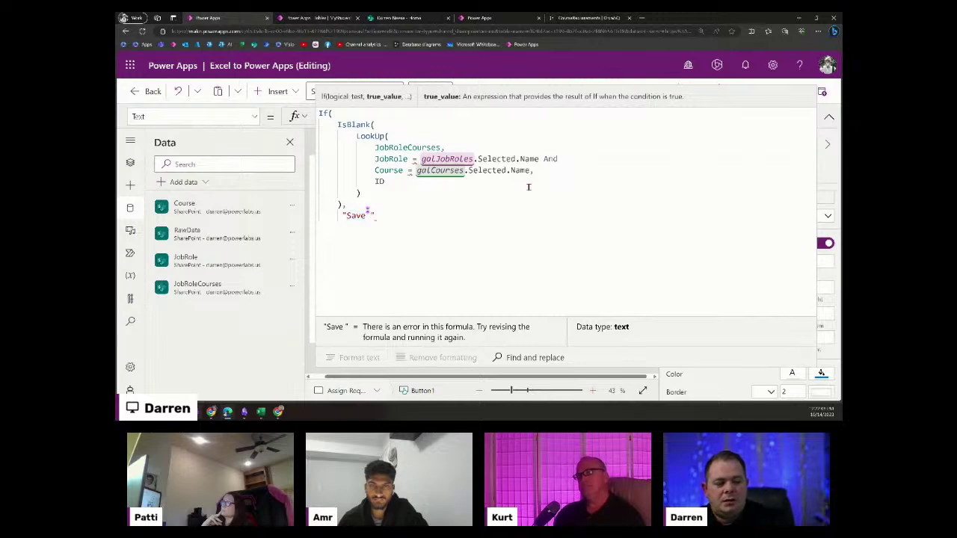
key(ctrl+shift+Left)
text(Add)
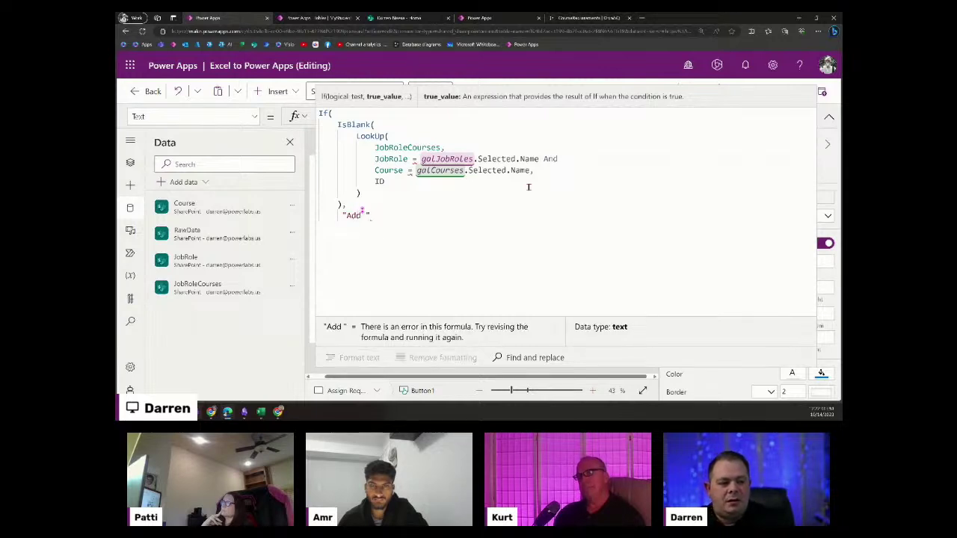
text( New", ""))
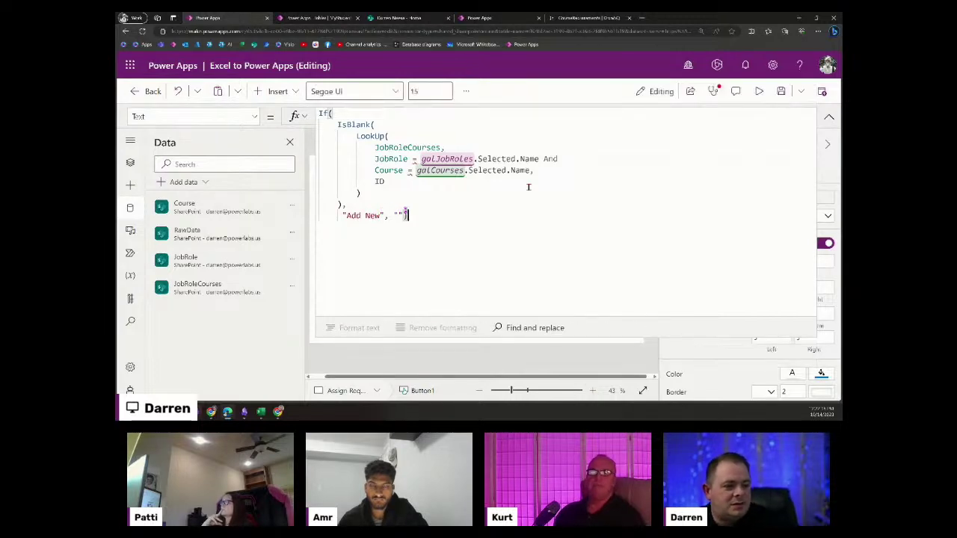
key(Left)
key(Left)
text(S)
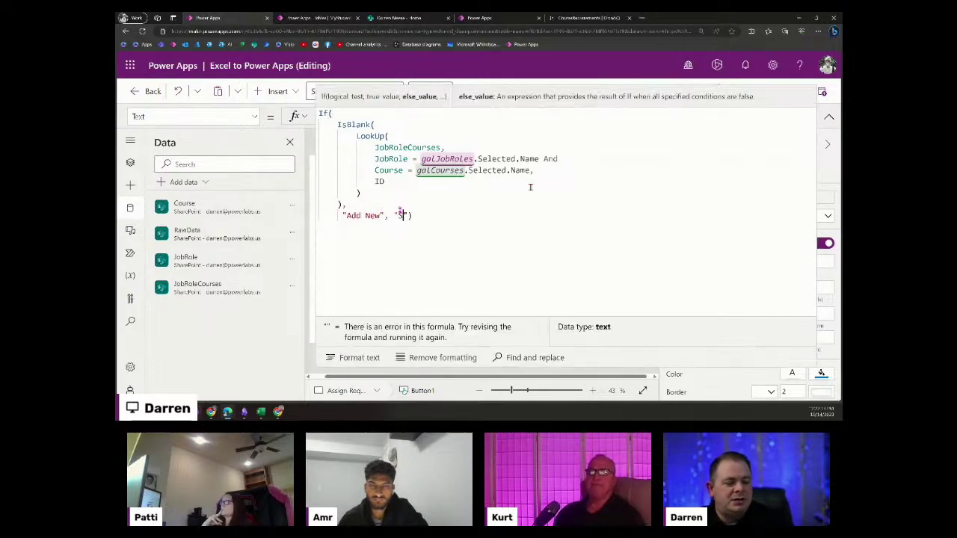
text(ave Existing)
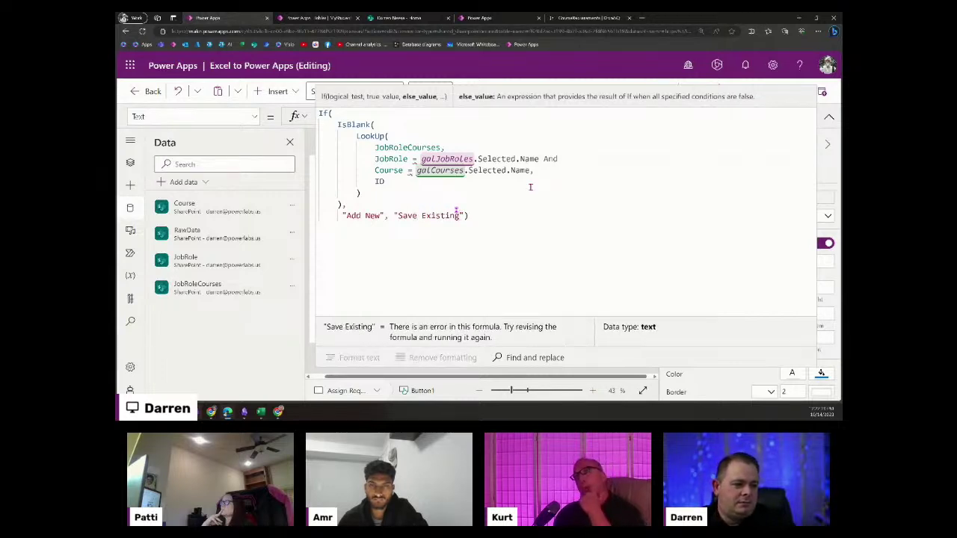
Put "Save Existing" and the If's closing parenthesis on separate lines, and remove the extra space before "Add New".
key(Right)
key(shift+Return)
key(BackSpace)
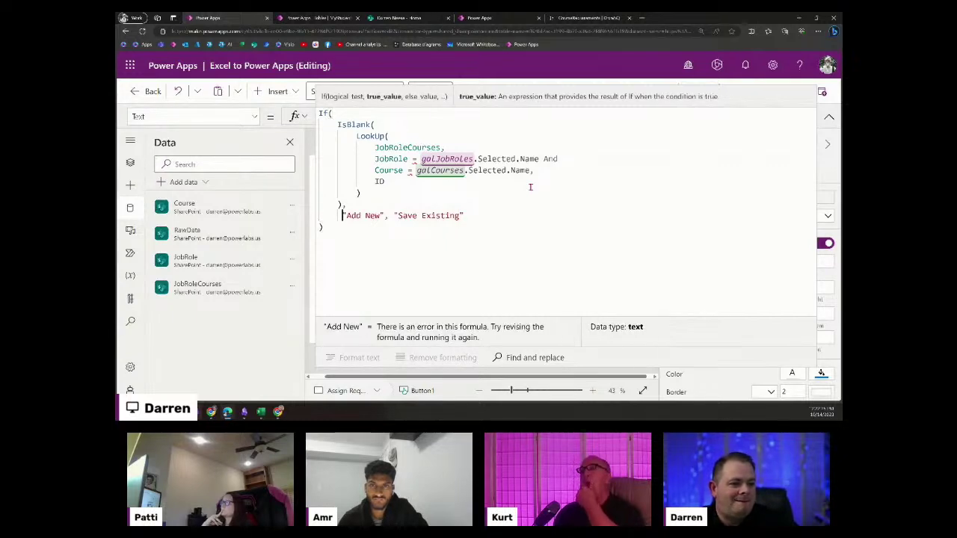
key(BackSpace)
key(Right)
key(Right)
key(Right)
key(Right)
key(Right)
key(Right)
key(Right)
key(Right)
key(Right)
key(Right)
key(Right)
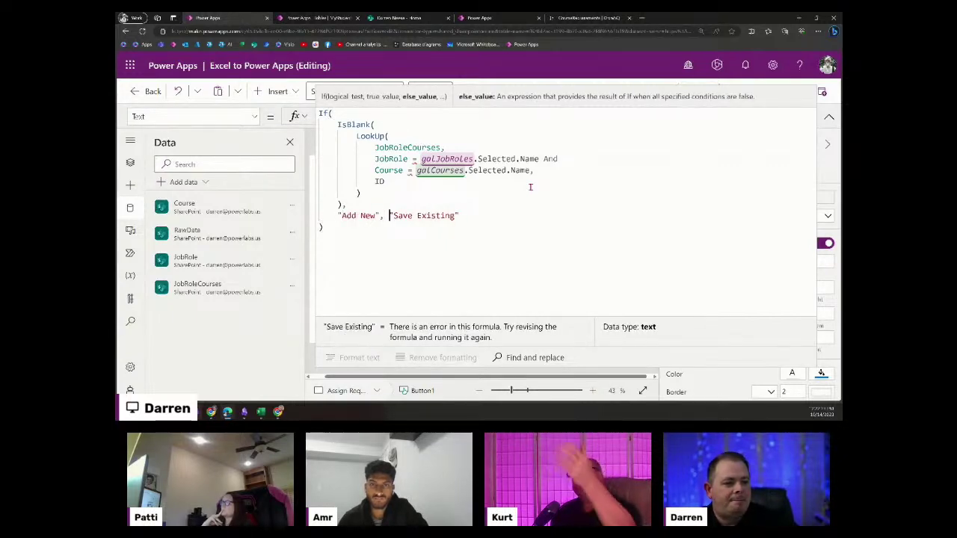
key(shift+Return)
click(521, 202)
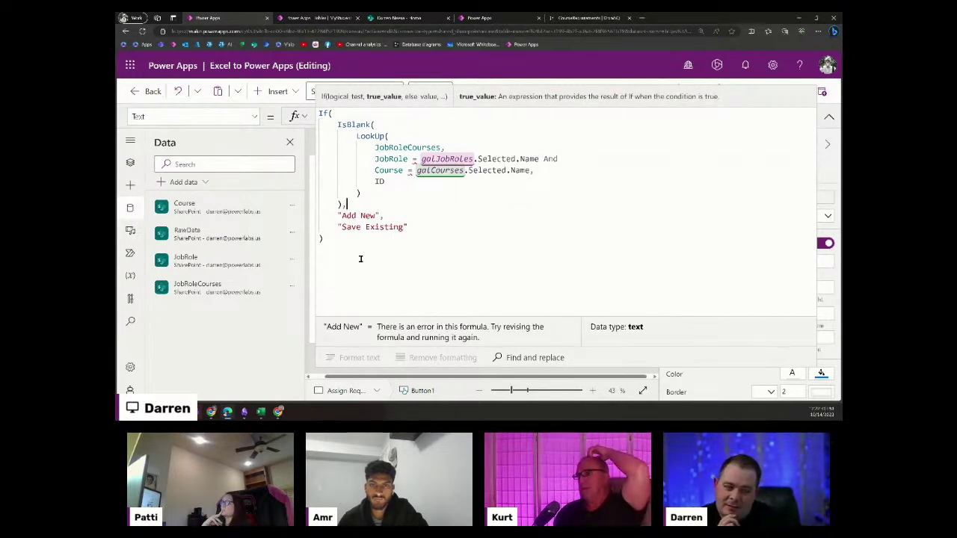
click(444, 254)
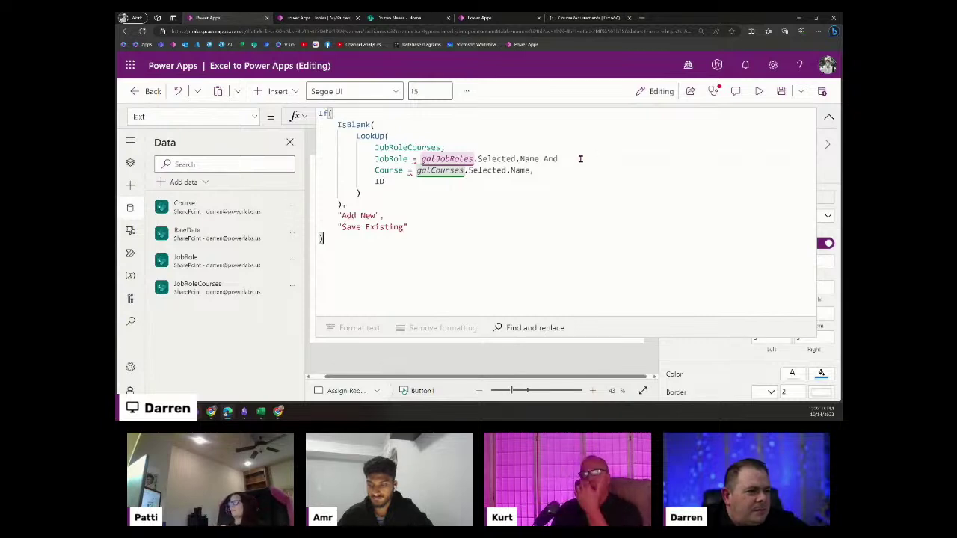
Move the And operator onto its own line between the JobRole and Course conditions.
click(546, 159)
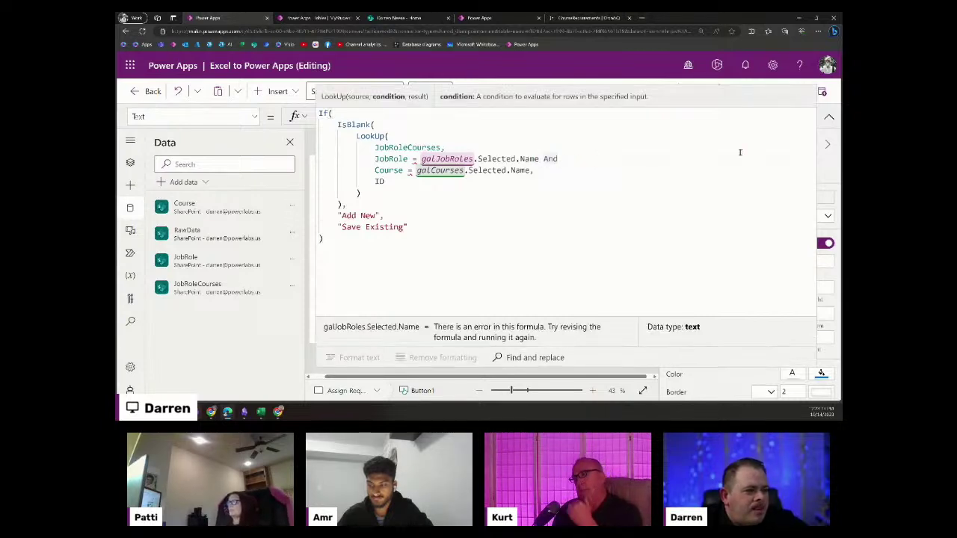
key(Return)
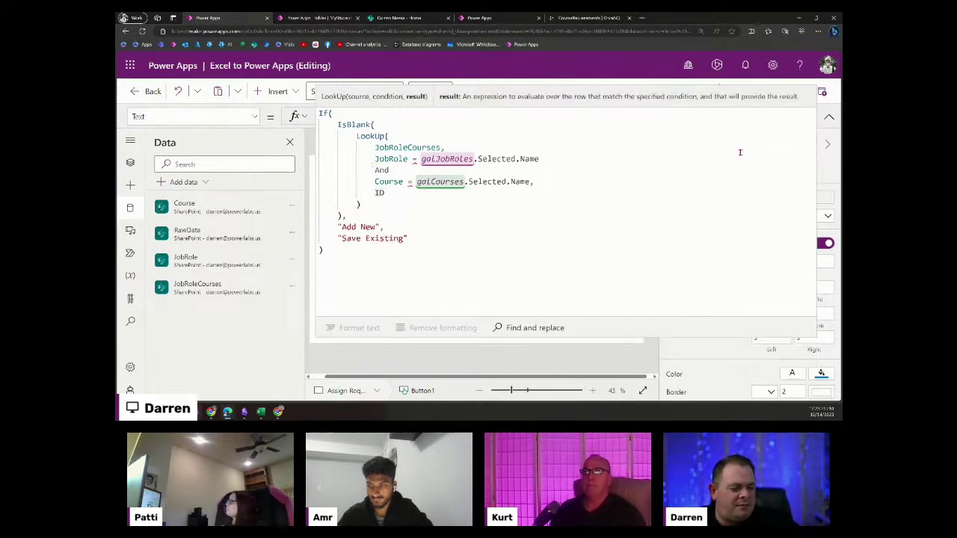
click(465, 204)
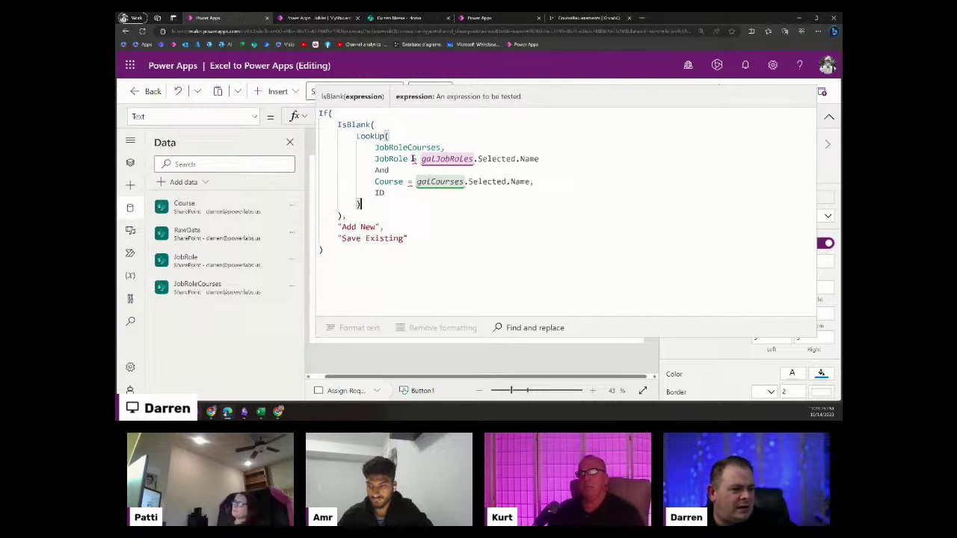
Inspect the error on the JobRole comparison and open the JobRoleCourses list in SharePoint to examine its columns.
mouse_move(413, 158)
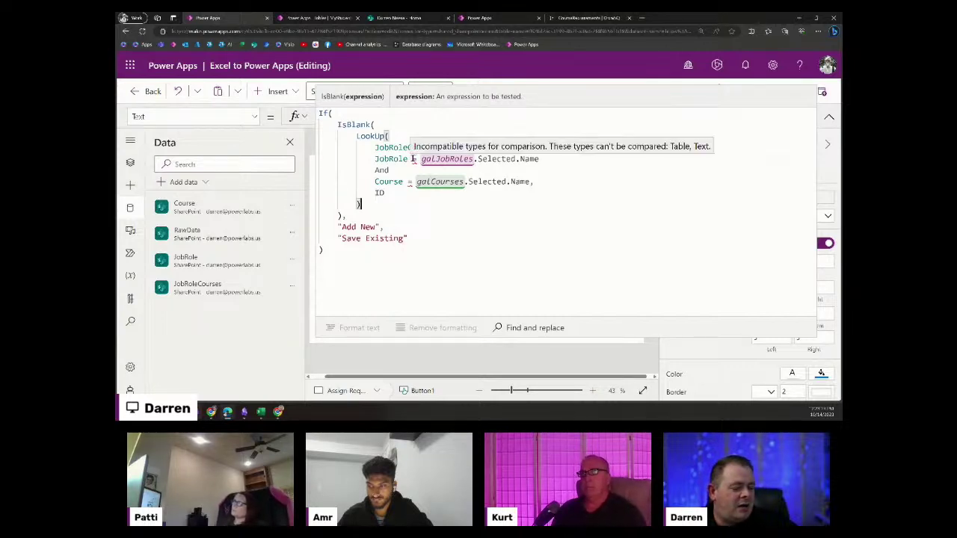
double_click(399, 158)
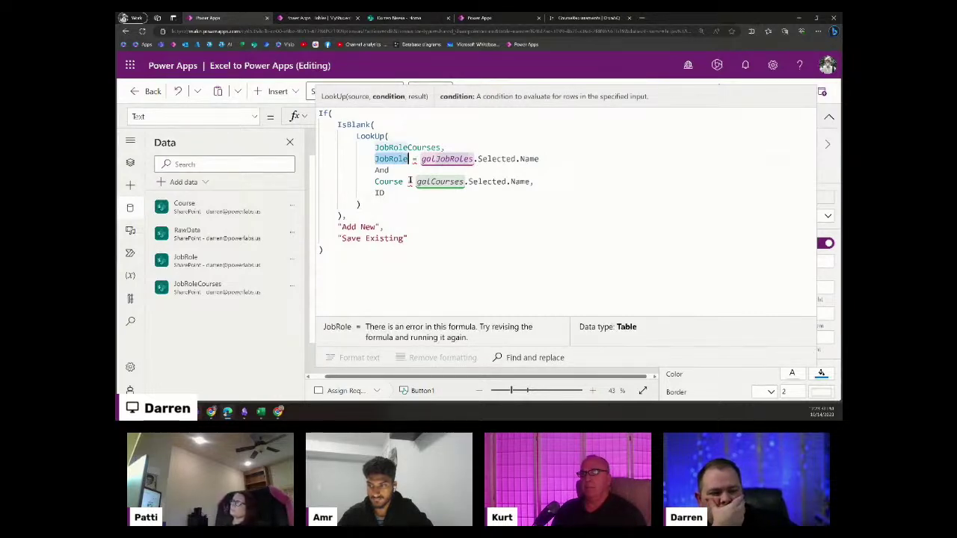
click(291, 290)
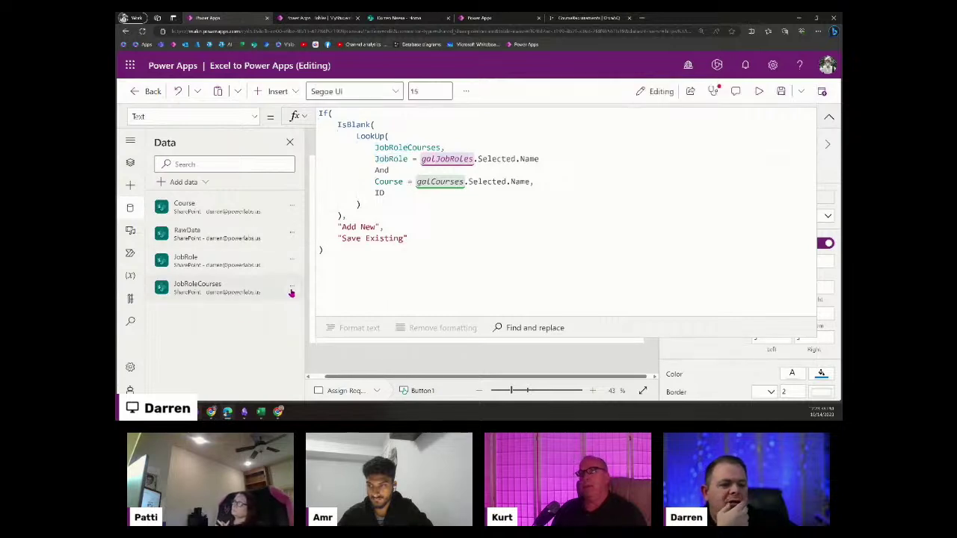
click(325, 307)
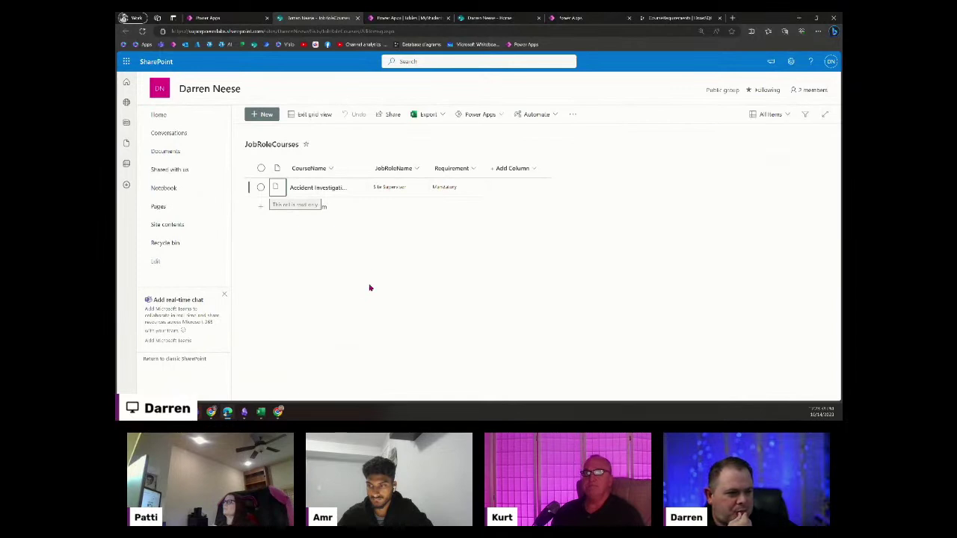
click(443, 186)
click(546, 204)
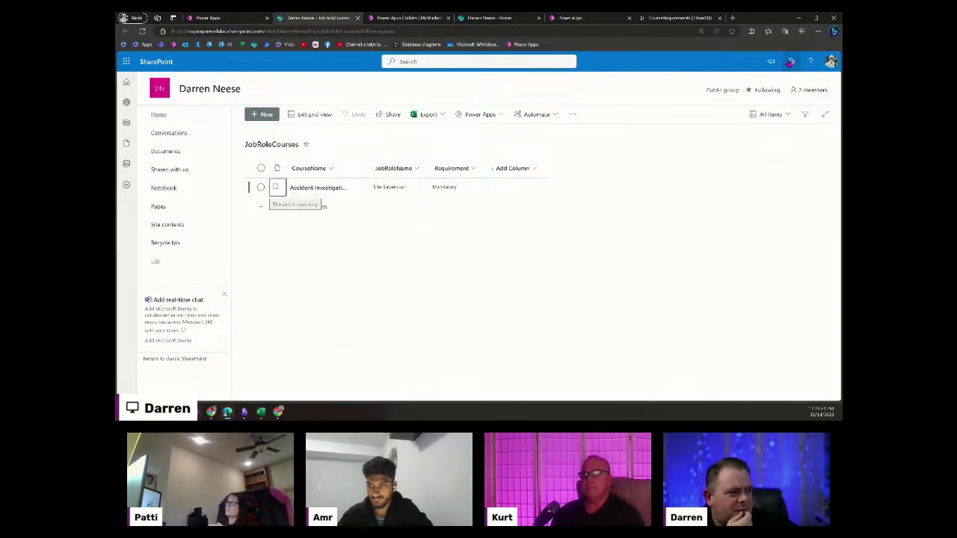
Open the JobRoleCourses list settings and examine the data types of its CourseName, JobRoleName and Requirement columns.
click(791, 61)
click(726, 150)
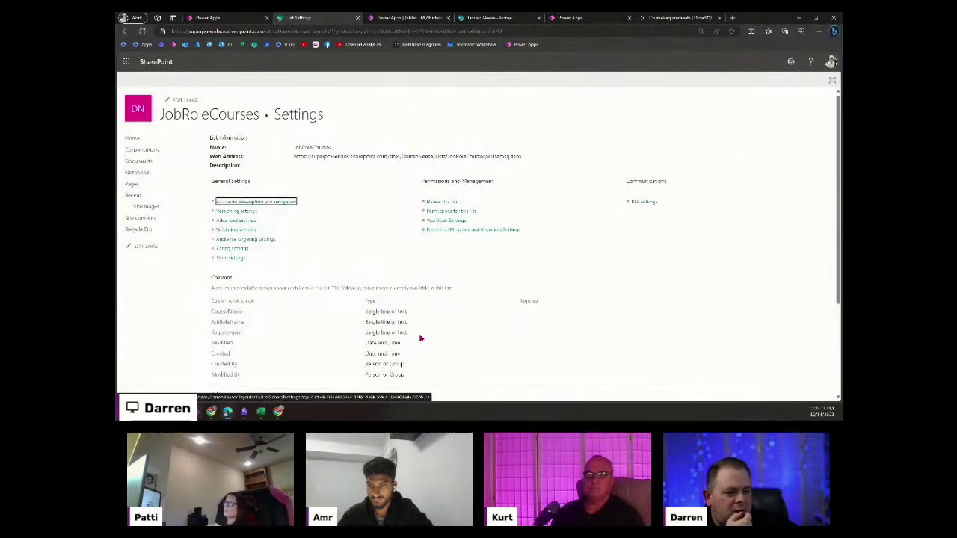
drag(417, 331, 369, 313)
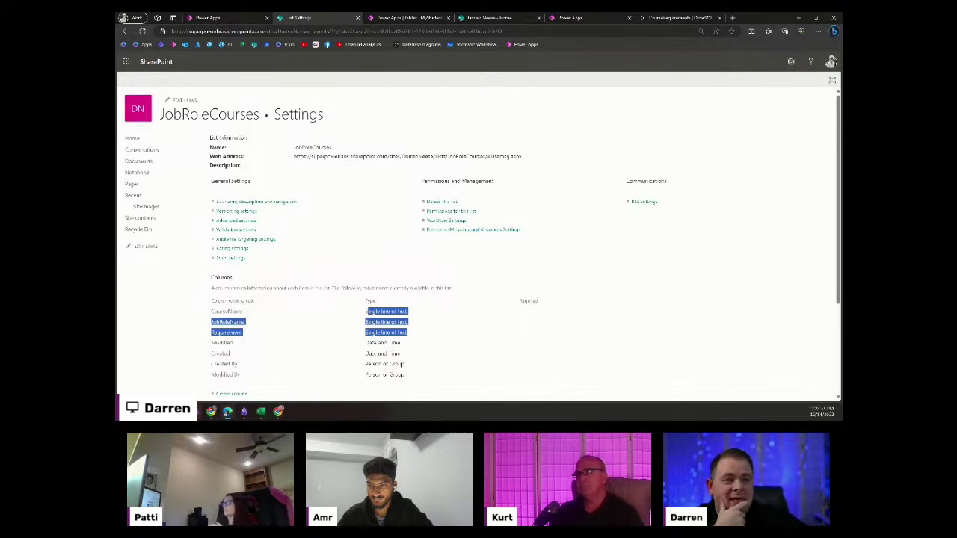
Return to the Power Apps editor and review the button's Text formula and the error on its JobRole comparison.
click(225, 18)
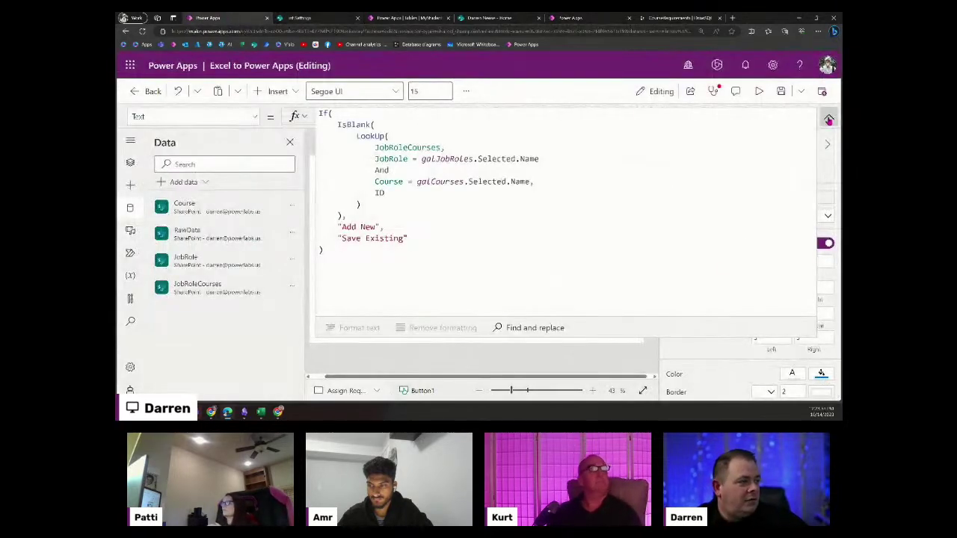
click(829, 116)
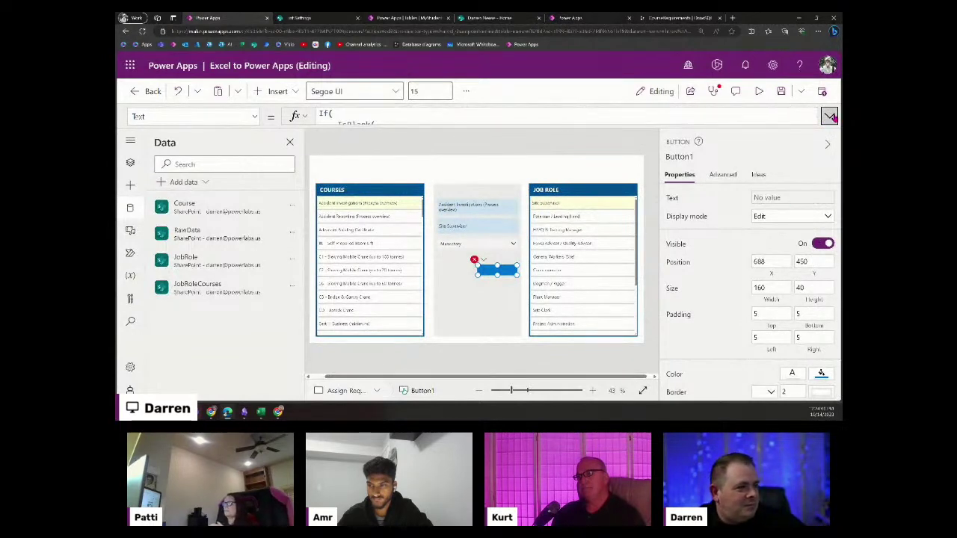
click(829, 116)
click(465, 203)
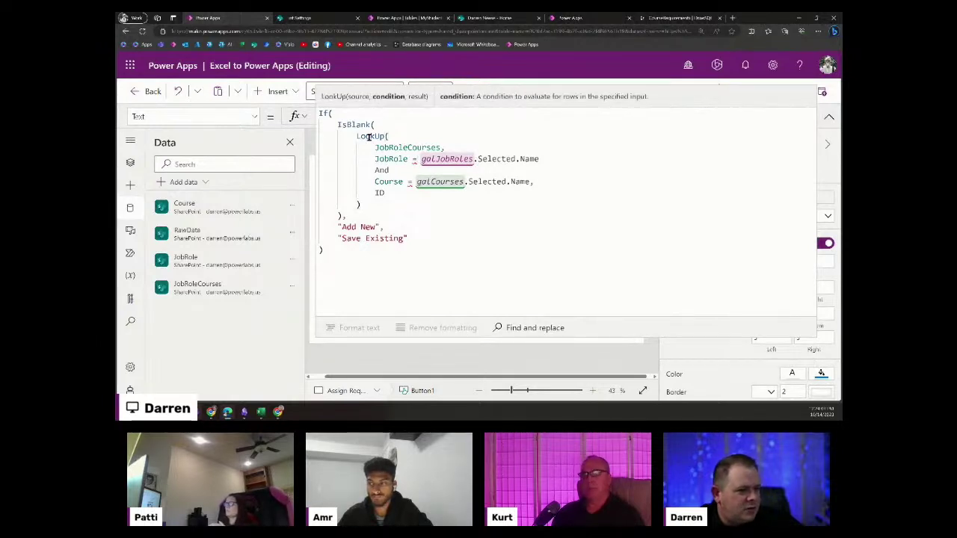
key(Home)
key(shift+End)
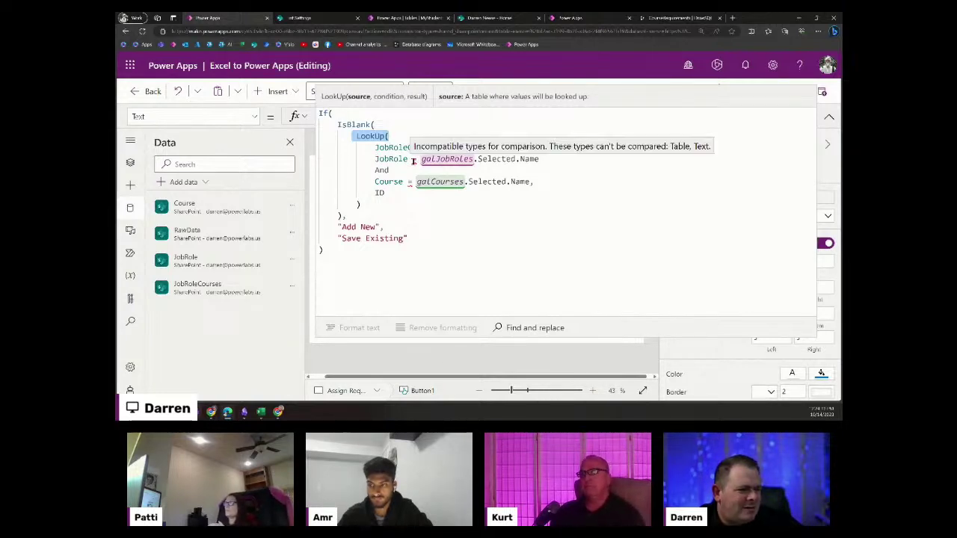
click(482, 247)
Change Selected.Name to Selected.Name1 in both the JobRole and Course conditions, and recheck the comparison error.
click(540, 159)
text(1)
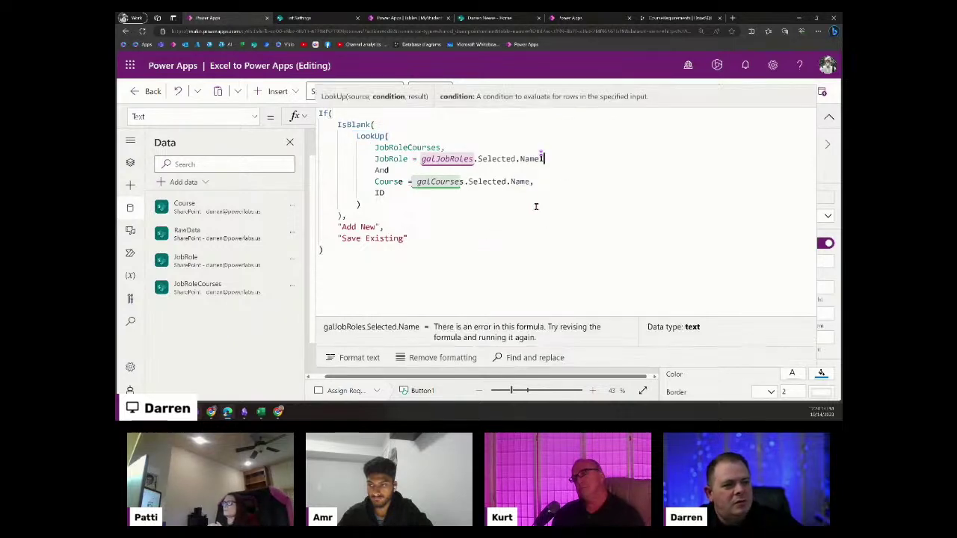
click(530, 182)
text(1)
click(528, 238)
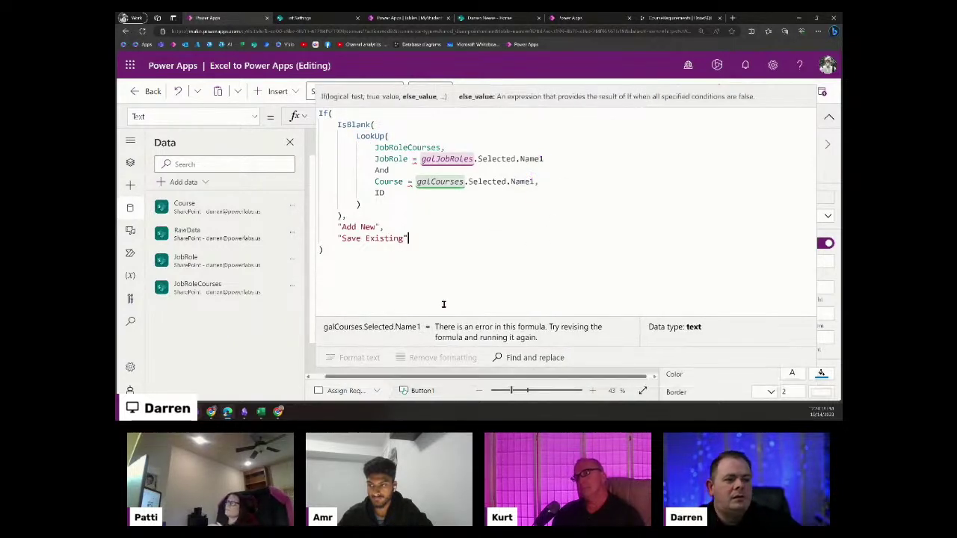
mouse_move(413, 159)
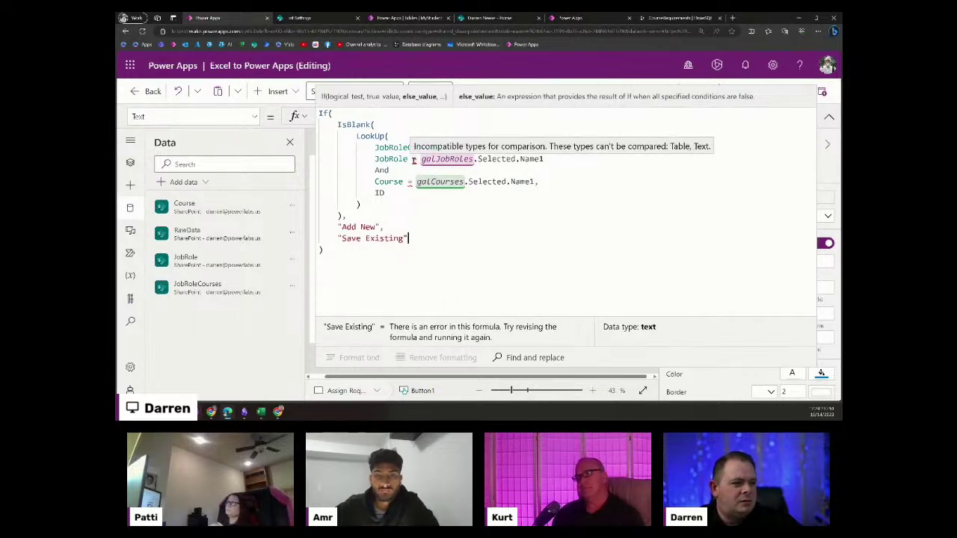
click(553, 158)
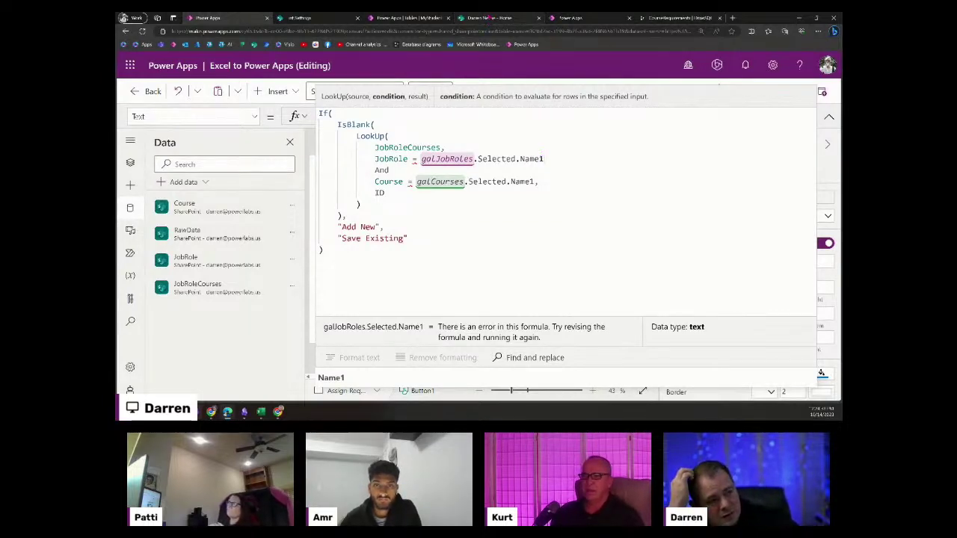
Switch to the SharePoint site and open its site contents to view the available lists.
click(489, 17)
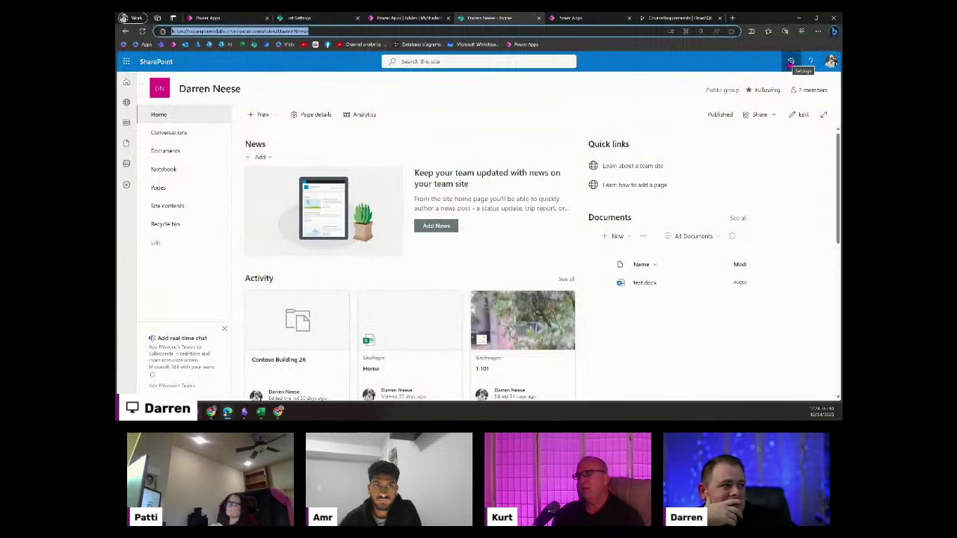
click(791, 61)
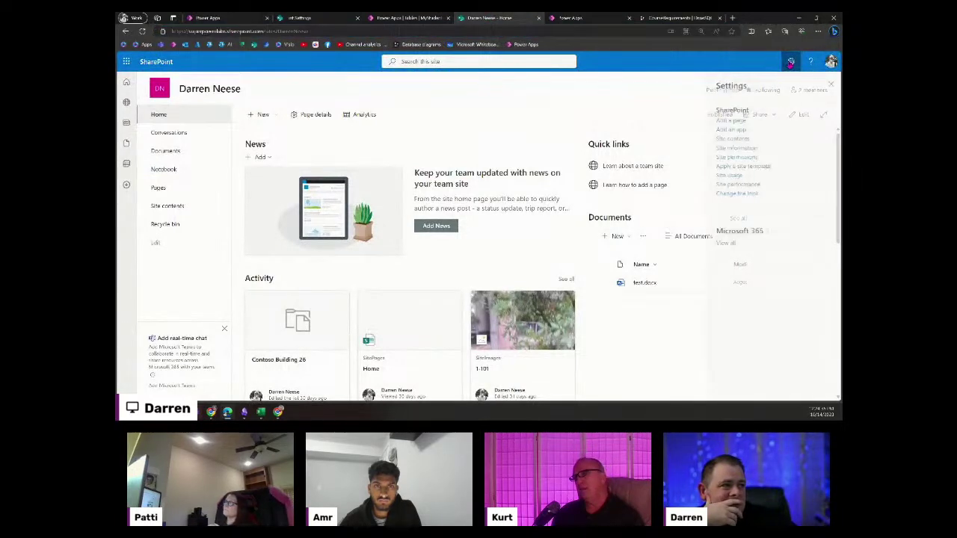
click(734, 141)
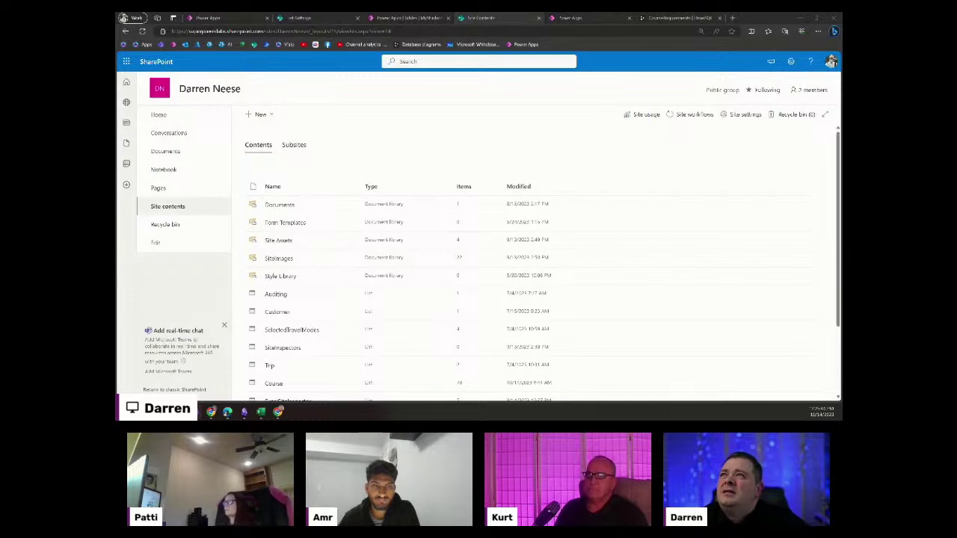
key(alt+Tab)
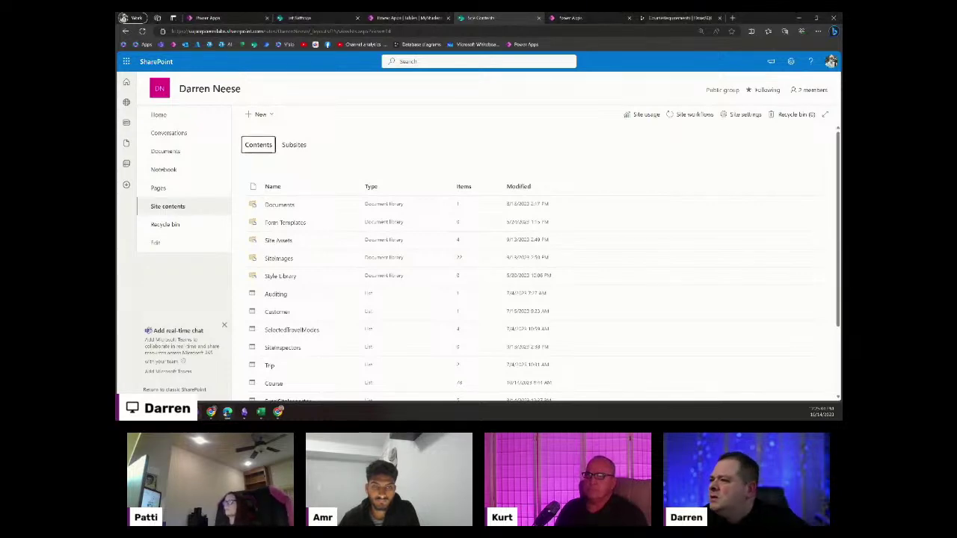